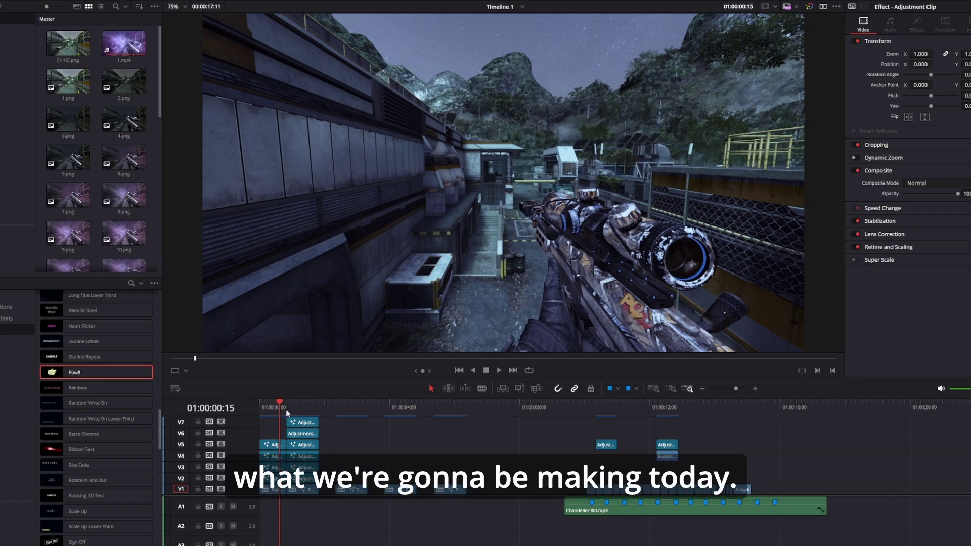
Play and scrub the first clips on the timeline up to about 01:00:05 to review the finished effect.
mouse_move(287, 402)
mouse_down()
mouse_move(306, 403)
mouse_move(275, 404)
mouse_up()
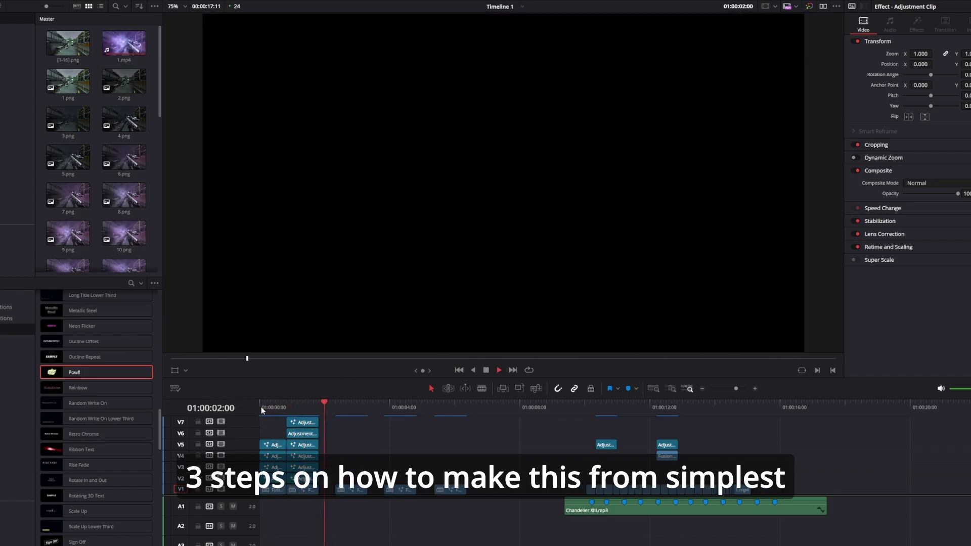
click(262, 406)
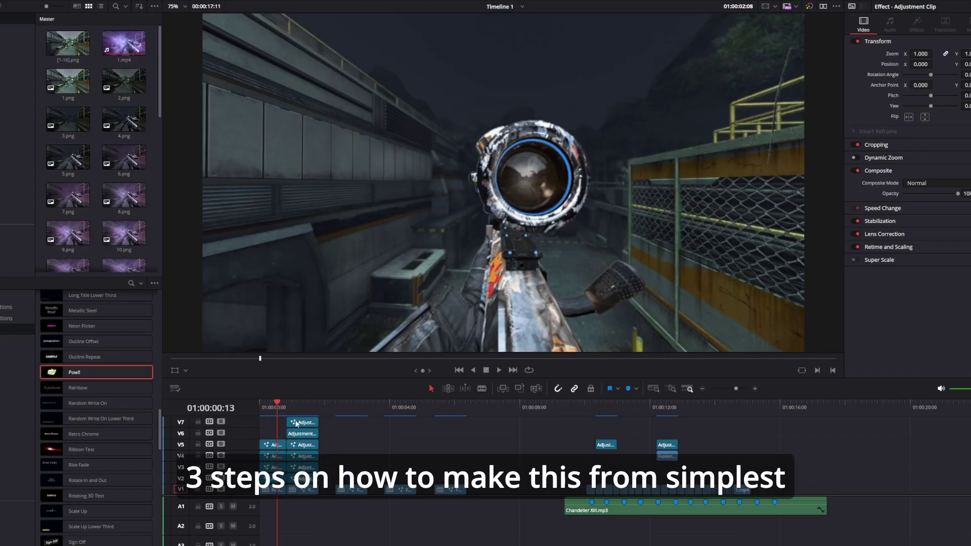
key(space)
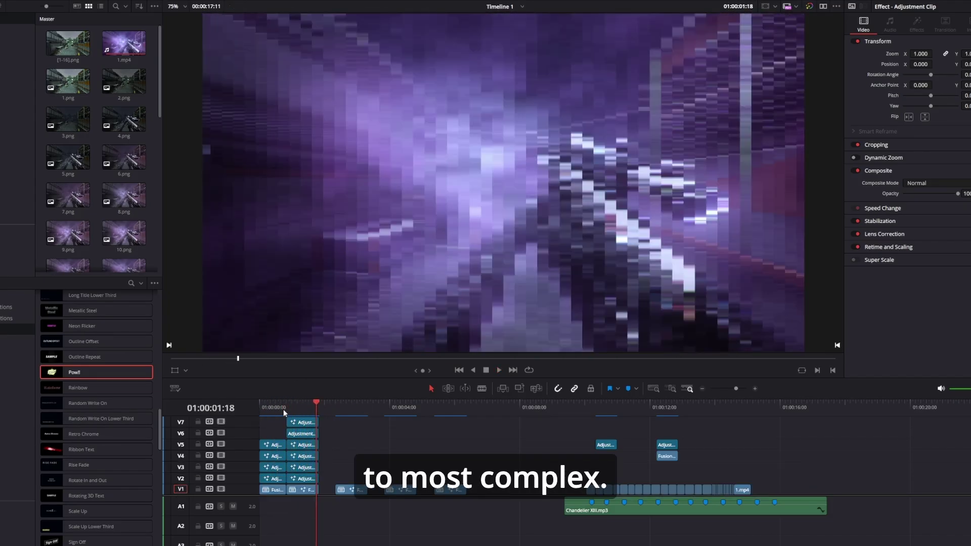
drag(315, 409, 430, 414)
key(space)
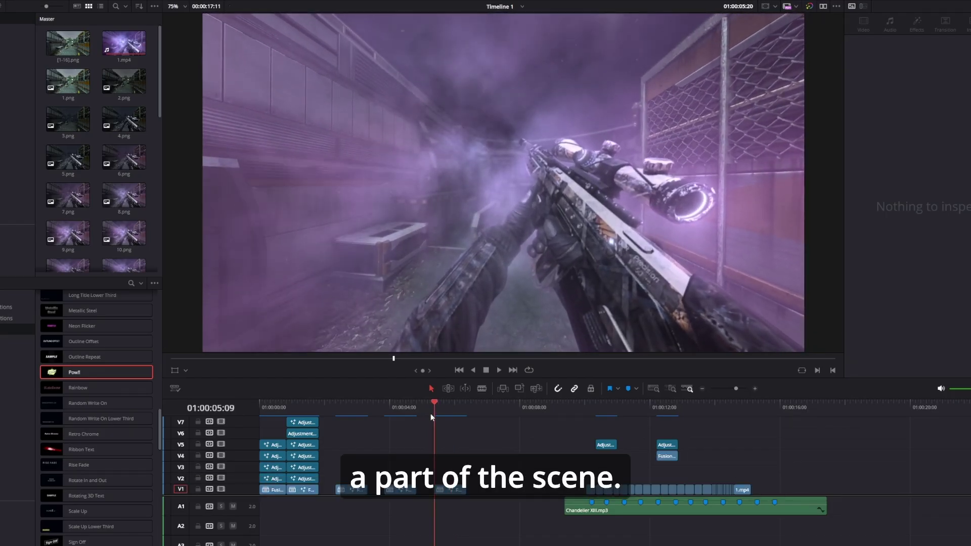
key(space)
key(space)
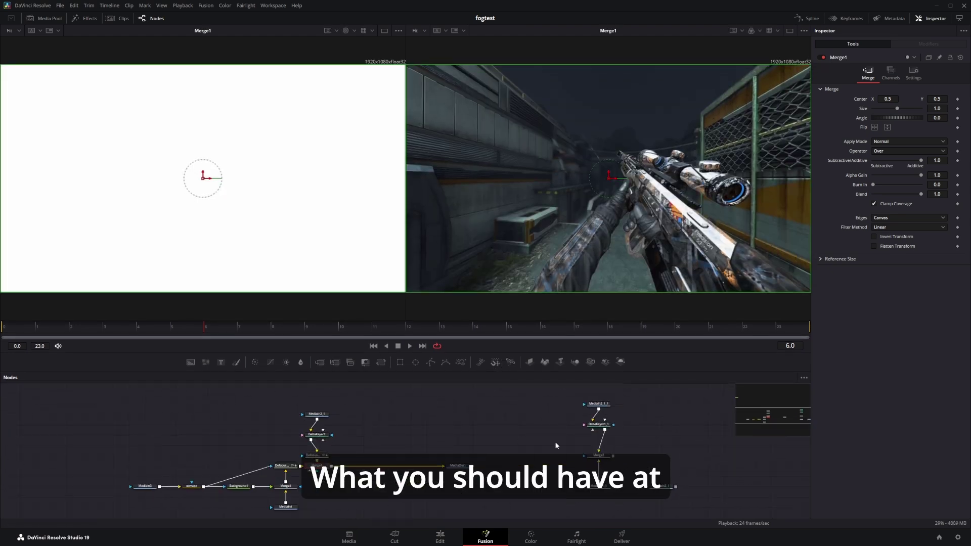
Examine the example setup in both viewers: the source clips, the green-screen gun clip, its keyer and the Merge2 composite.
drag(577, 446, 501, 447)
scroll(523, 417, up, 2)
drag(525, 493, 531, 466)
click(526, 483)
key(1)
key(2)
drag(508, 418, 468, 445)
key(1)
key(2)
click(503, 478)
key(1)
key(2)
click(496, 404)
key(1)
key(2)
click(512, 469)
click(468, 445)
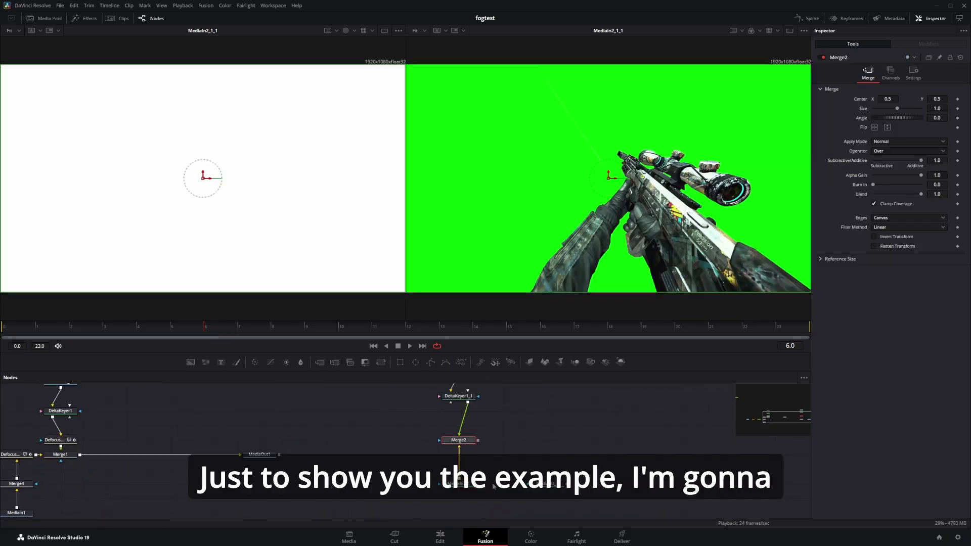
key(1)
key(2)
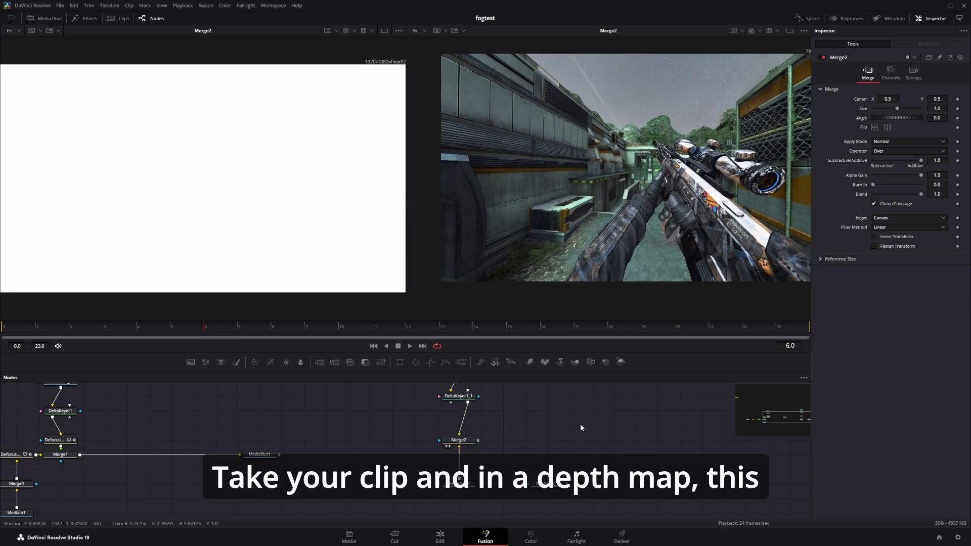
Add a Depth Map node beside Merge2 and feed it Merge2's output.
key(shift+space)
text(Depth Map)
click(507, 322)
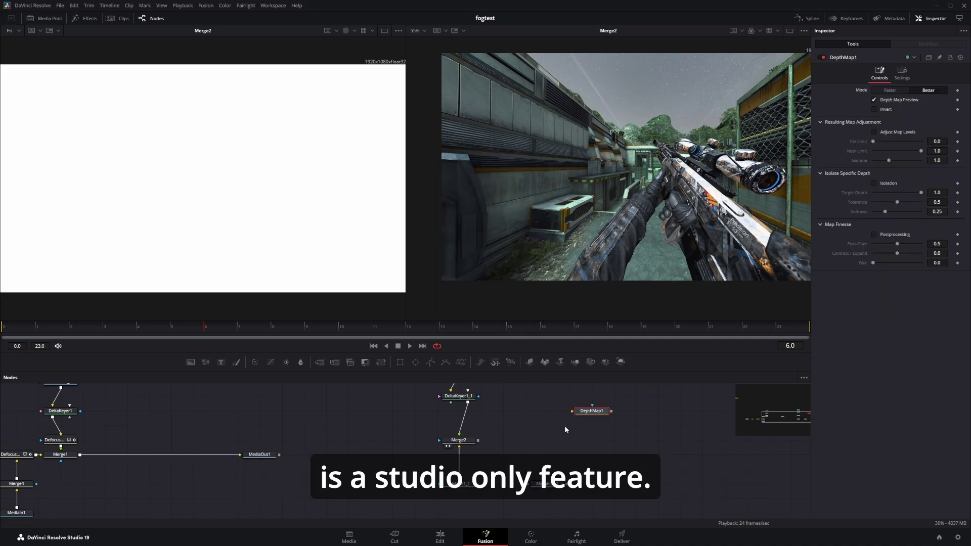
drag(580, 417, 557, 431)
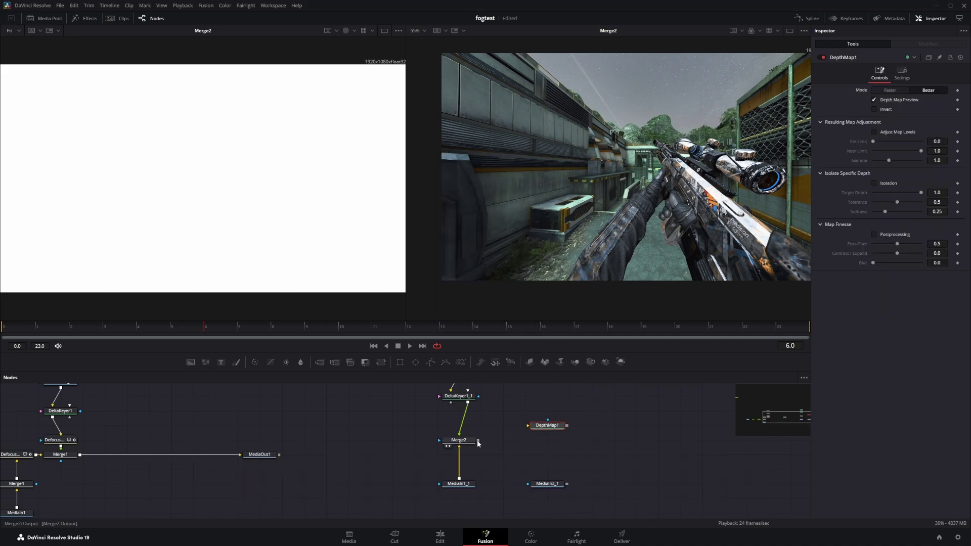
drag(478, 443, 528, 425)
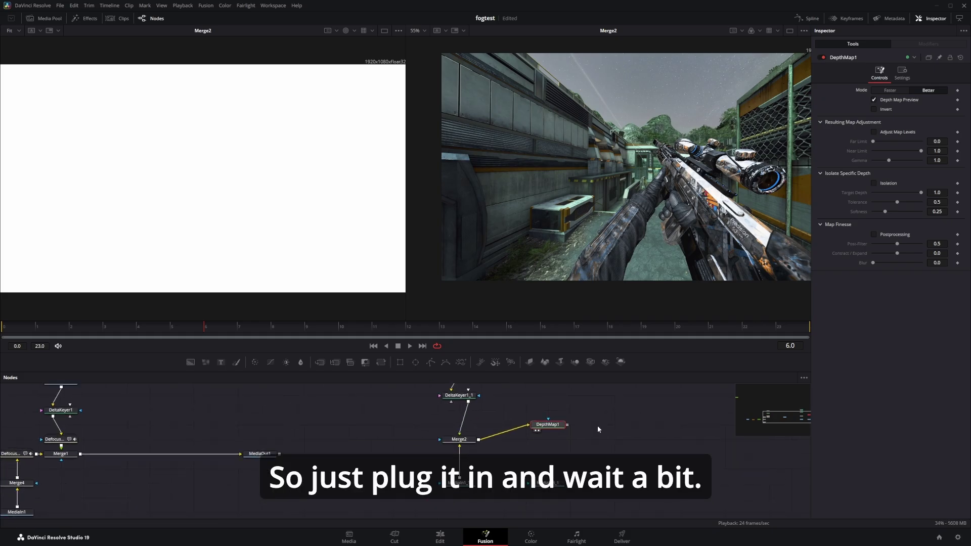
Align the depth map node level with Merge2 and show its result in both viewers.
drag(556, 430, 560, 442)
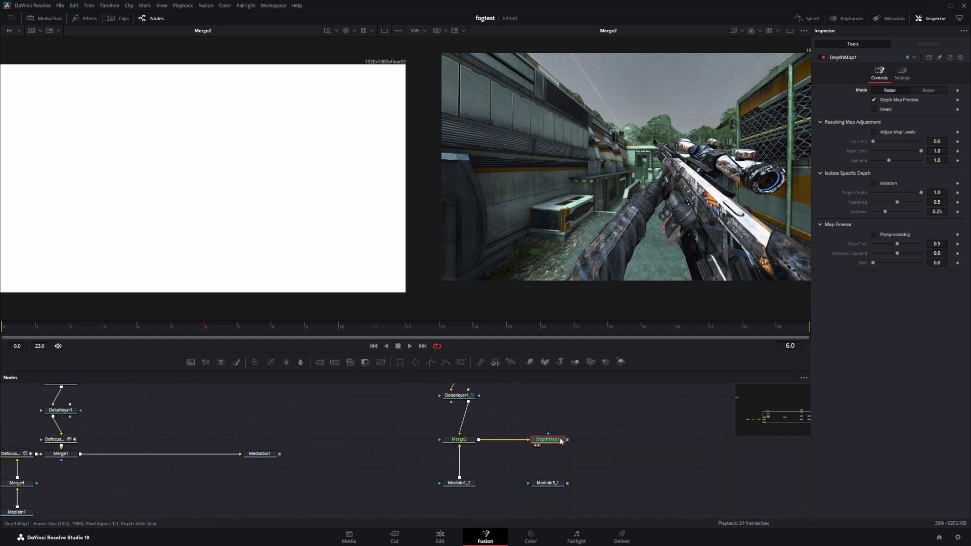
key(1)
key(2)
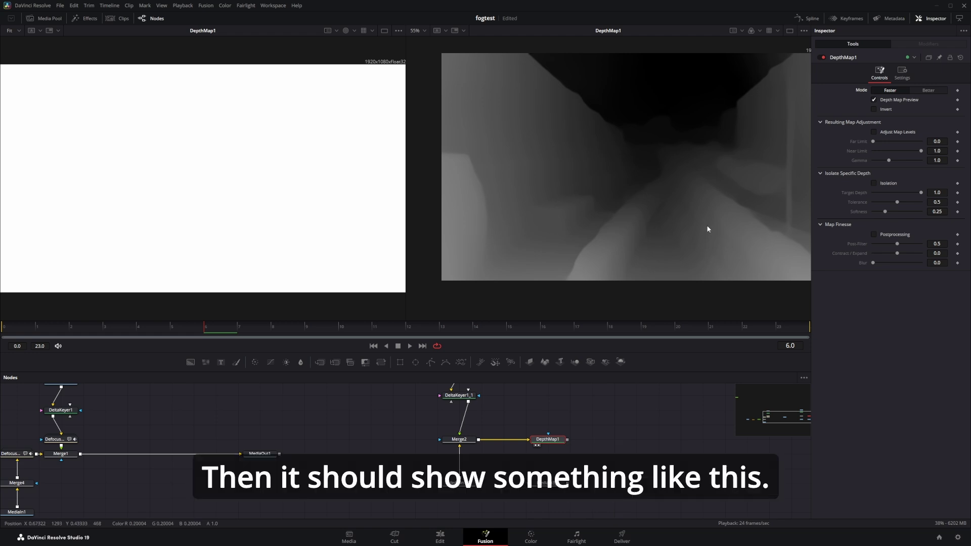
mouse_move(694, 228)
mouse_down()
mouse_move(686, 207)
mouse_move(682, 232)
mouse_up()
mouse_move(717, 199)
mouse_down()
mouse_move(692, 199)
mouse_move(725, 191)
mouse_up()
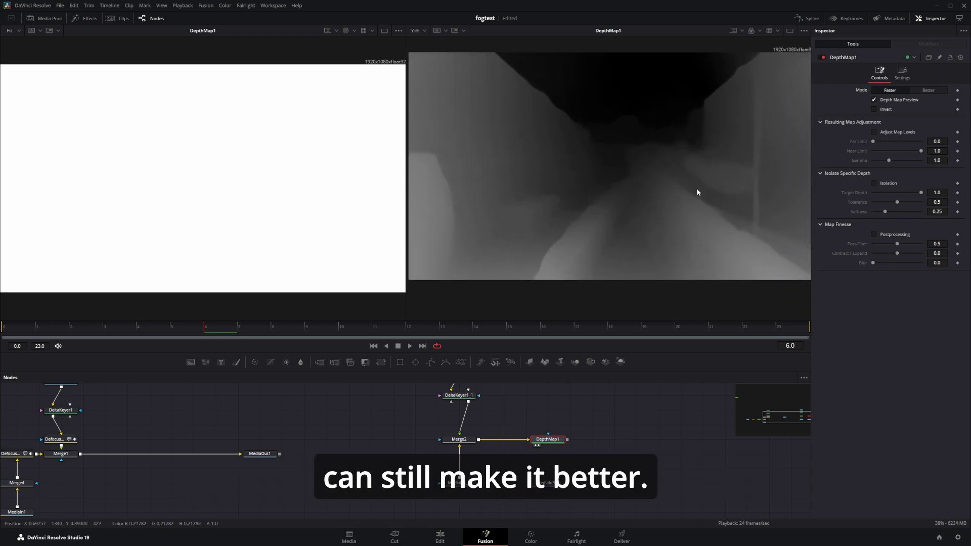
Set the depth map to Better mode, enable postprocessing and map level adjustment, and set the near limit to 0.606.
click(927, 91)
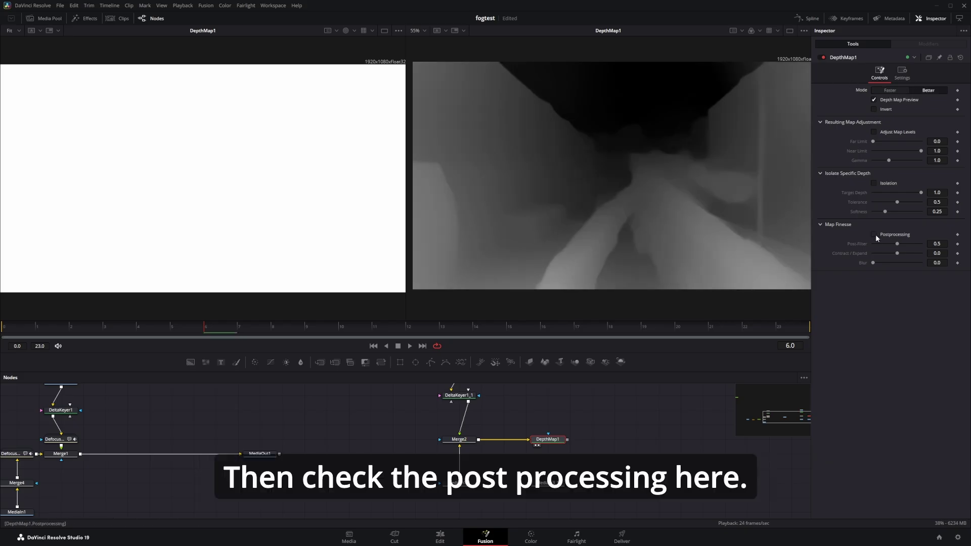
click(874, 234)
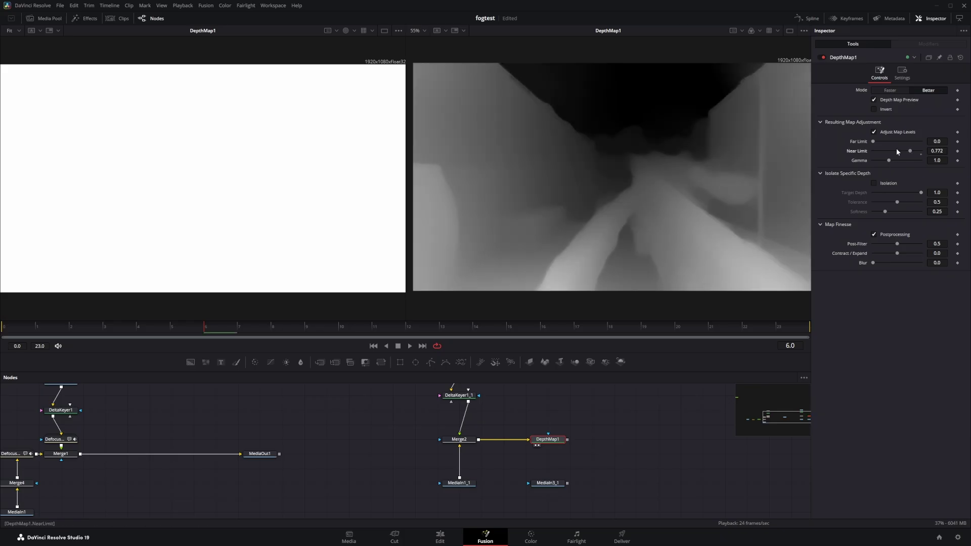
mouse_move(658, 212)
mouse_down()
mouse_move(681, 211)
mouse_move(643, 204)
mouse_move(673, 197)
mouse_move(611, 206)
mouse_move(633, 186)
mouse_move(646, 202)
mouse_up()
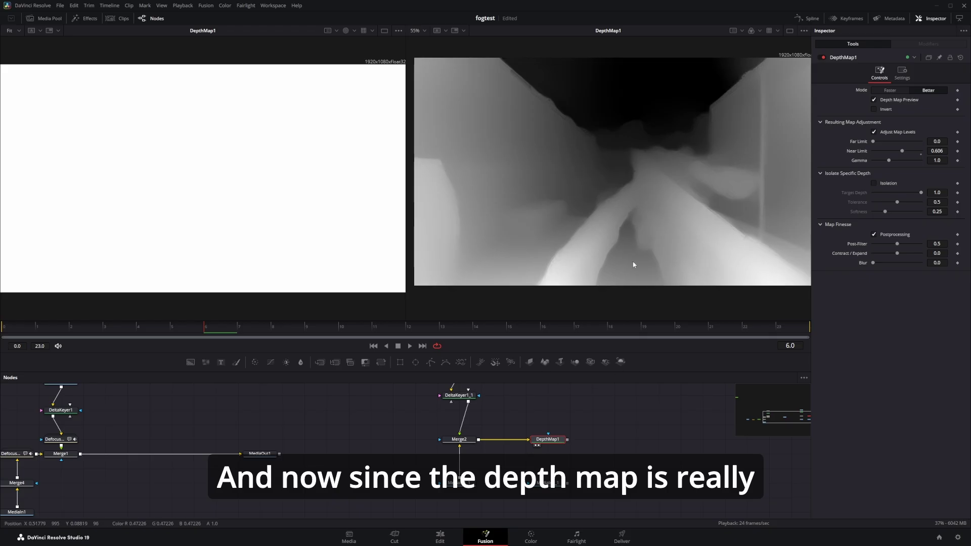
Move the depth map node next to Merge2, add a Saver node after it and open the Saver's output file selection.
drag(557, 444, 511, 443)
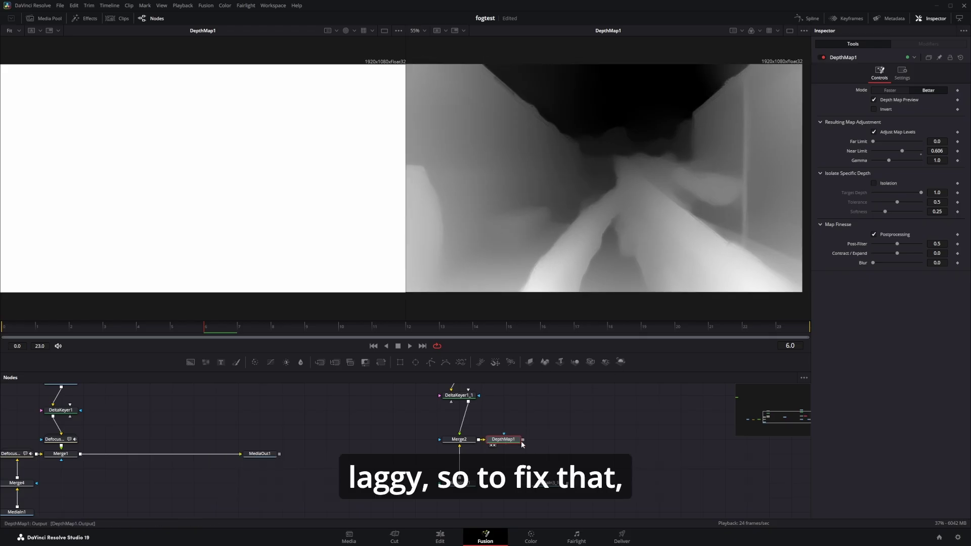
key(shift+space)
text(sa)
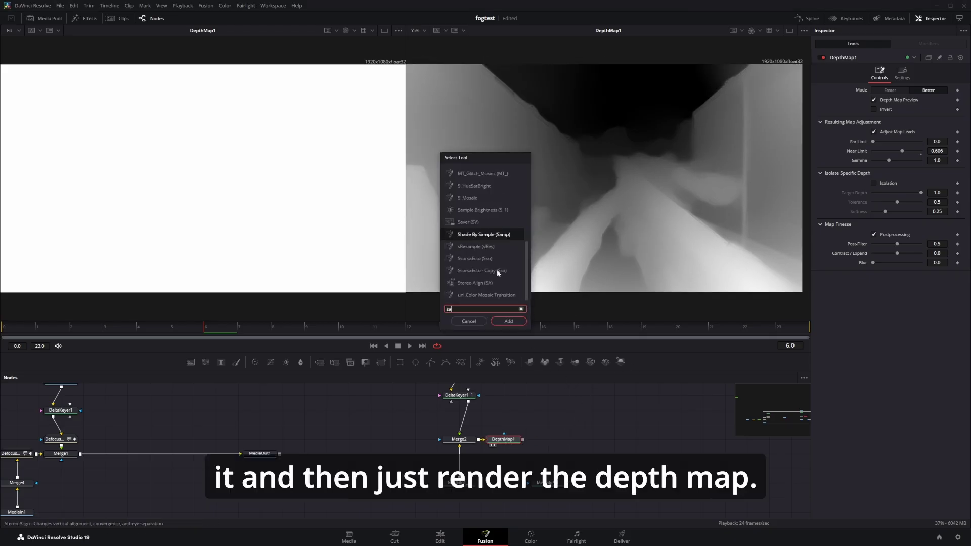
text(v)
key(Return)
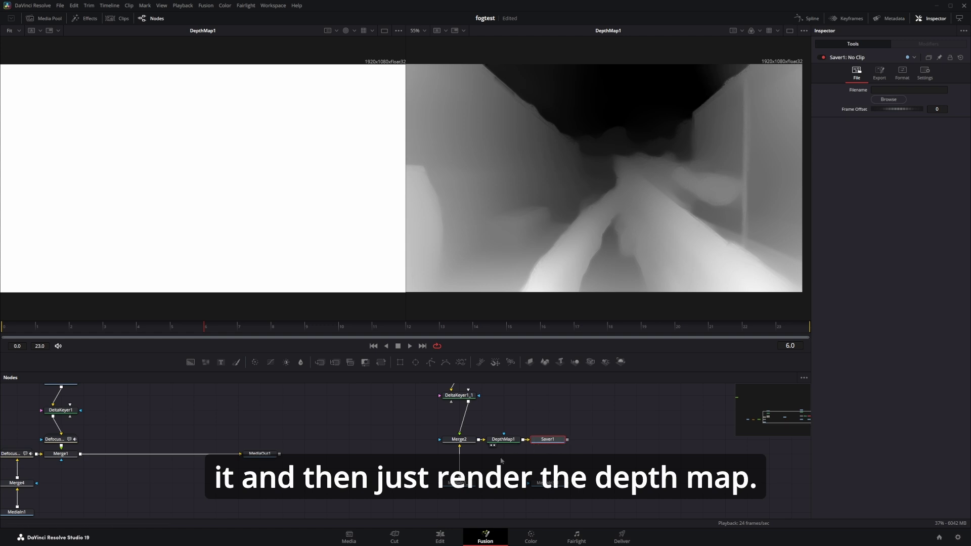
click(887, 100)
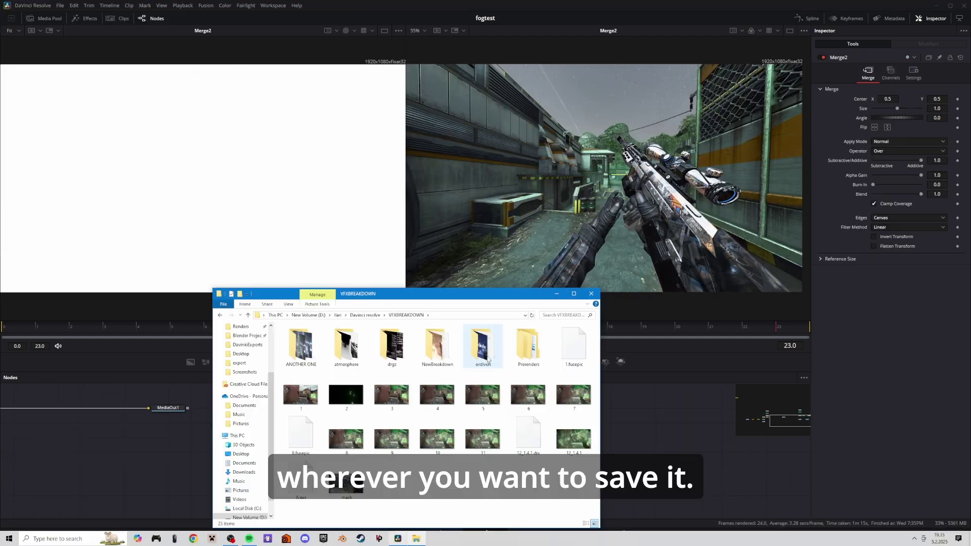
Load the rendered depth[0000-0023].exr sequence into the node graph and delete the depth map and saver nodes it replaces.
double_click(517, 351)
drag(307, 339, 655, 435)
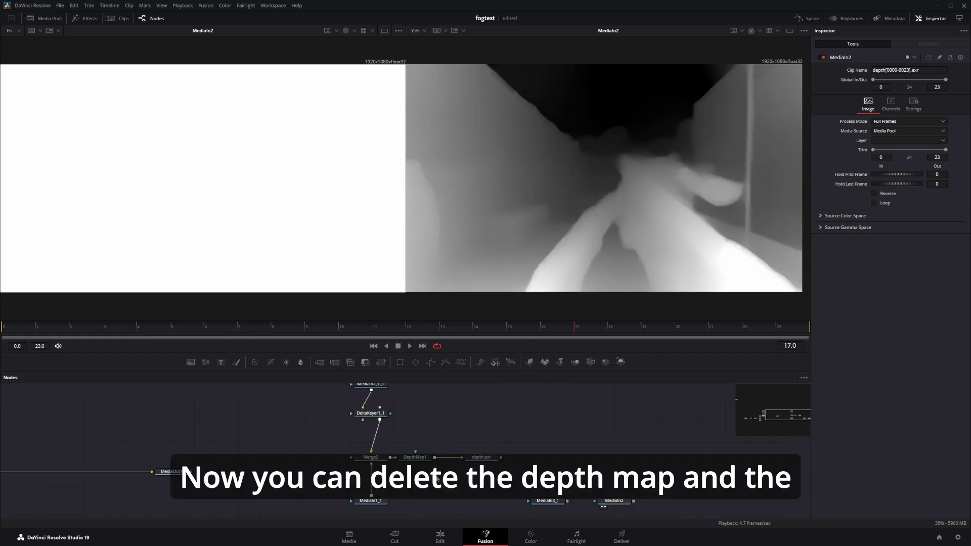
scroll(419, 468, up, 2)
click(411, 452)
drag(403, 489, 552, 446)
key(Delete)
Place the depth sequence node beside DeltaKeyer1_1 and show it in both viewers.
drag(701, 517, 443, 421)
key(1)
key(2)
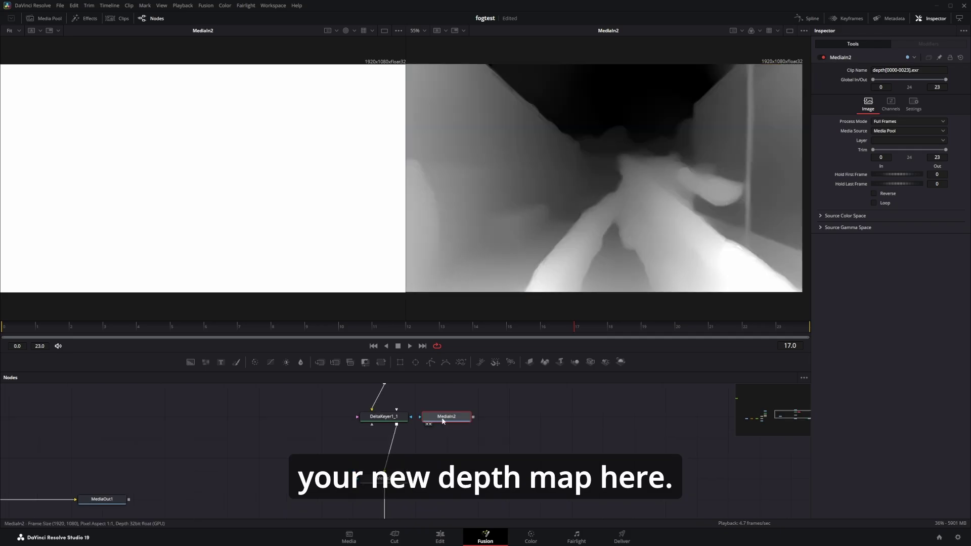
Add a Background node below the depth sequence, masked by that sequence, and show it in both viewers.
scroll(373, 418, down, 2)
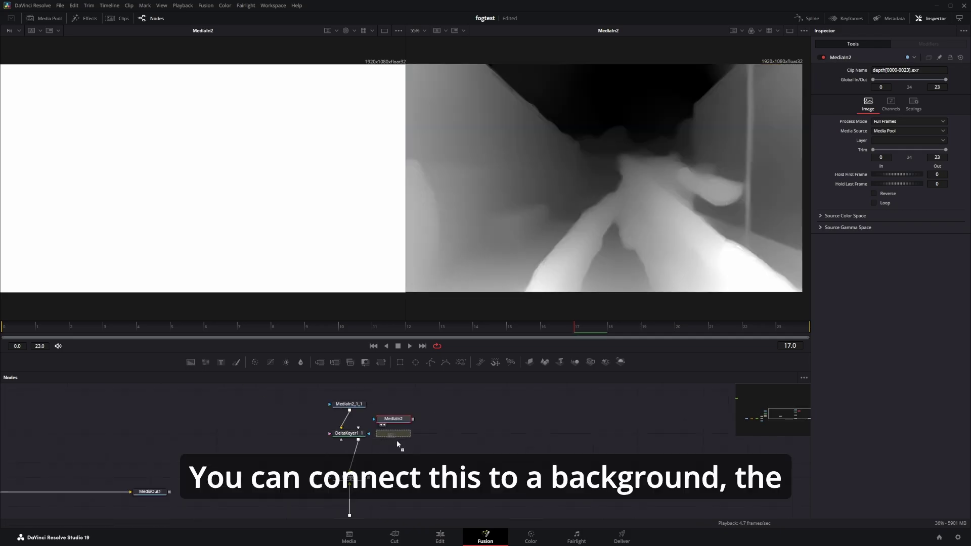
drag(396, 444, 397, 444)
key(1)
key(2)
Set the background's mask channel to Luminance and apply the mask inverted.
click(914, 94)
click(886, 154)
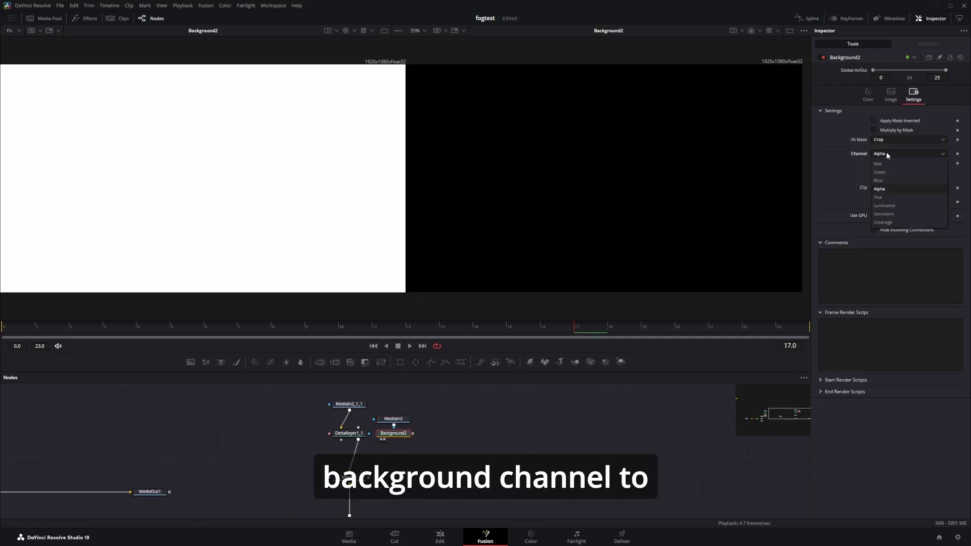
click(885, 205)
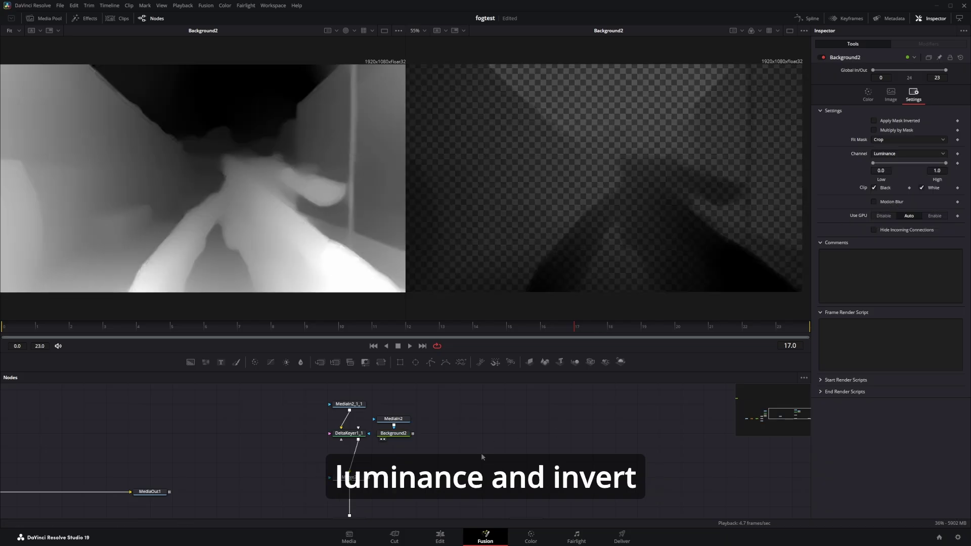
click(875, 121)
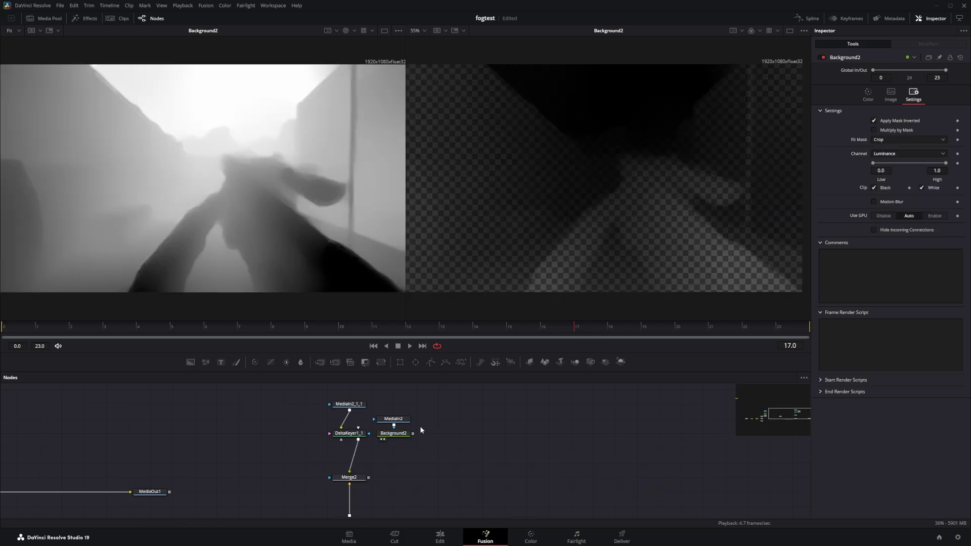
Merge the masked background over Merge2's output and show the background's alpha in one viewer beside the composite.
drag(414, 434, 390, 481)
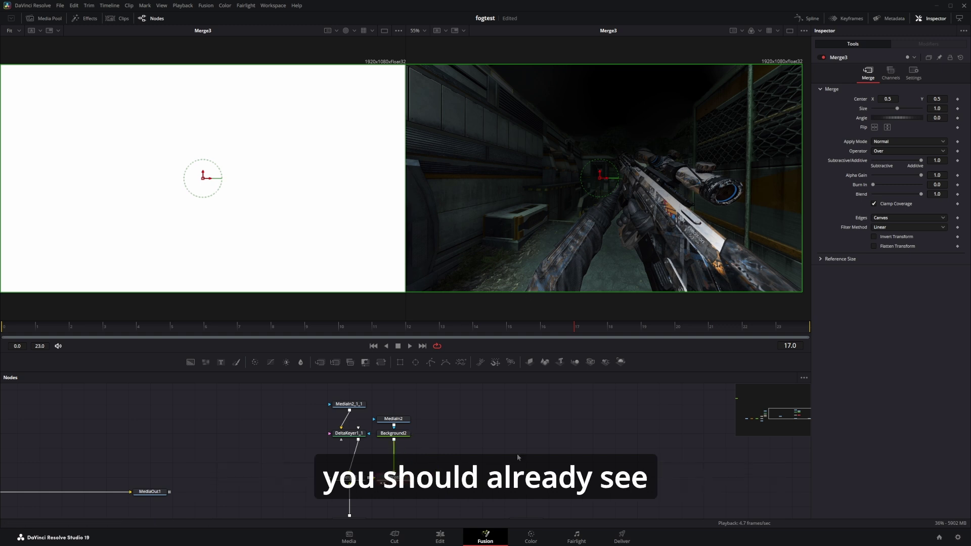
click(399, 434)
key(1)
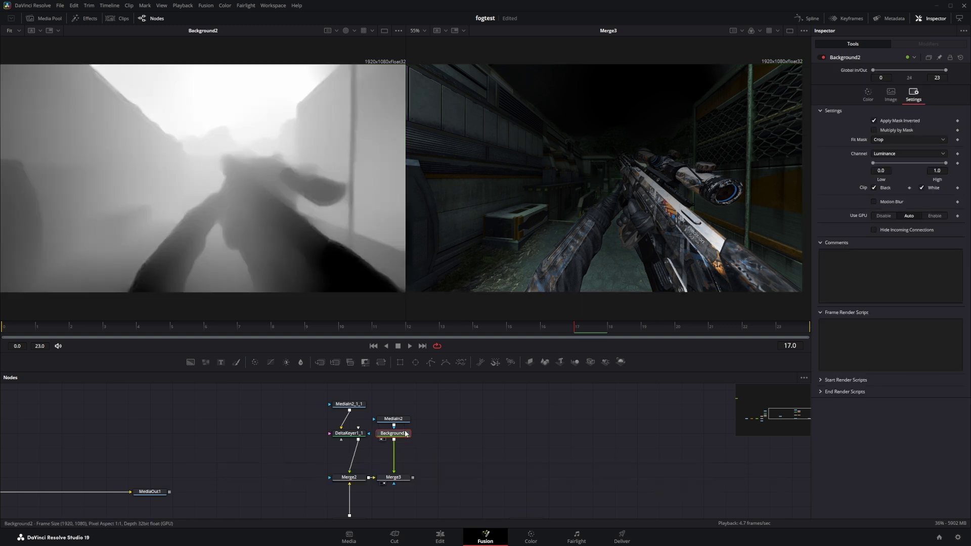
Narrow the background's mask range by raising its low limit and lowering its high limit.
click(400, 420)
click(394, 433)
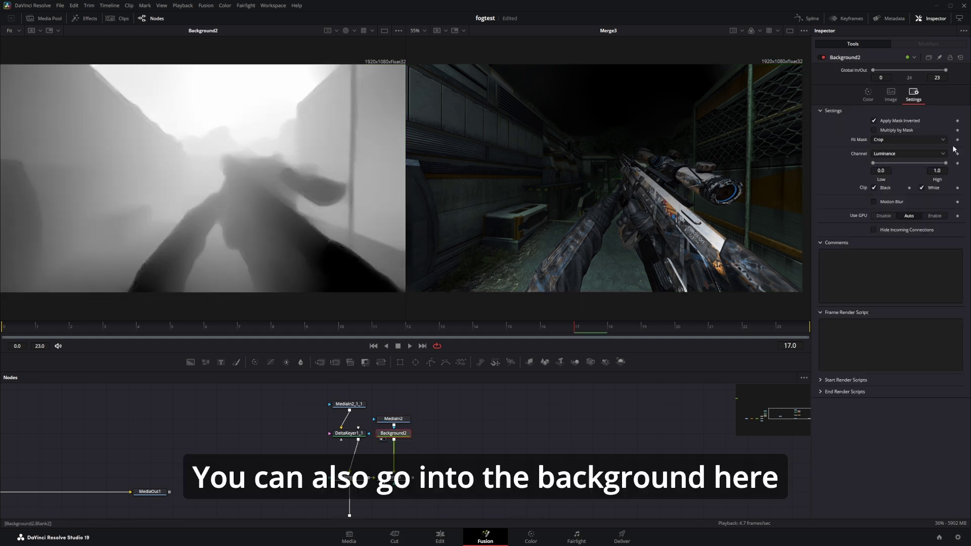
mouse_move(873, 163)
mouse_down()
mouse_move(887, 163)
mouse_move(866, 168)
mouse_up()
mouse_move(945, 163)
mouse_down()
mouse_move(915, 170)
mouse_move(933, 173)
mouse_up()
drag(873, 163, 884, 168)
Set the background merge's blend to 0.85 and compare the gun area with the merge disabled and enabled.
click(394, 478)
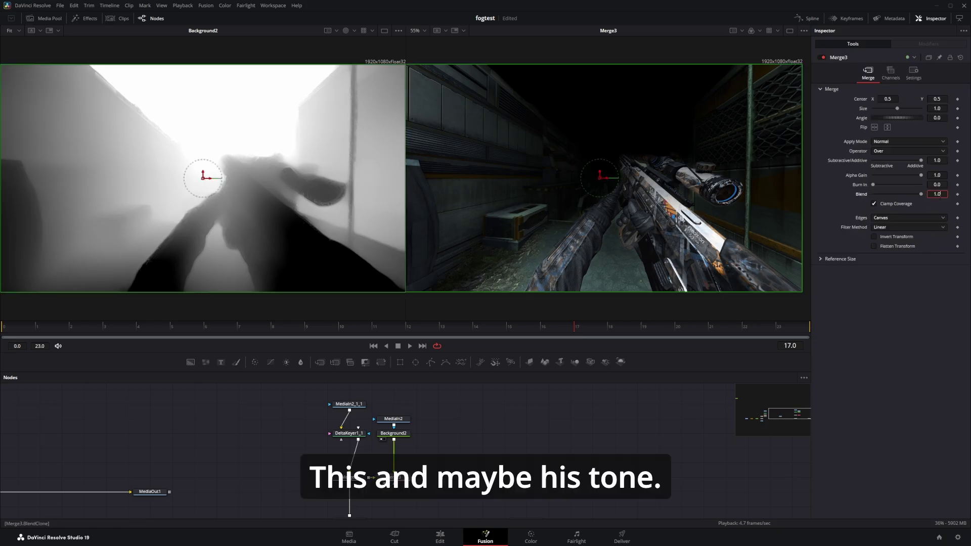
key(Return)
click(824, 58)
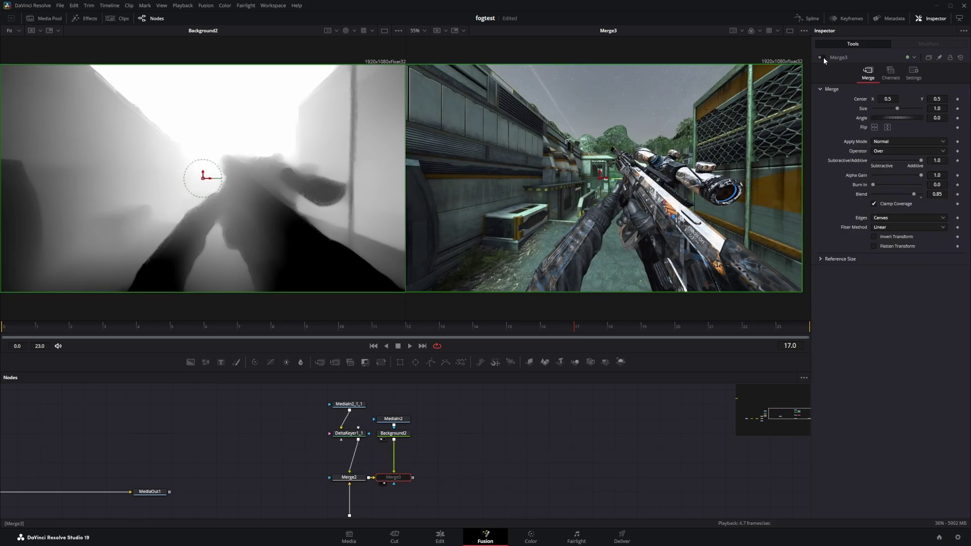
click(823, 58)
scroll(656, 172, up, 6)
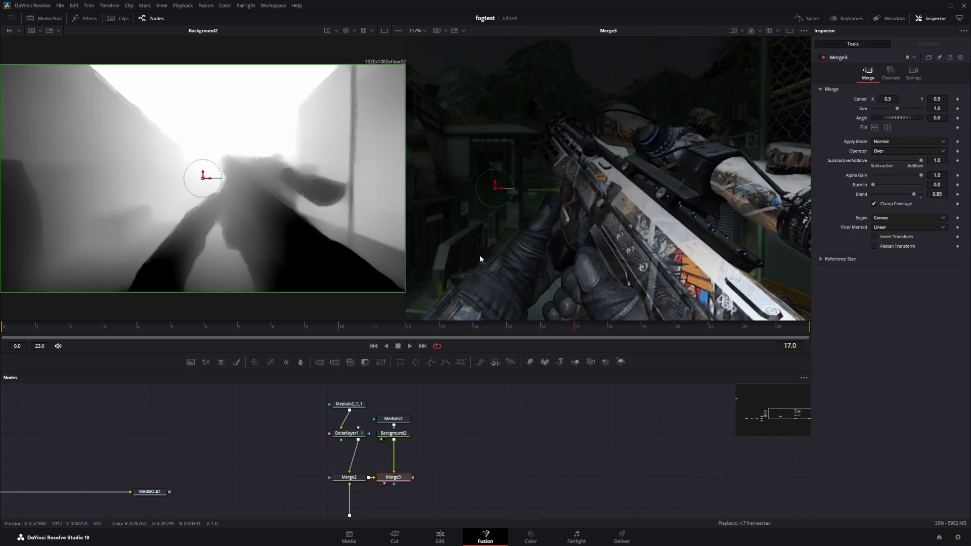
drag(594, 146, 613, 178)
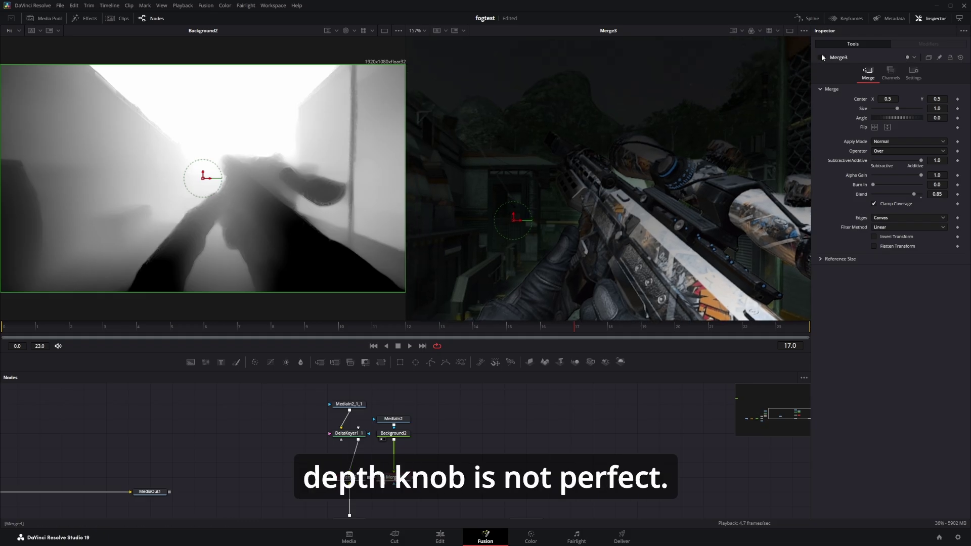
Move the depth sequence and background nodes farther from the keyer, and view the green-screen gun clip and DeltaKeyer1_1's matte.
drag(419, 407, 460, 477)
click(349, 405)
key(1)
key(2)
scroll(687, 235, down, 6)
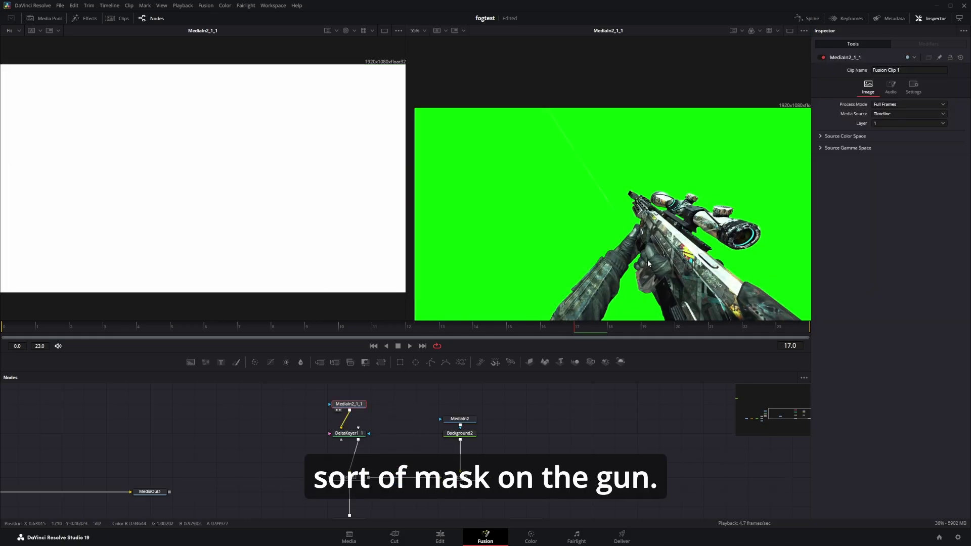
click(349, 434)
key(1)
key(2)
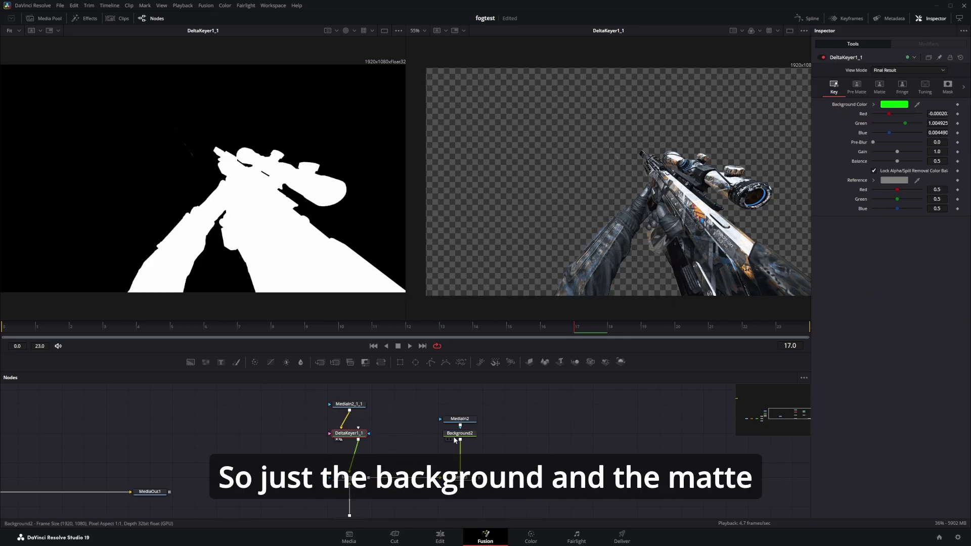
Insert a Matte Control after Background2, connect DeltaKeyer1_1 as its garbage matte, and play back the Merge3 composite.
click(464, 434)
key(1)
key(2)
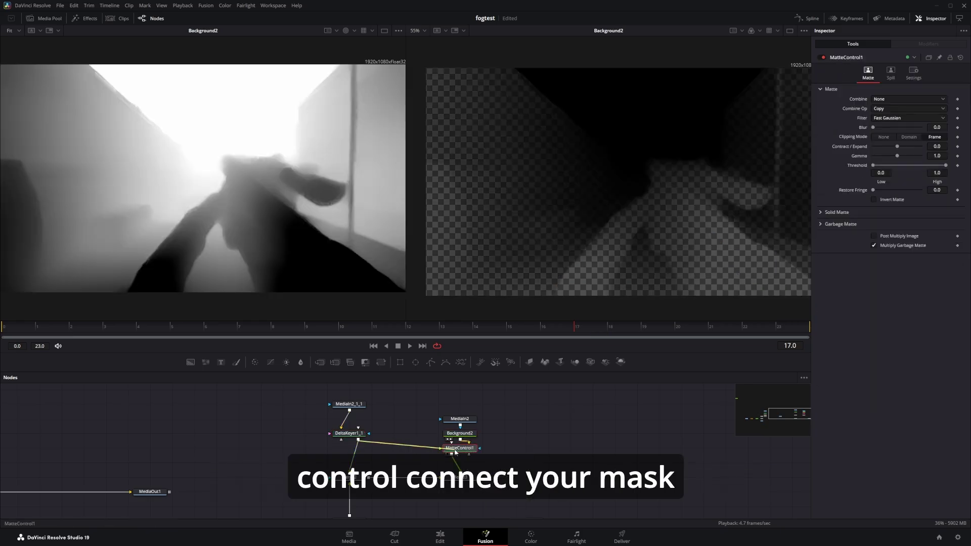
drag(456, 452, 467, 452)
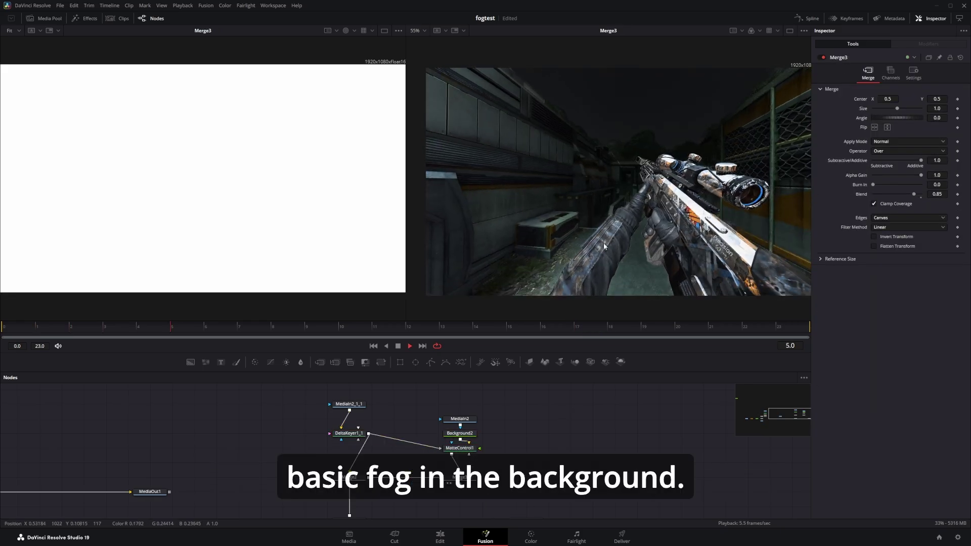
key(space)
Add a DefocusGamma node after Merge3 and show its output in both viewers.
drag(549, 450, 546, 420)
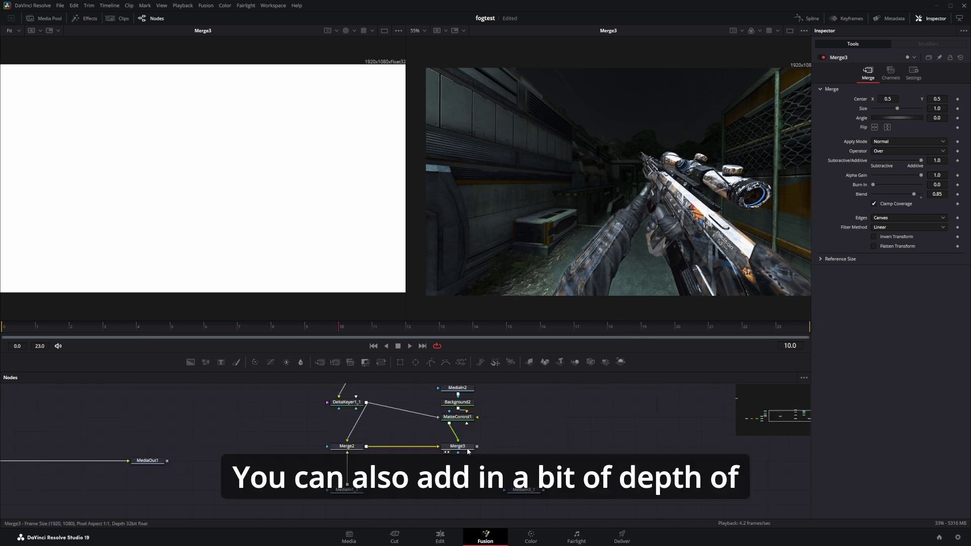
key(shift+space)
text(Saver)
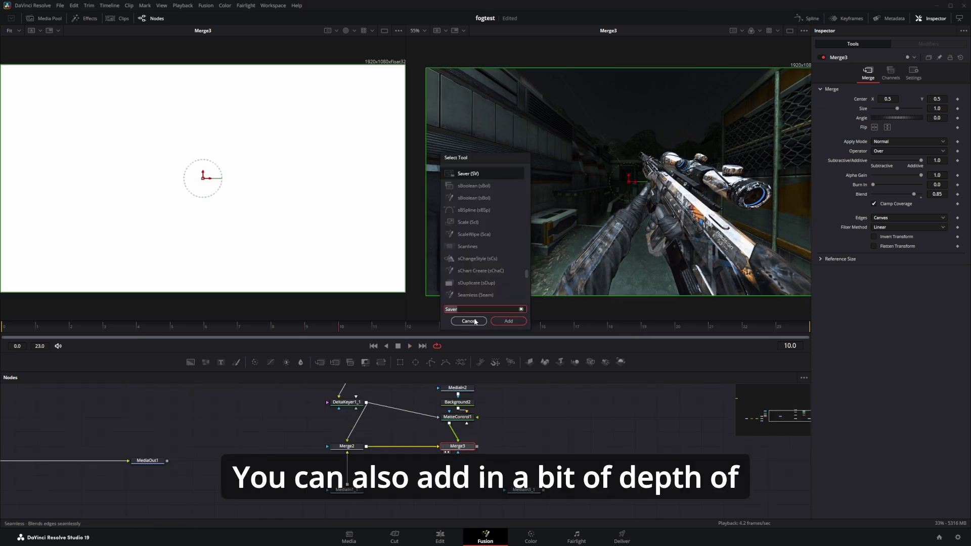
text(def)
click(475, 222)
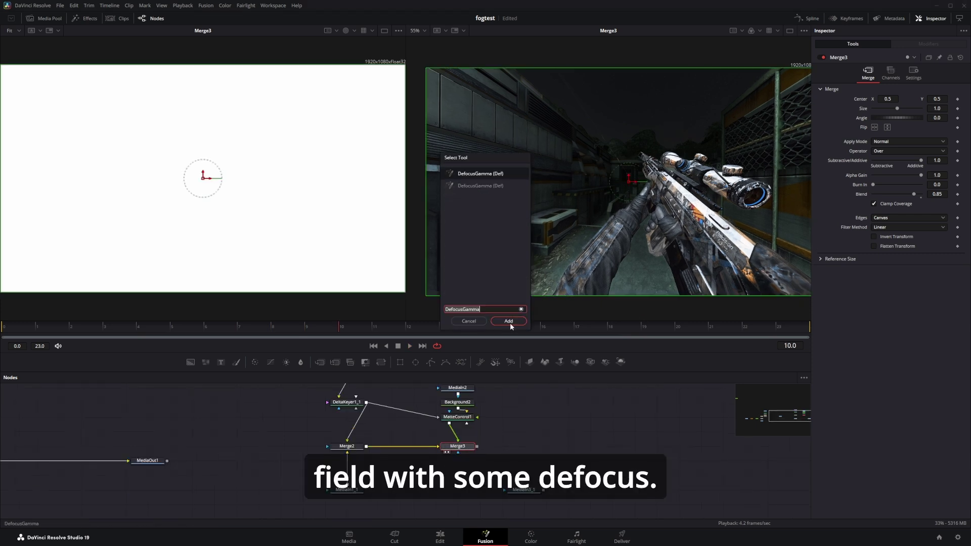
click(509, 322)
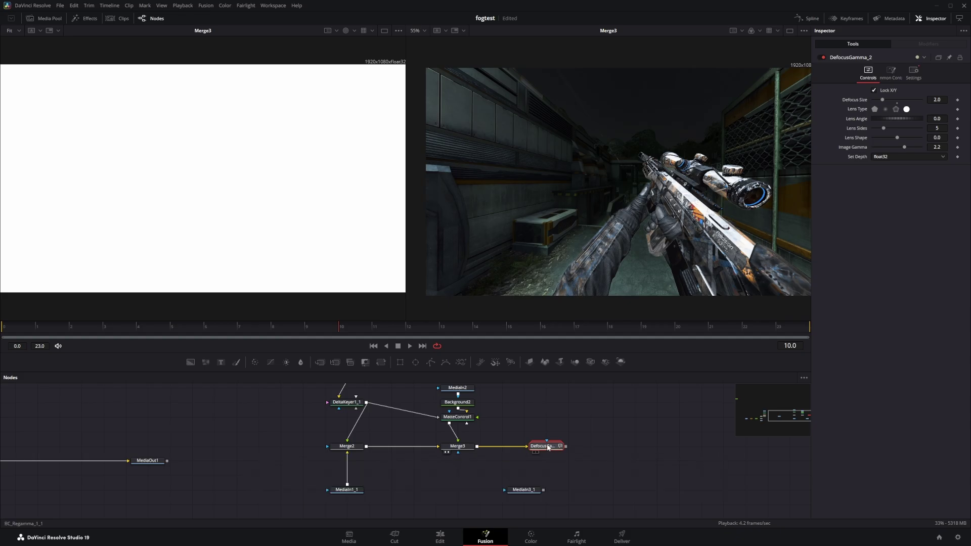
key(1)
key(2)
Connect a new Bitmap mask to the depth sequence MediaIn2 and show the mask in one viewer beside the defocused composite.
drag(534, 390, 530, 423)
click(455, 422)
key(1)
key(shift+space)
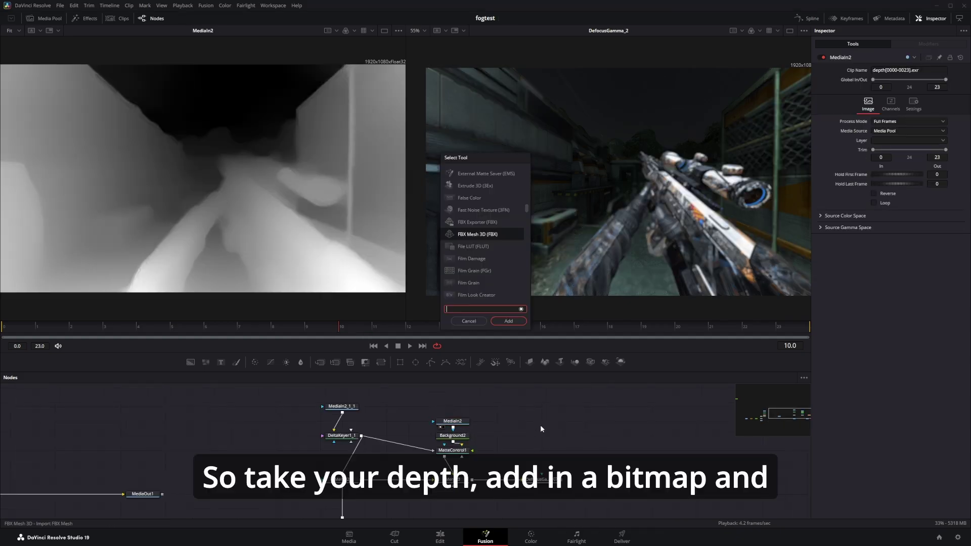
text(bitmap)
key(Return)
drag(453, 428, 533, 422)
key(1)
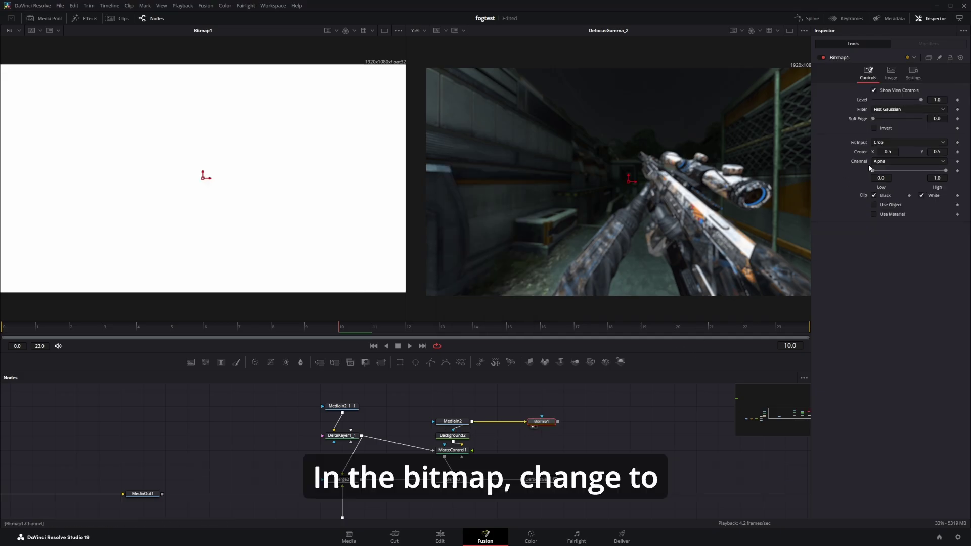
Set the bitmap's channel to Luminance, invert it, lower its high limit to 0.45, and connect it as the DefocusGamma mask.
click(877, 161)
click(883, 218)
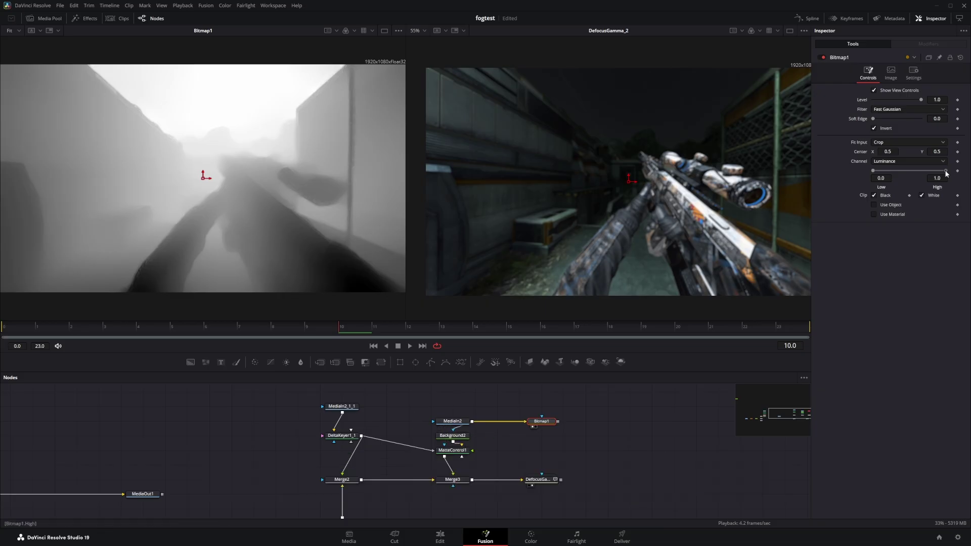
drag(945, 170, 909, 180)
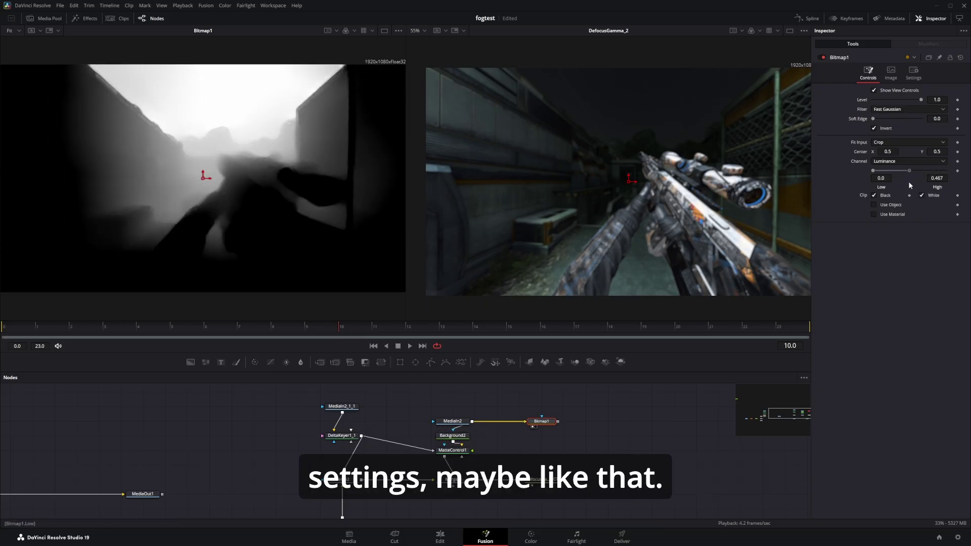
drag(546, 482, 543, 480)
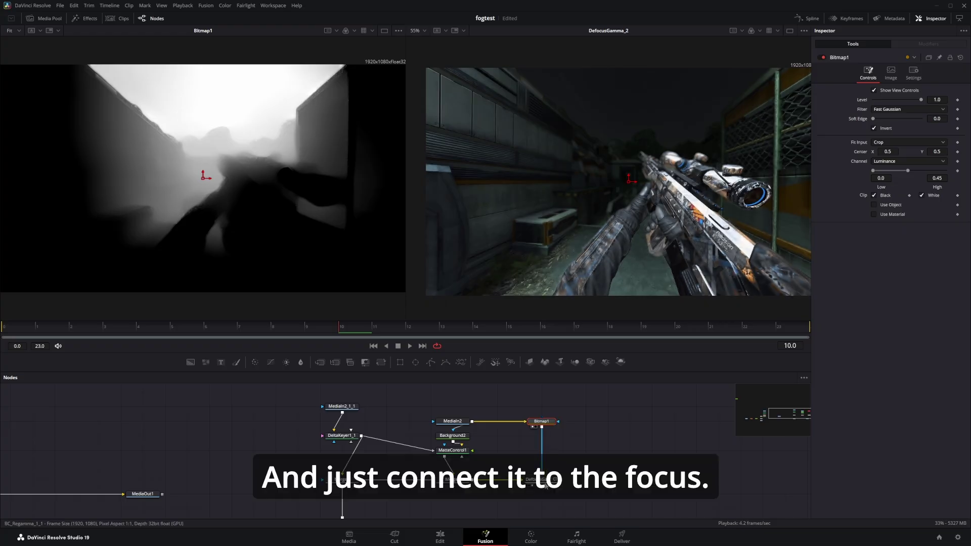
Route the bitmap through a Matte Control before the defocus, with DeltaKeyer1_1 as garbage matte, and place it between the two nodes.
click(541, 480)
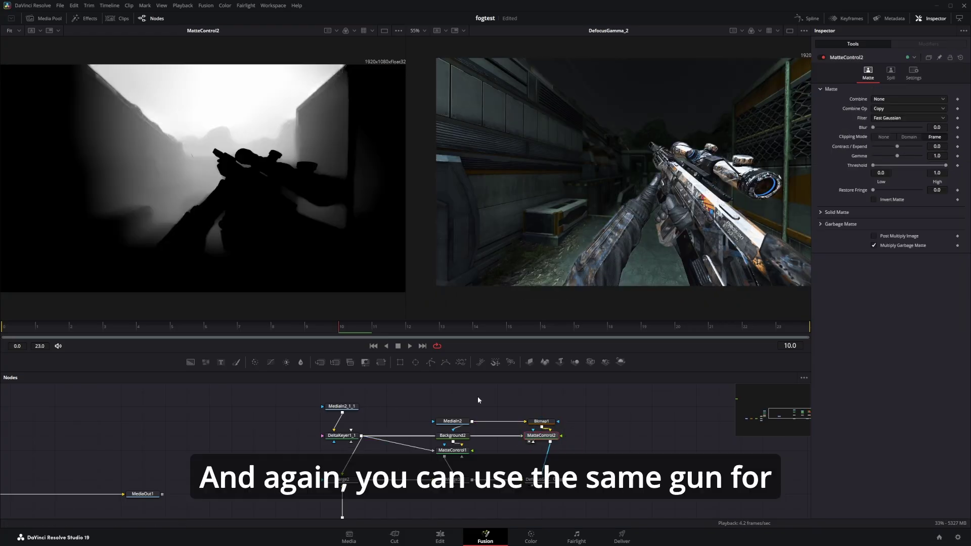
drag(543, 436, 542, 450)
scroll(656, 129, up, 8)
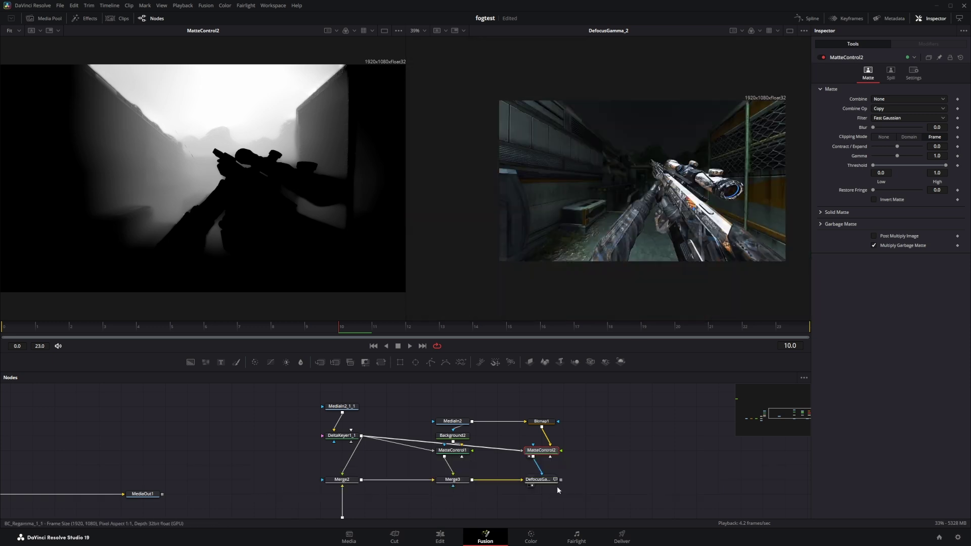
Set DefocusGamma_2's defocus size to 1.0 and inspect the gun against the blurred background.
click(548, 480)
scroll(671, 200, up, 4)
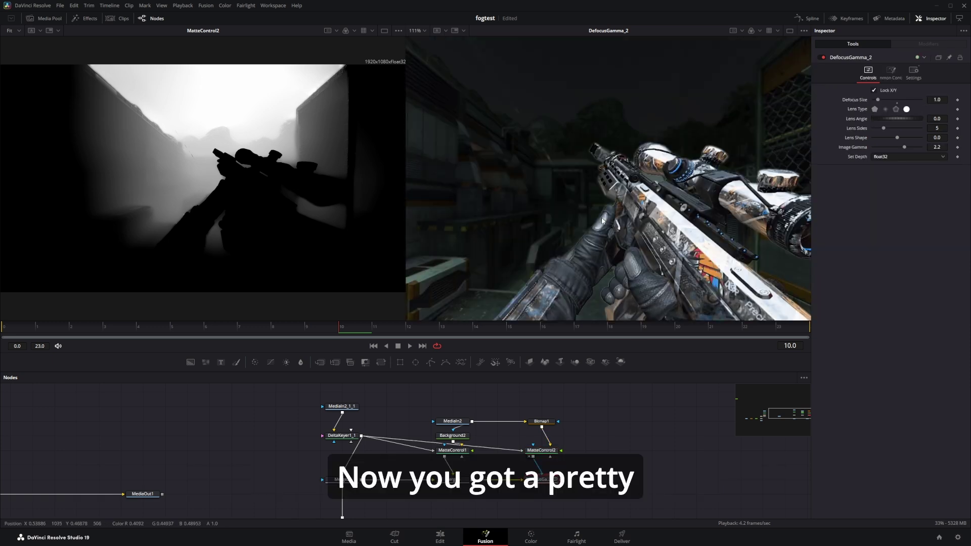
scroll(667, 200, down, 3)
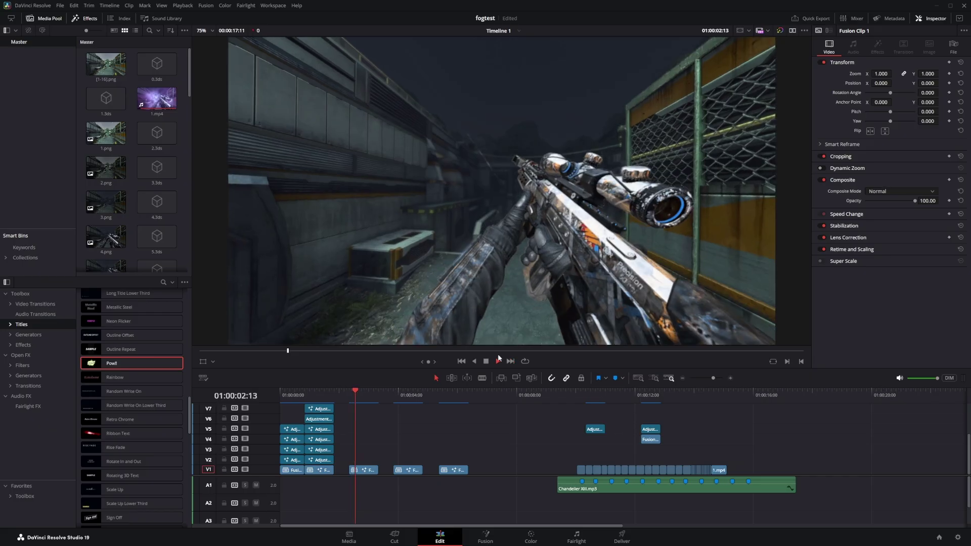
Preview the more elaborate smoky fog clip from 01:00:03:20 on the edit timeline and open its Fusion composition.
click(395, 396)
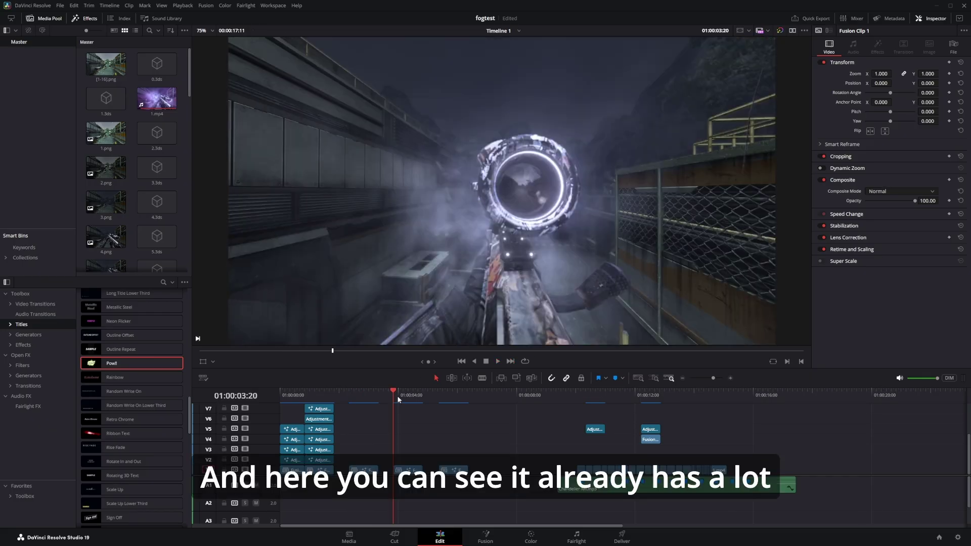
key(space)
click(391, 393)
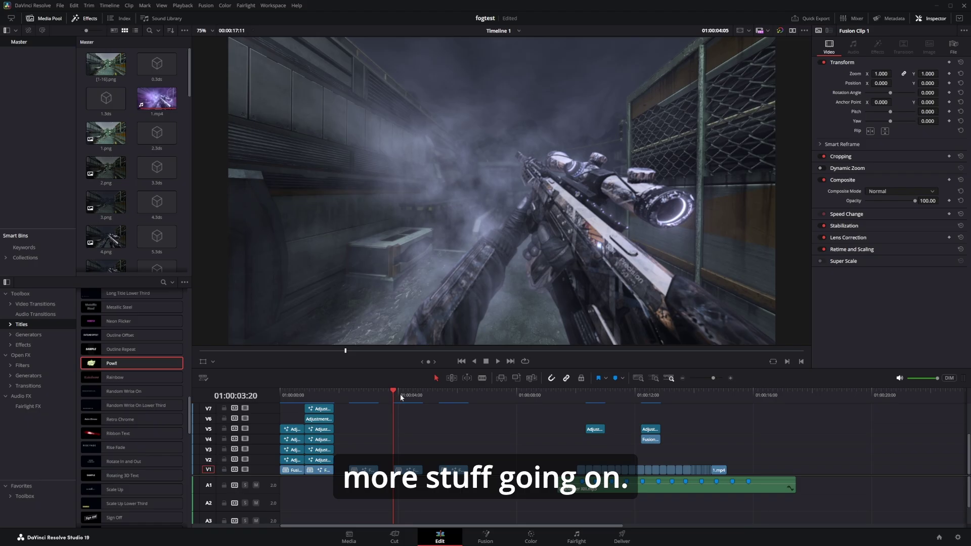
key(shift+5)
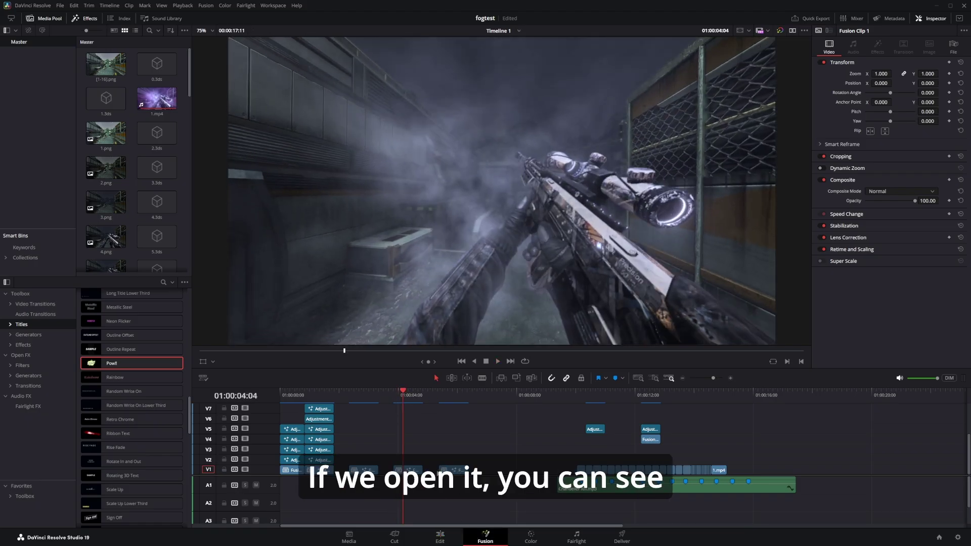
Examine how the 3D render and camera feed VolumeFog1, showing the fog output in both viewers.
scroll(541, 455, up, 5)
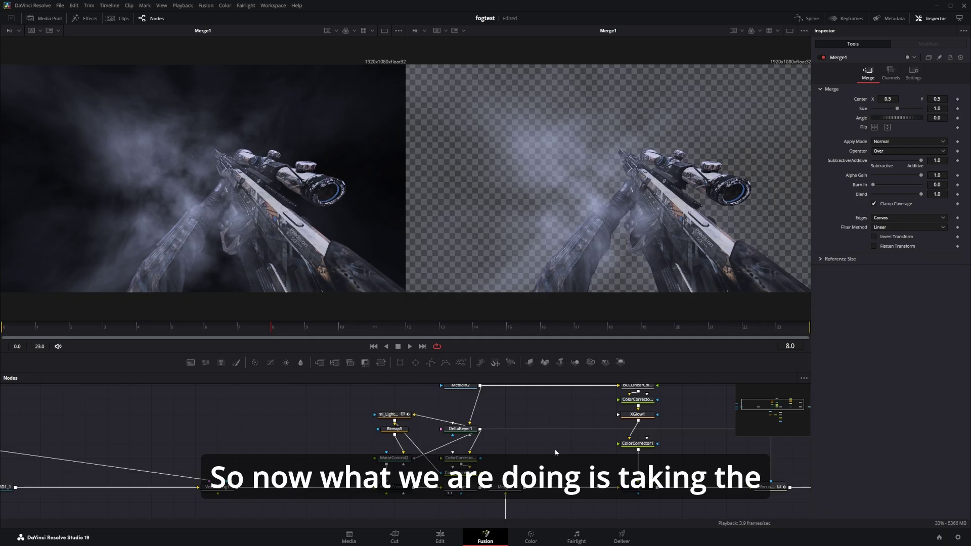
drag(558, 456, 804, 426)
drag(314, 462, 499, 459)
click(368, 457)
key(1)
key(2)
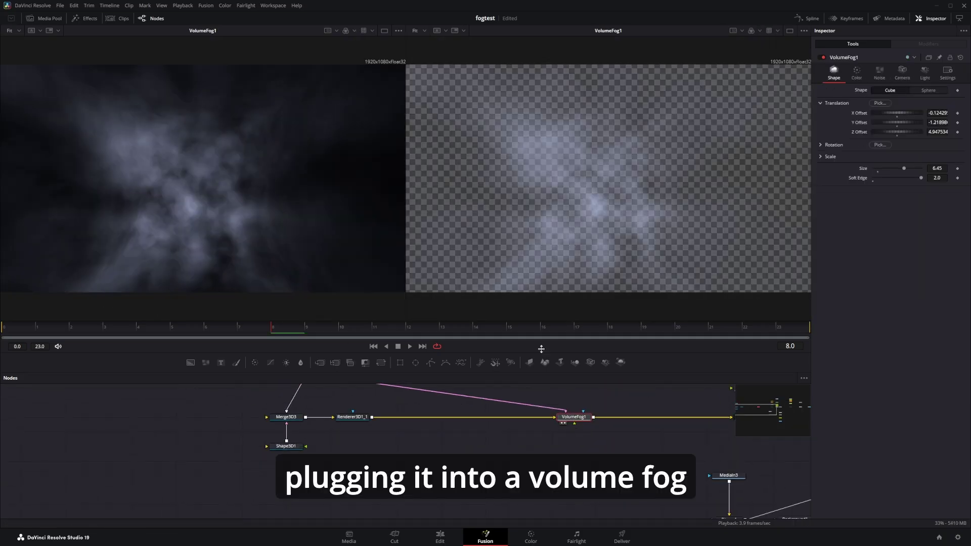
key(1)
key(2)
drag(585, 433, 359, 445)
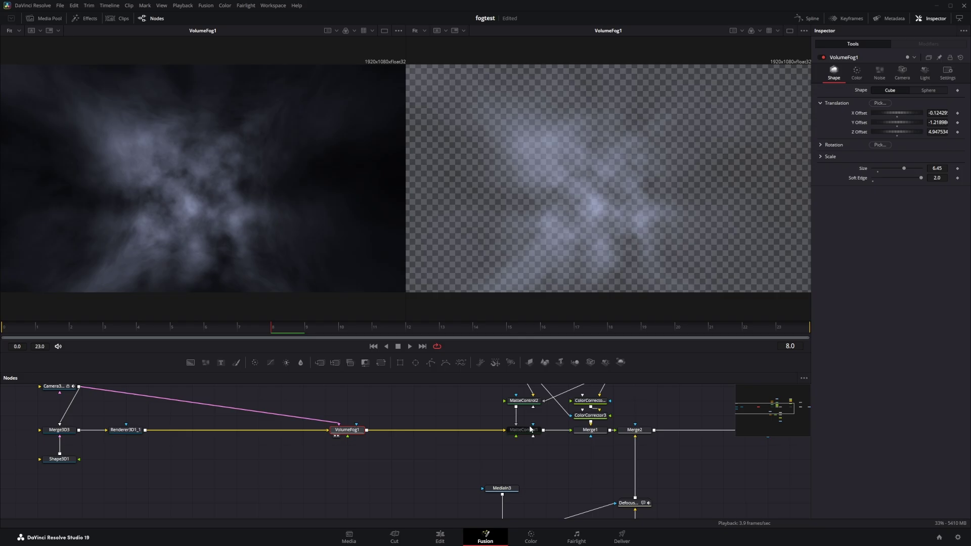
Examine the outputs of Merge1, Merge2 and DefocusGamma_2 in both viewers to follow how the fog is composited.
click(593, 431)
key(1)
key(2)
drag(565, 450, 411, 437)
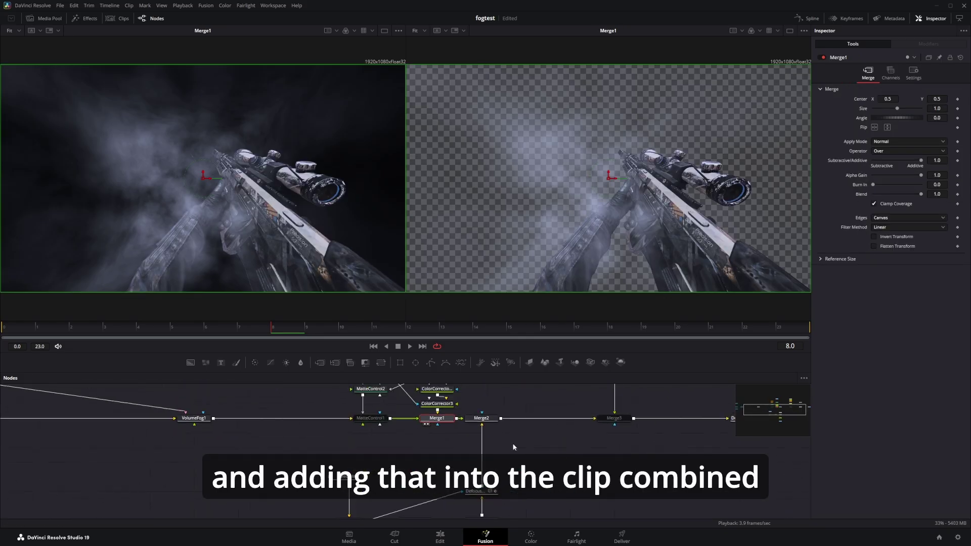
click(481, 418)
key(1)
key(2)
drag(529, 475, 575, 397)
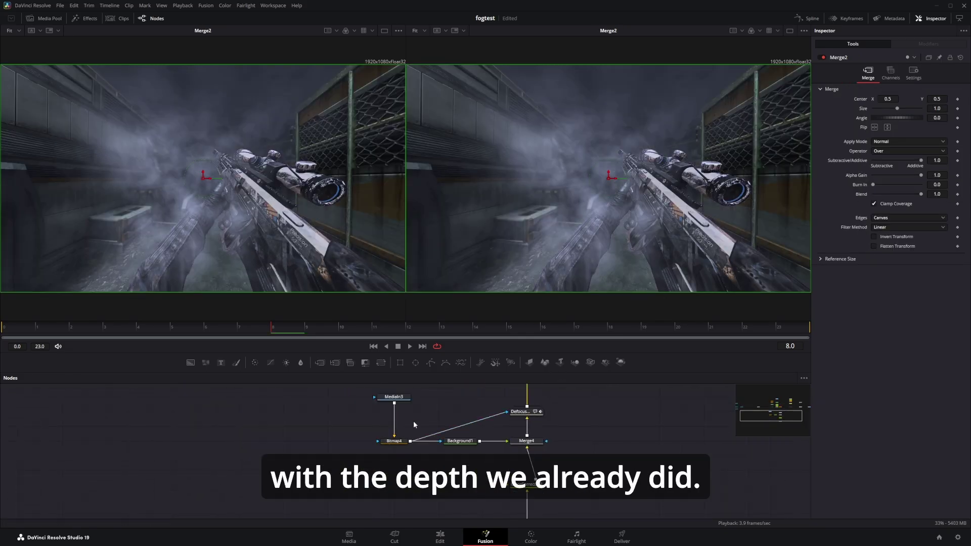
click(522, 412)
key(1)
key(2)
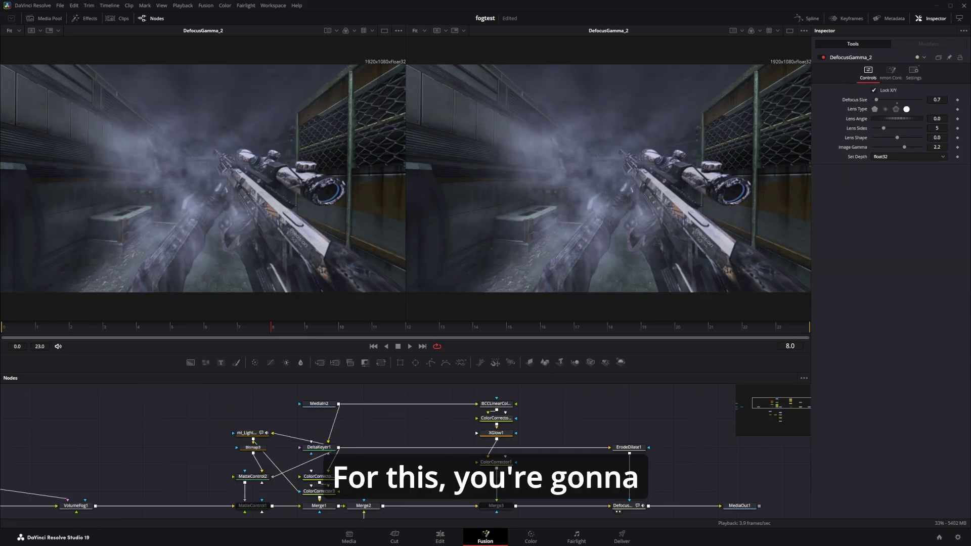
Duplicate the clean background clip's MediaIn node into an empty area of the node graph and show it in both viewers.
scroll(588, 439, left, 5)
scroll(588, 439, down, 2)
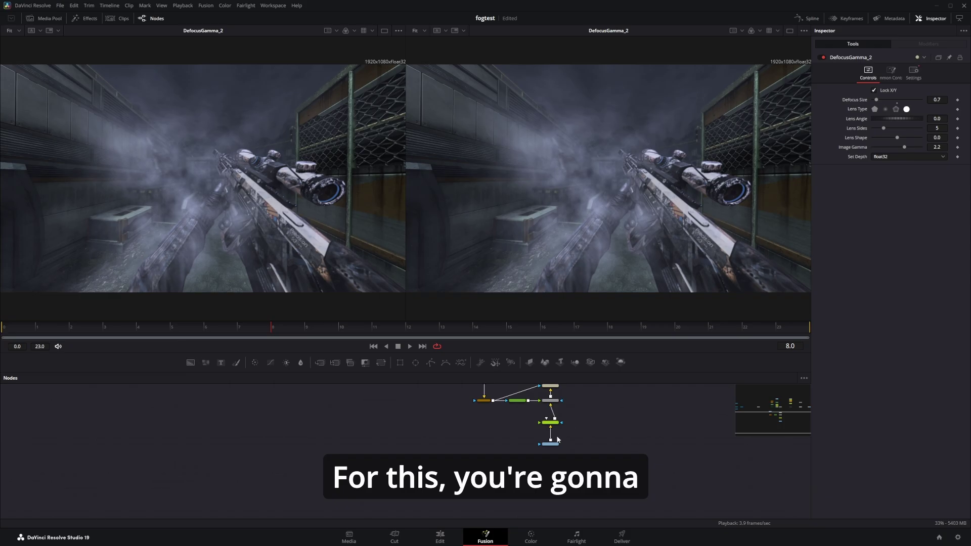
click(551, 443)
key(1)
key(2)
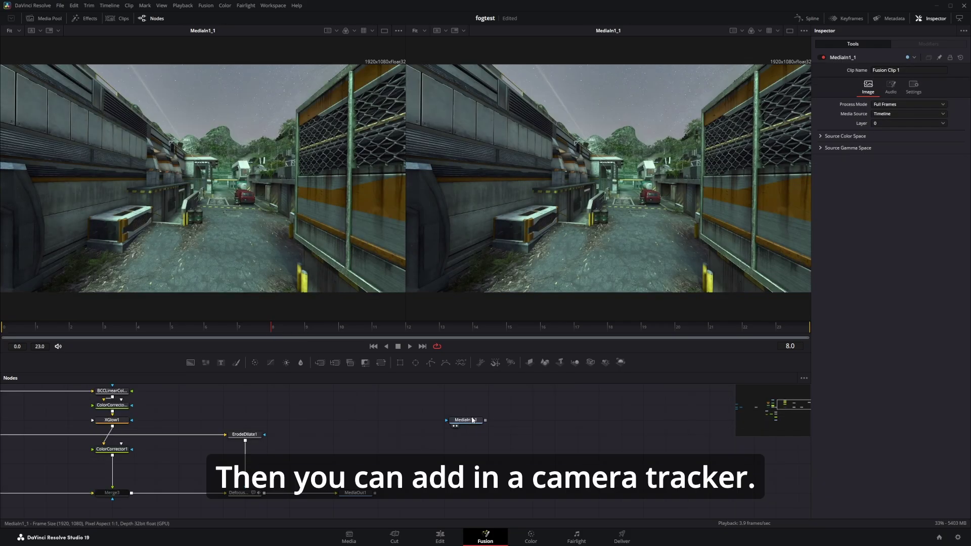
Add a Camera Tracker after the duplicated background clip and show it in both viewers.
key(shift+space)
text(cam)
key(Return)
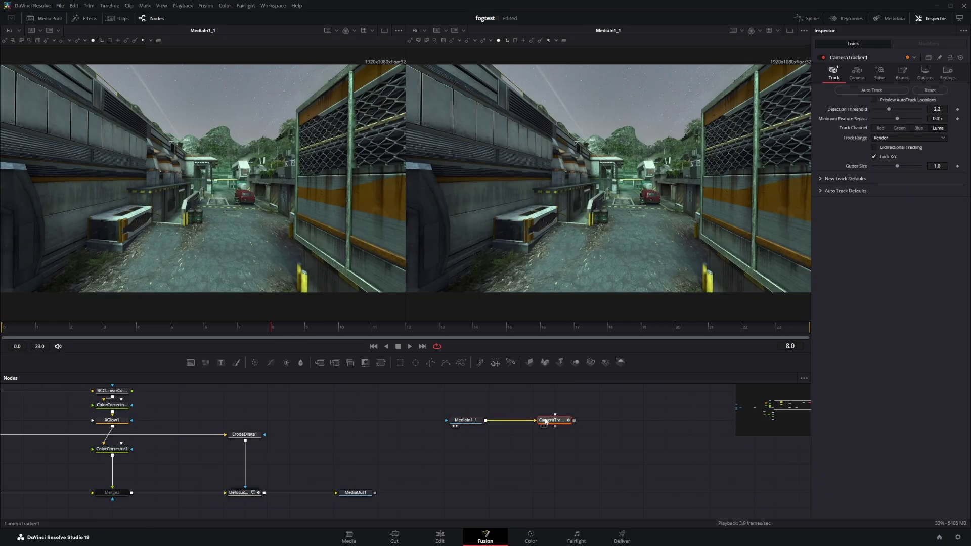
key(1)
key(2)
View the green-screen gun clip MediaIn2 in one viewer beside the Camera Tracker's clean background.
drag(180, 426, 353, 451)
click(108, 414)
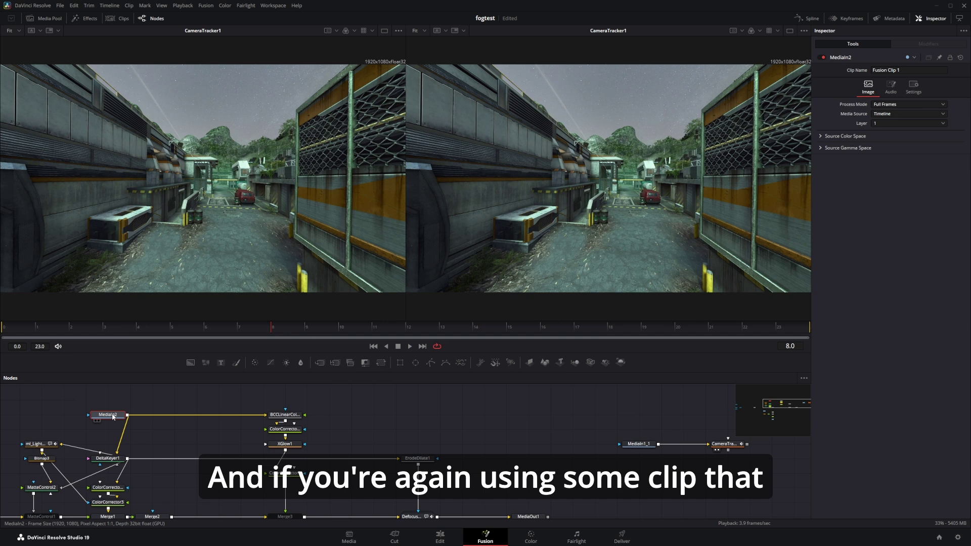
key(1)
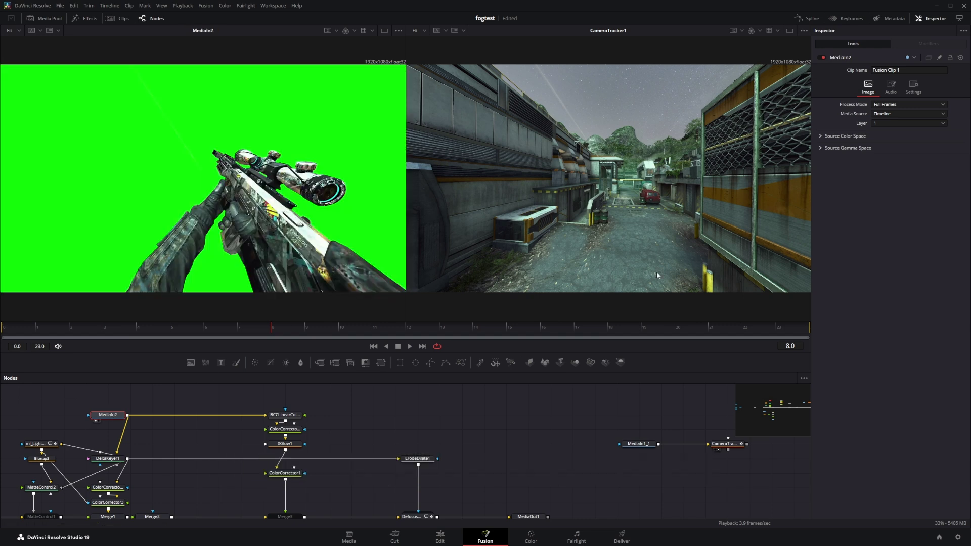
scroll(657, 271, down, 1)
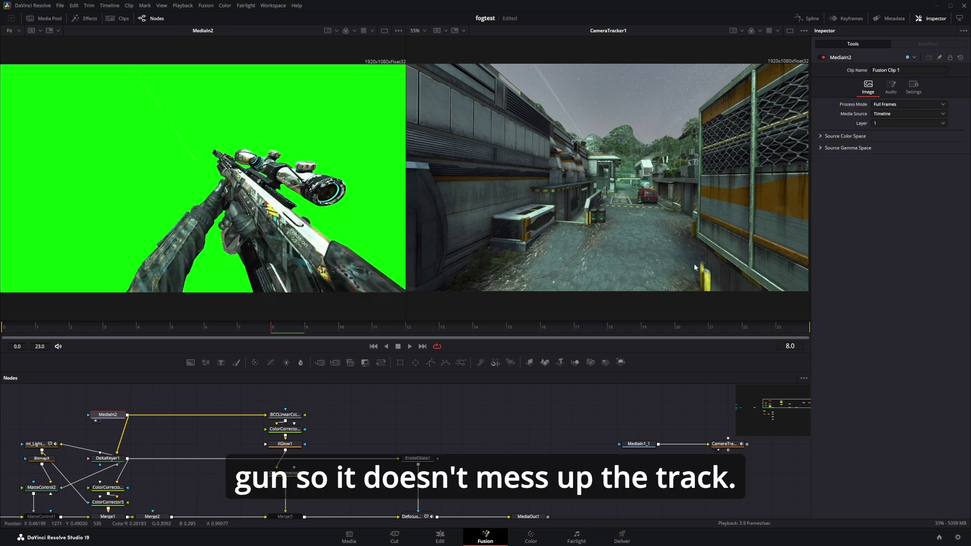
Preview the Camera Tracker's auto-track locations, with Detection Threshold set to 1.5 and Minimum Feature Separation to 0.015.
click(712, 448)
scroll(657, 445, right, 5)
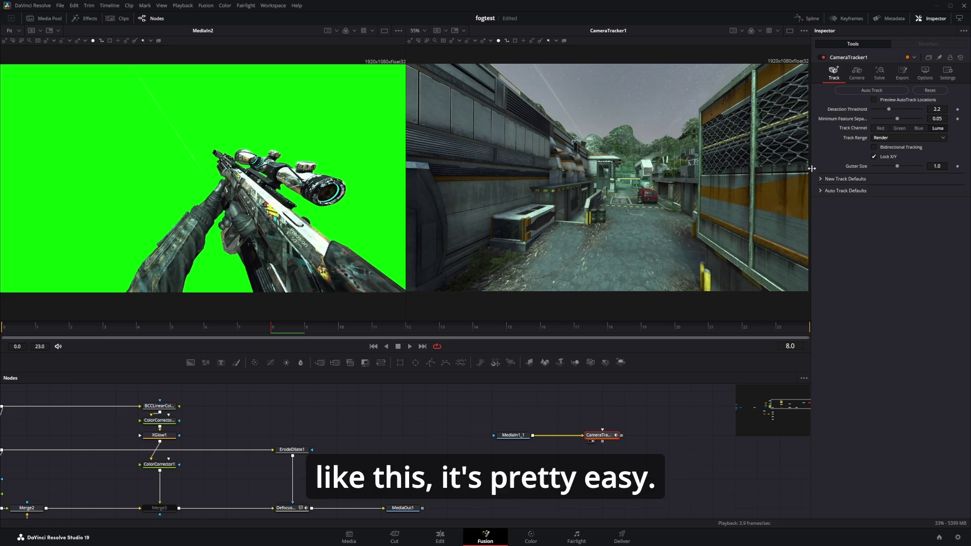
key(1)
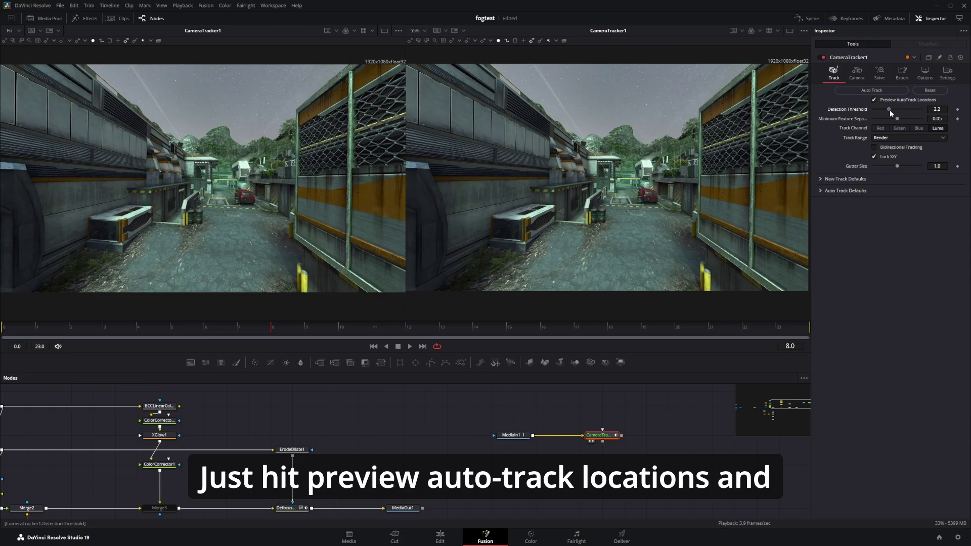
drag(889, 110, 886, 114)
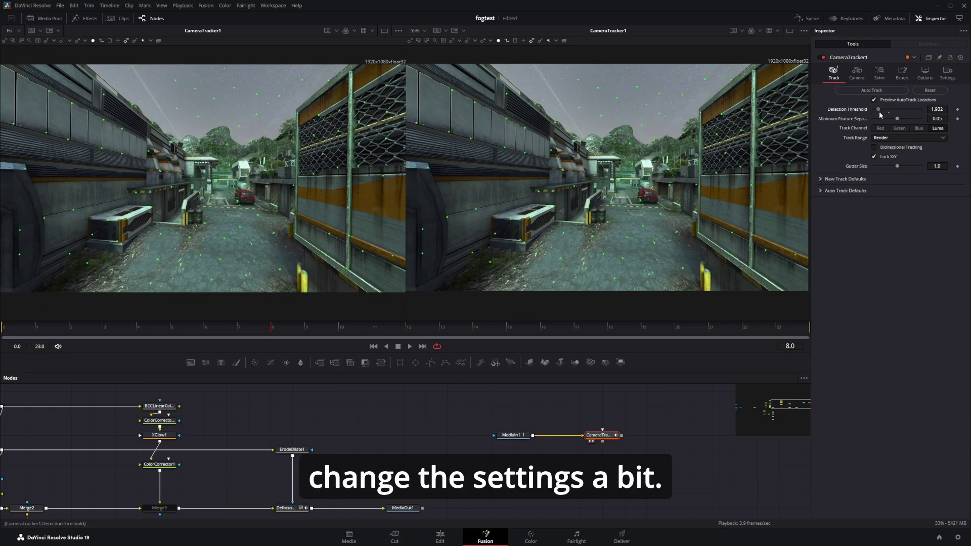
drag(879, 116, 873, 116)
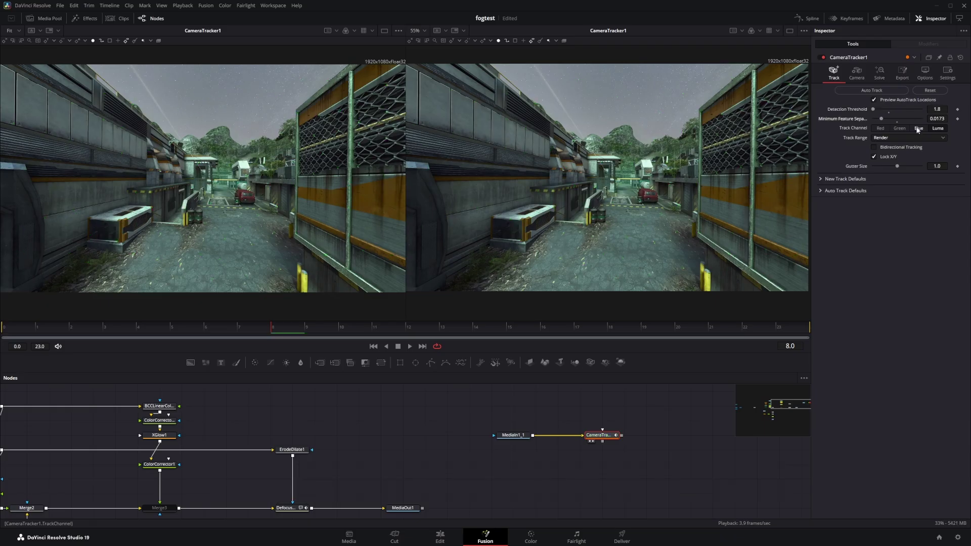
click(944, 119)
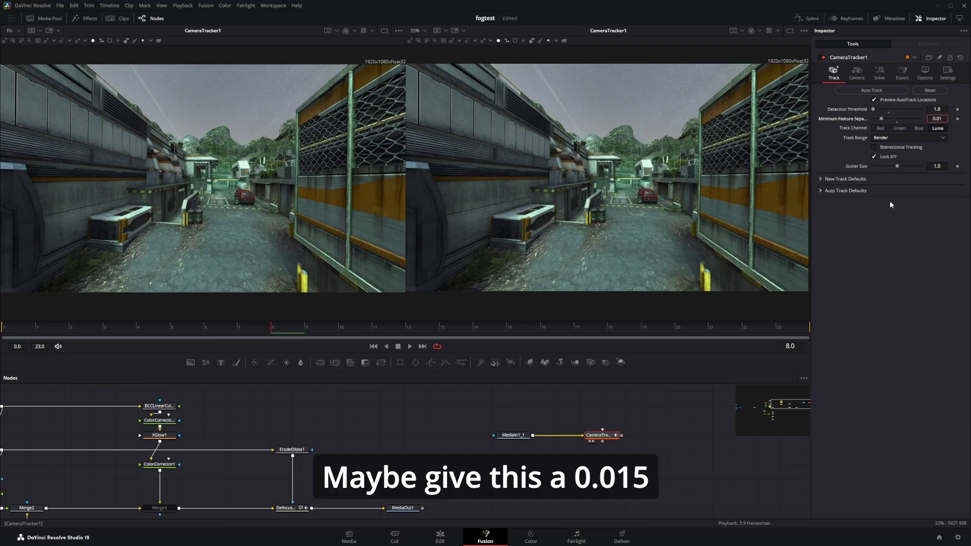
text(5)
key(Return)
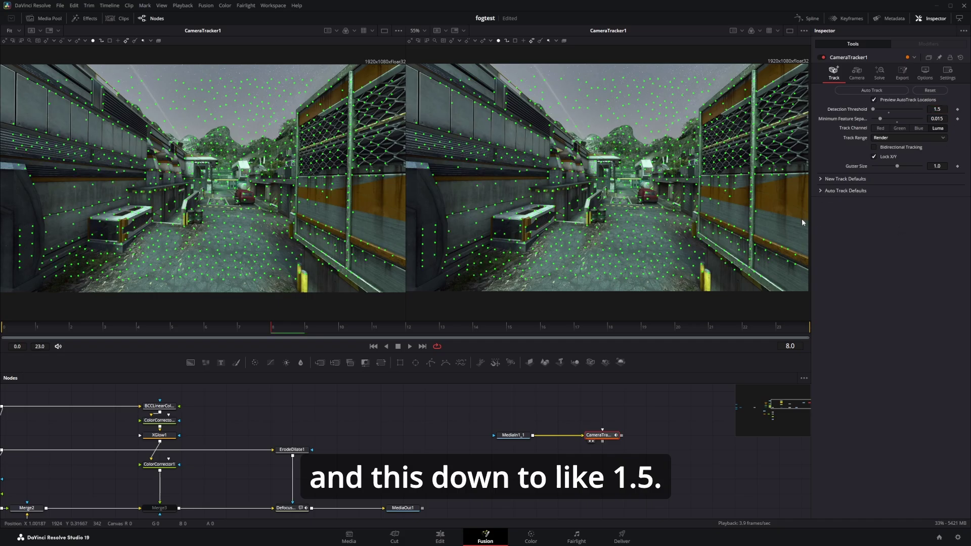
Auto-track the clean background with Bidirectional Tracking enabled and solve the camera from those tracks.
click(873, 147)
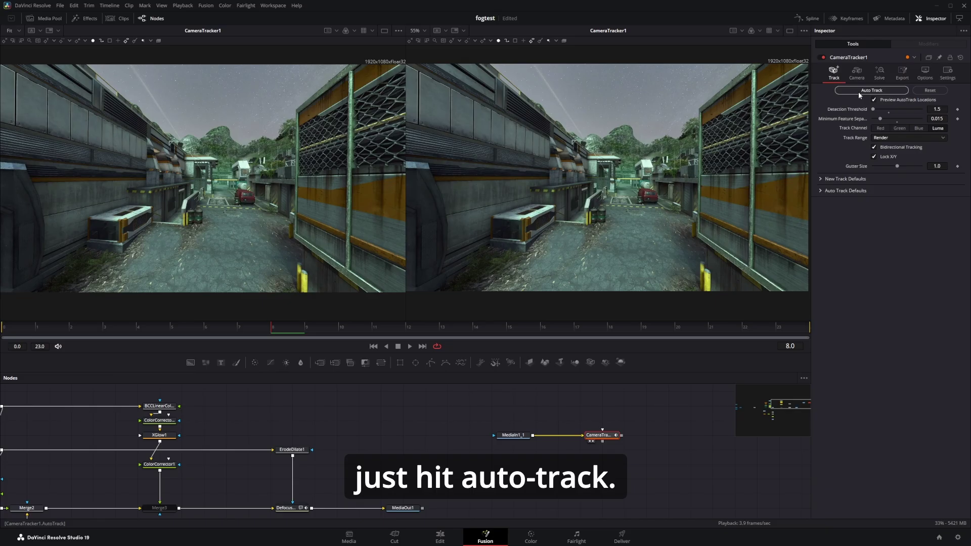
click(859, 92)
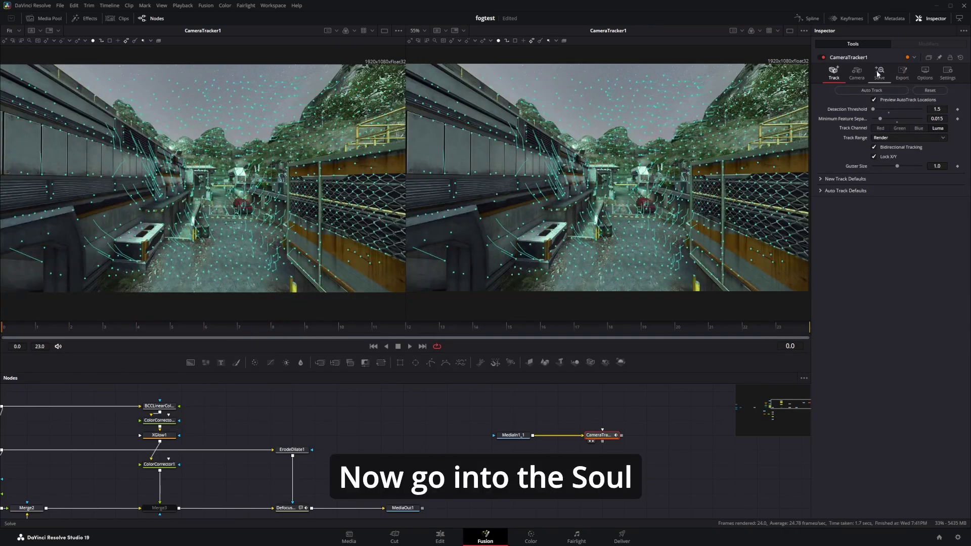
click(880, 74)
click(871, 90)
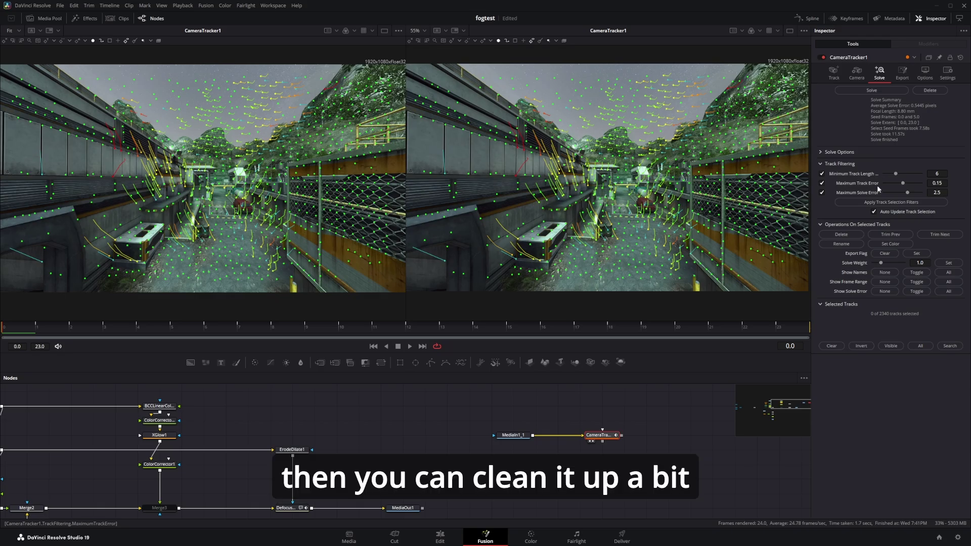
Delete the tracks caught by filters of minimum length 6, maximum track error 0.3 and maximum solve error 4.0, and solve again.
click(892, 203)
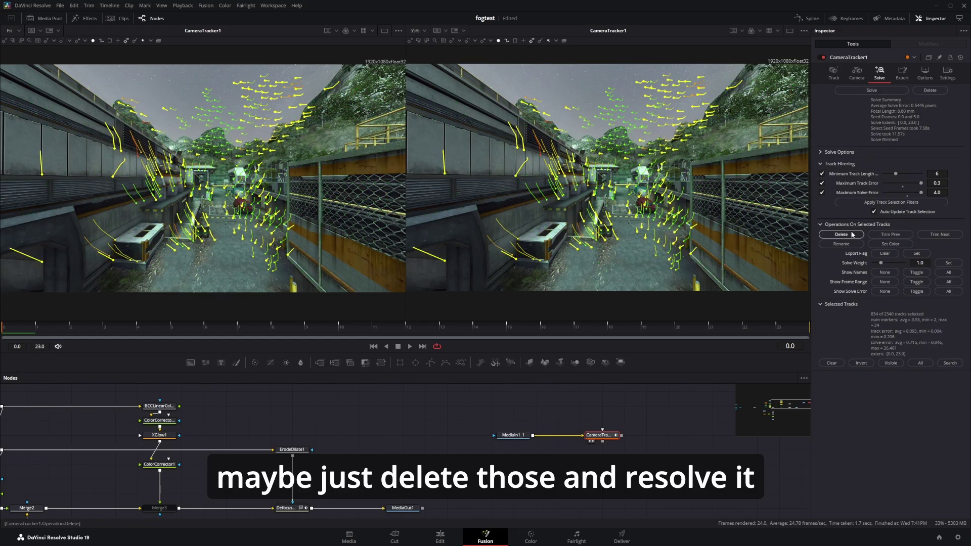
click(852, 235)
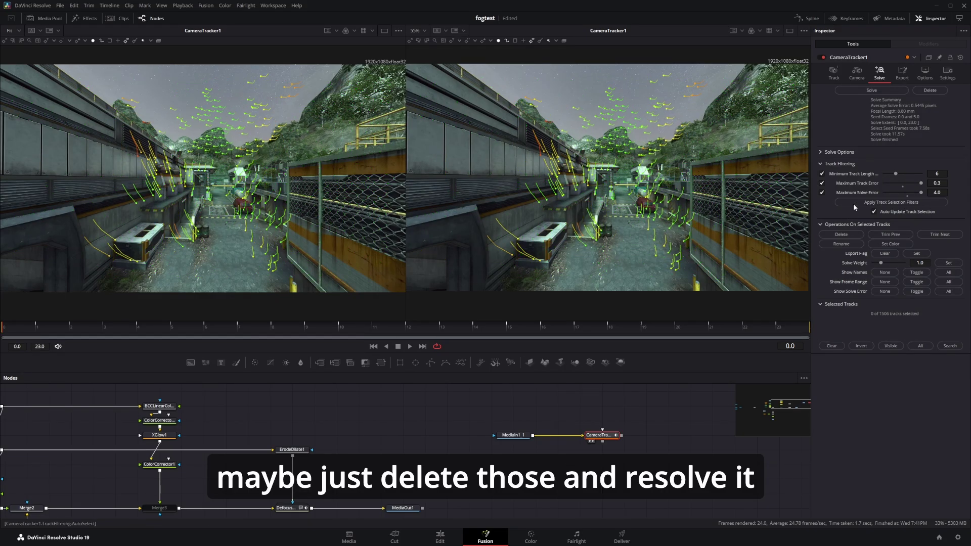
click(861, 90)
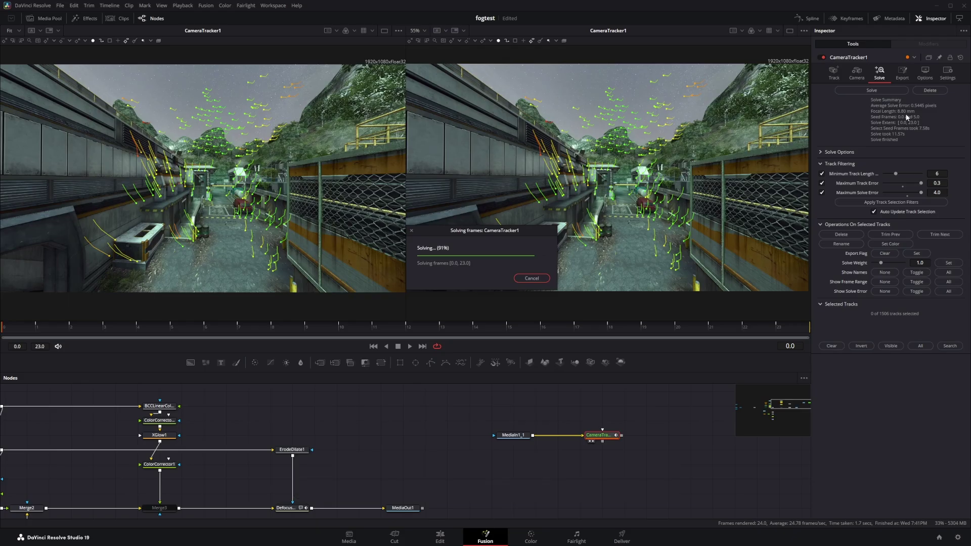
Export the solved camera scene and move the exported 3D nodes into the empty graph area beyond MediaOut1.
click(904, 74)
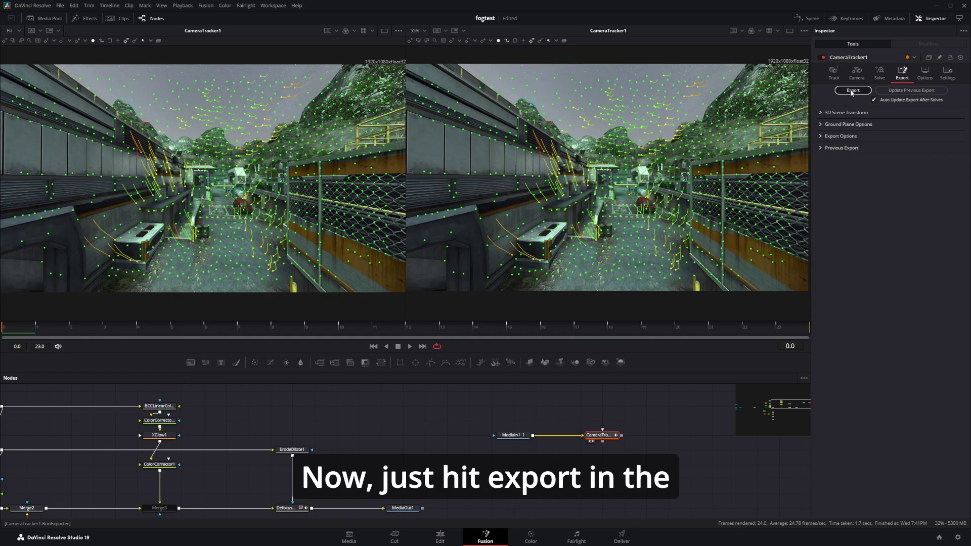
click(852, 91)
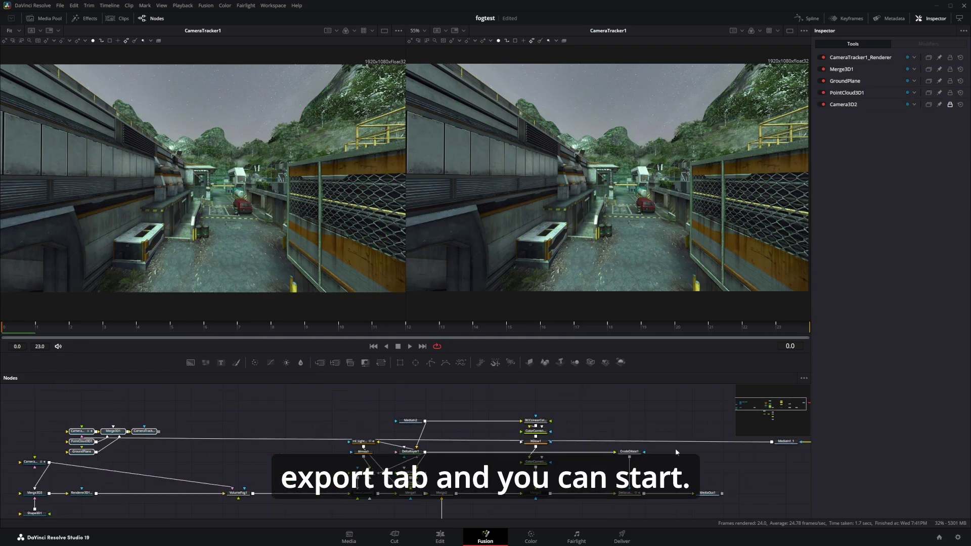
drag(113, 432, 770, 483)
drag(770, 483, 623, 436)
click(698, 464)
scroll(695, 428, up, 2)
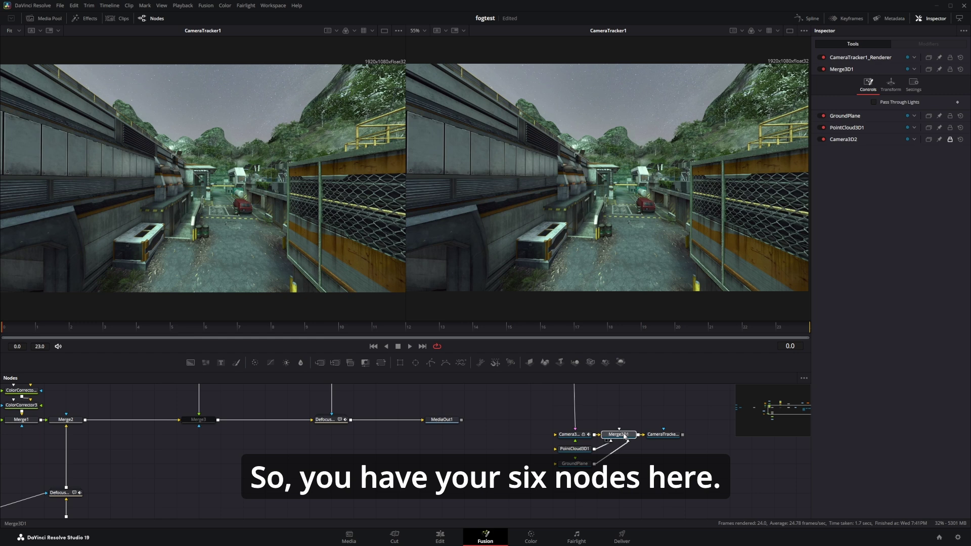
Show Merge3D1 in both viewers, with one looking through the exported Camera3D2 and the other in perspective.
click(624, 436)
key(1)
key(2)
right_click(425, 314)
click(443, 317)
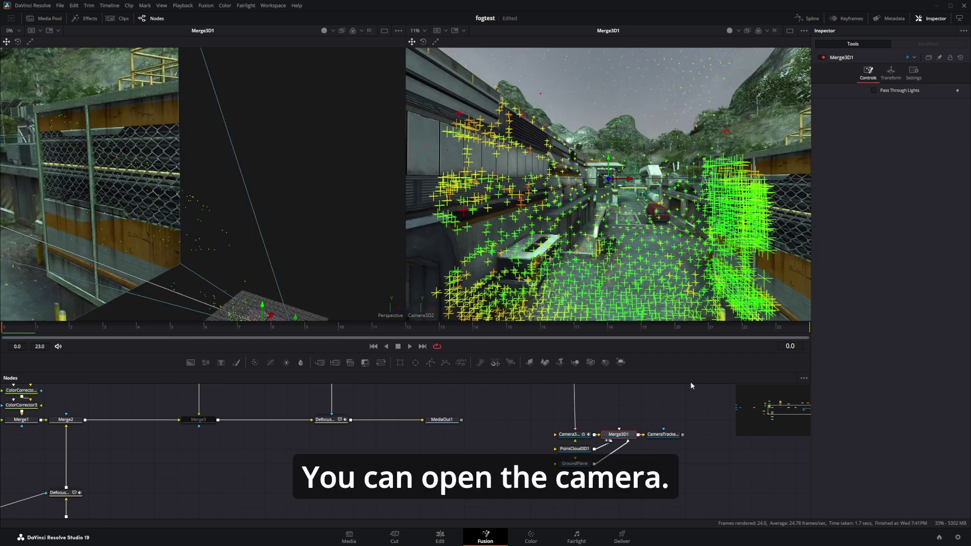
Delete the GroundPlane node, and disable PointCloud3D1 and disconnect it from Merge3D1.
click(577, 466)
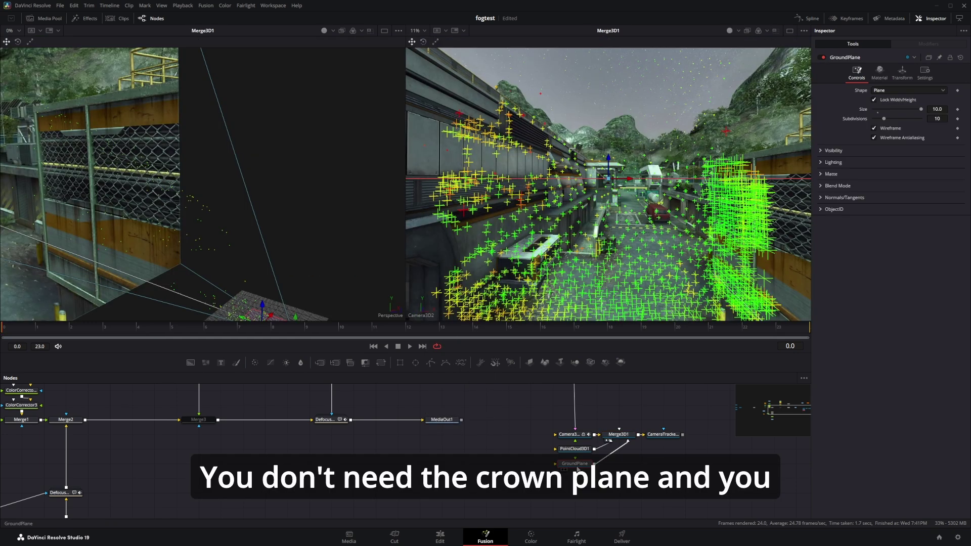
key(Delete)
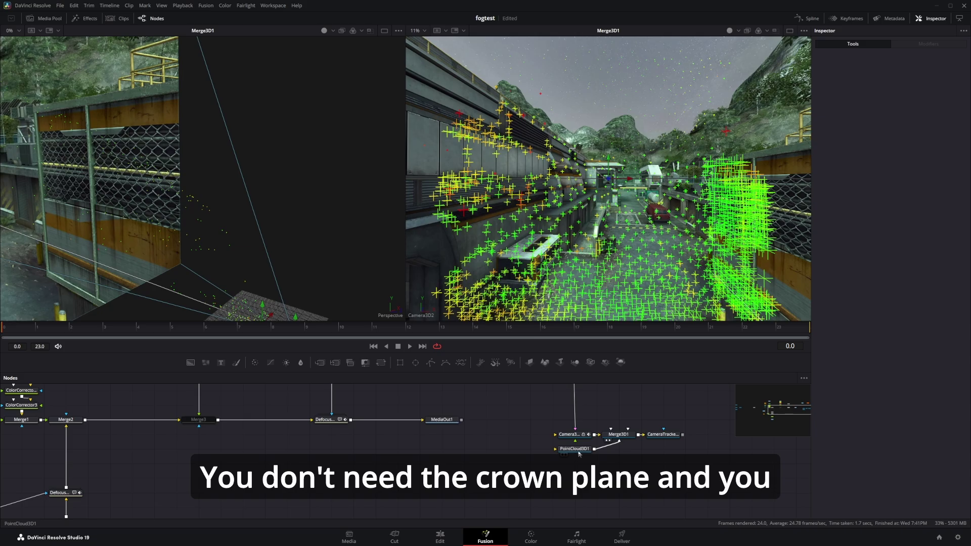
click(578, 450)
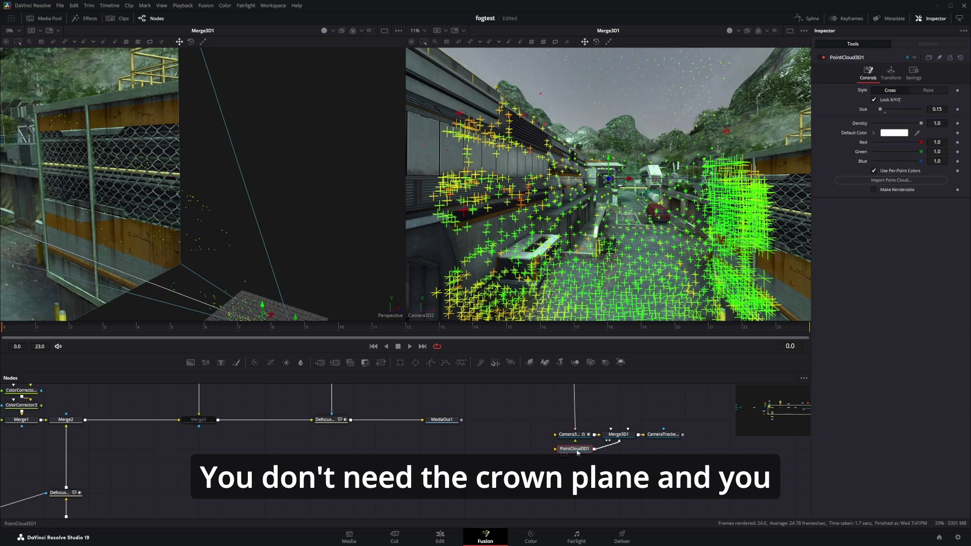
click(823, 58)
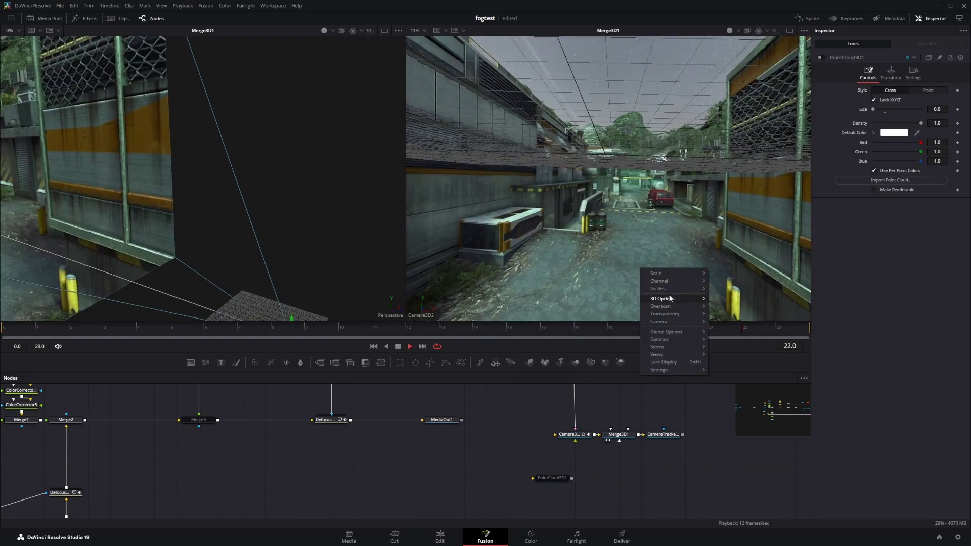
click(635, 421)
key(space)
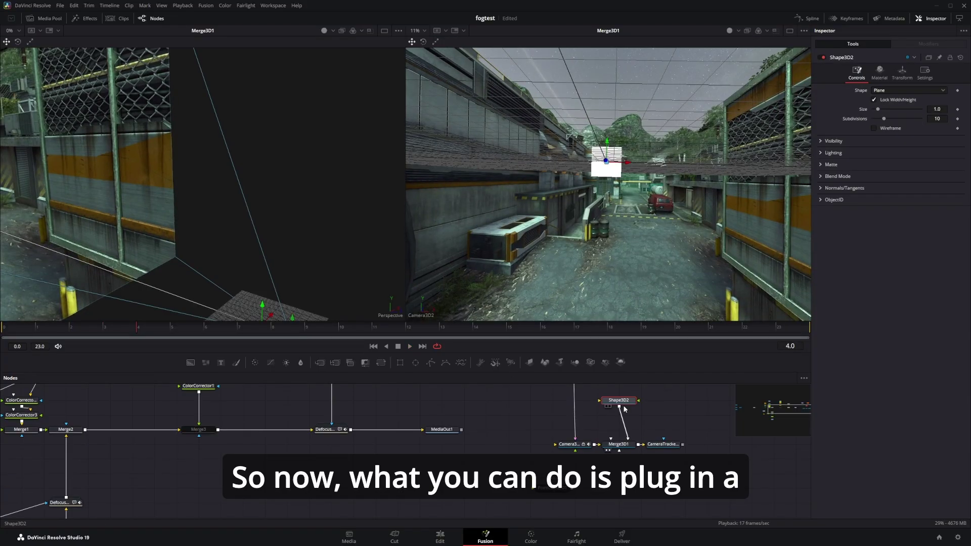
Set the Shape3D connected to Merge3D1 to a sphere of radius 20 and play the shot to check that it surrounds the camera.
drag(623, 401, 624, 416)
click(881, 91)
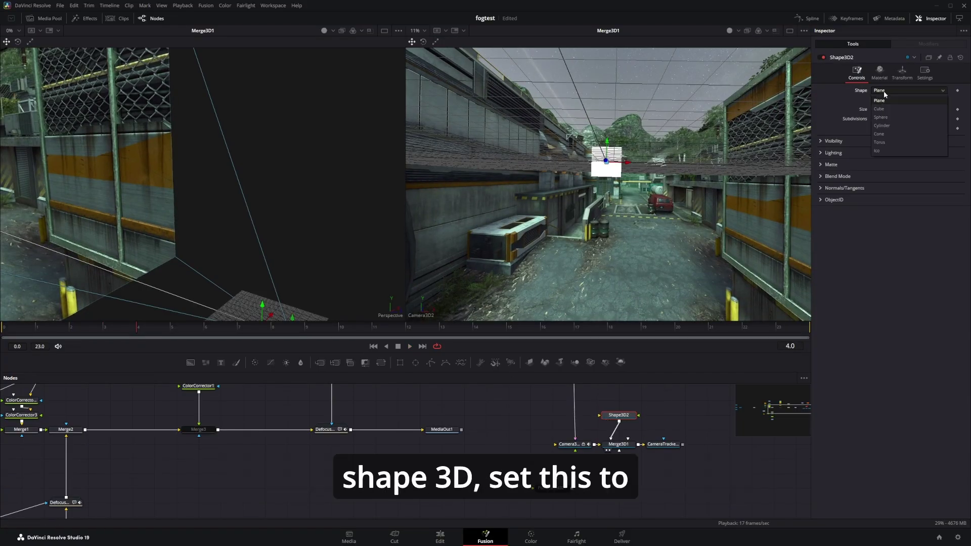
click(881, 118)
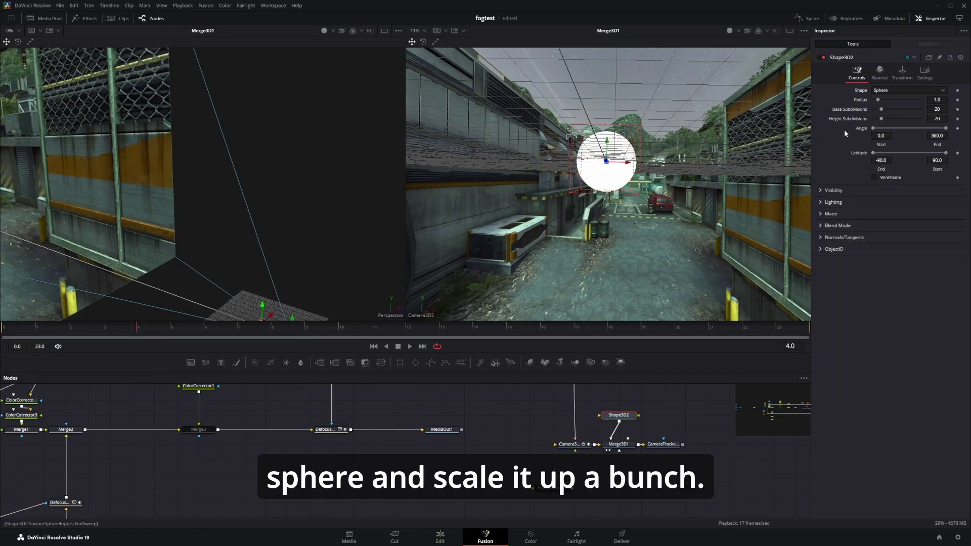
drag(882, 99, 968, 101)
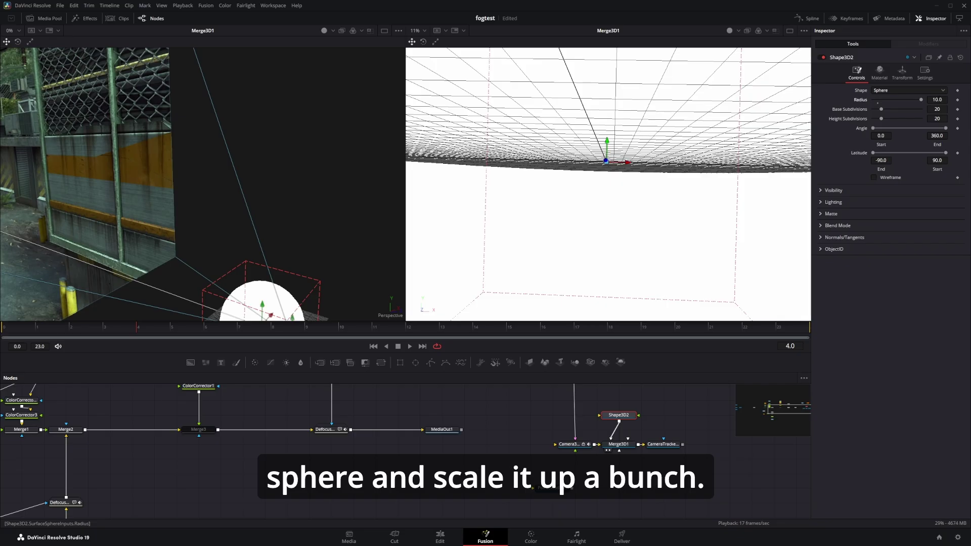
text(20)
key(Return)
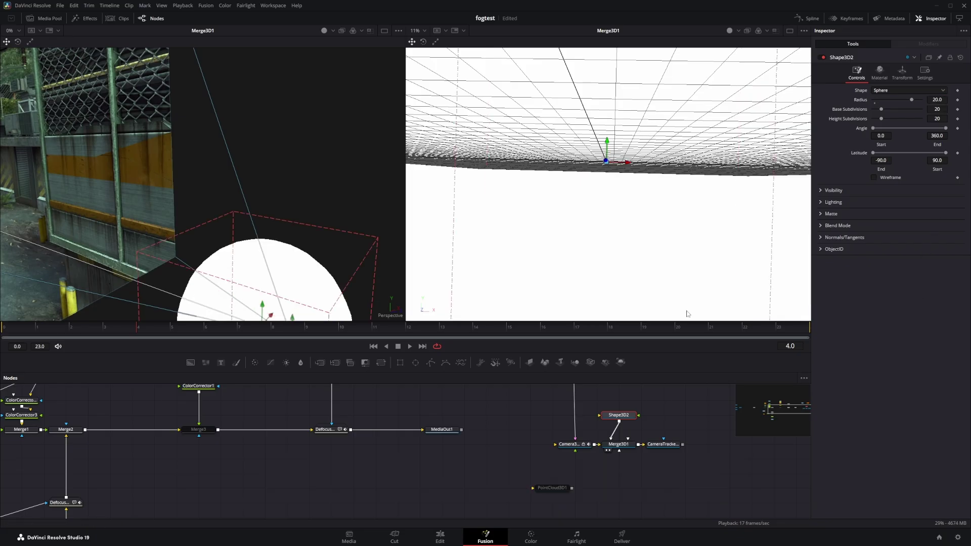
scroll(265, 289, down, 3)
drag(265, 289, 344, 298)
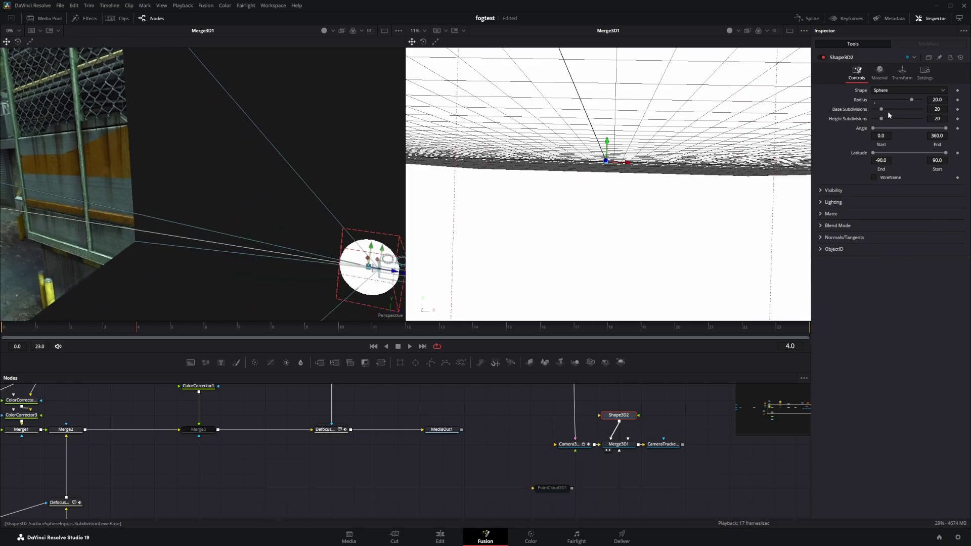
click(683, 431)
key(space)
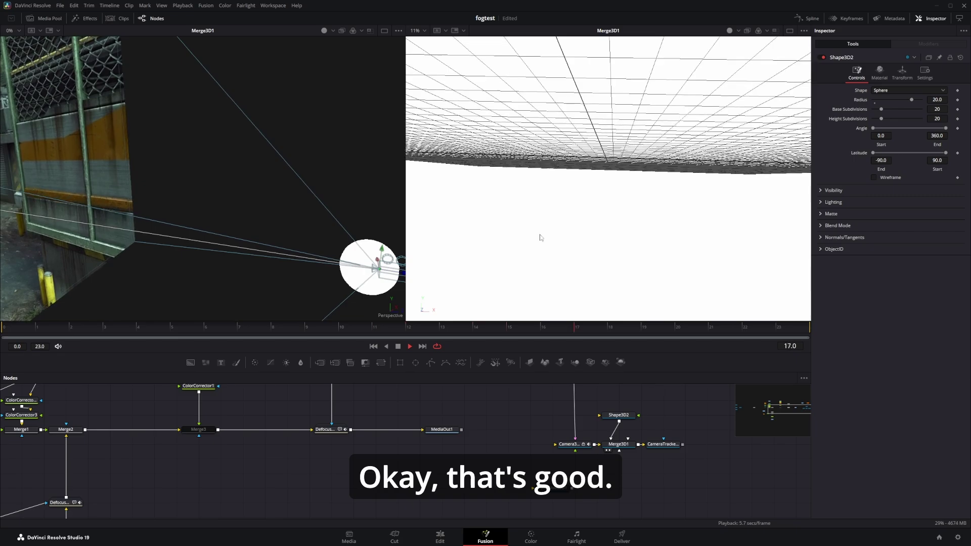
key(space)
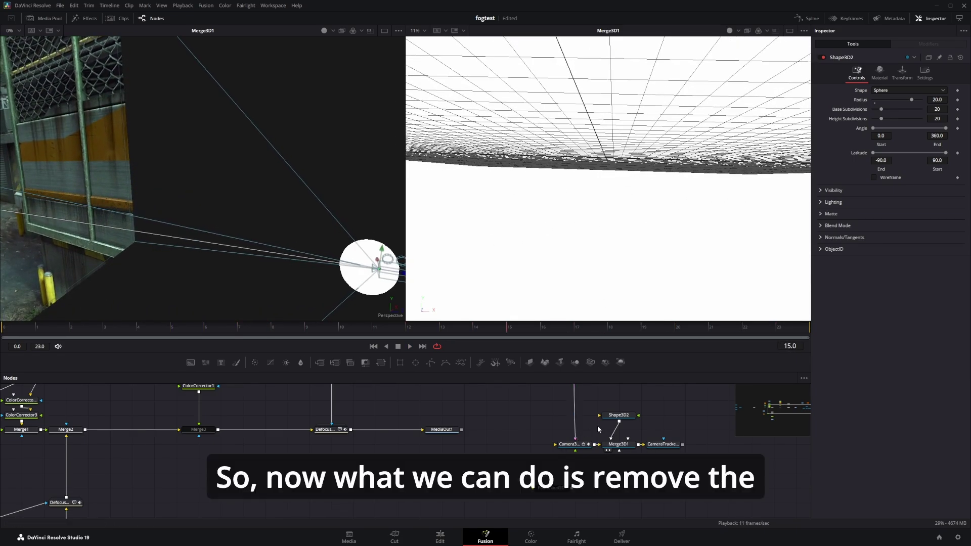
Disconnect the background image from the exported camera and show the CameraTracker1_Renderer output in both viewers.
drag(577, 439, 557, 433)
click(659, 465)
key(1)
key(2)
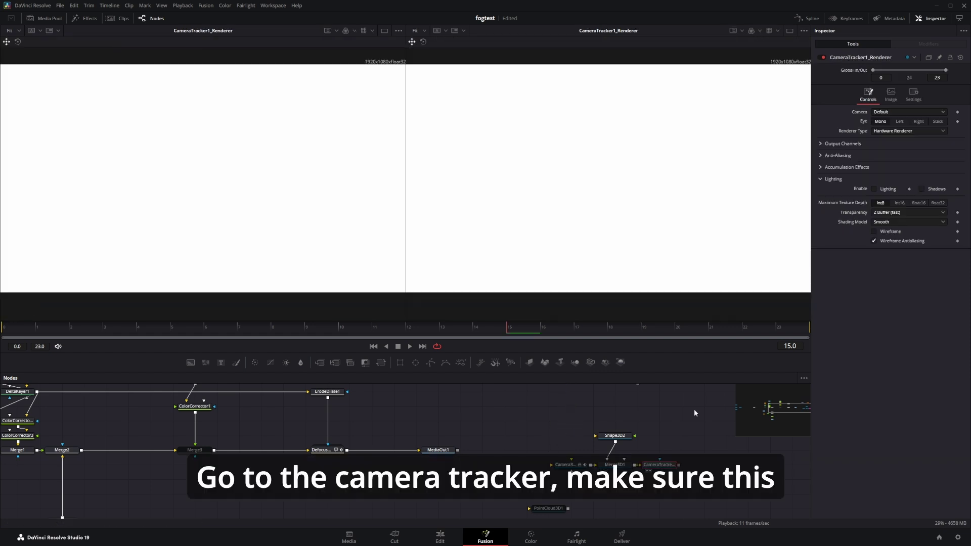
Keep the renderer on Hardware Renderer and switch its output channels from RGBA to World Position only.
click(889, 131)
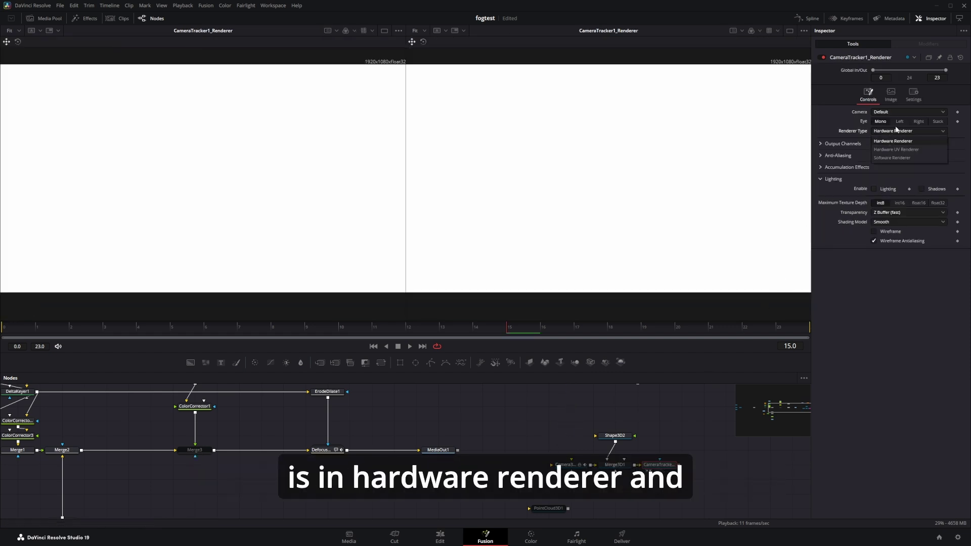
click(893, 138)
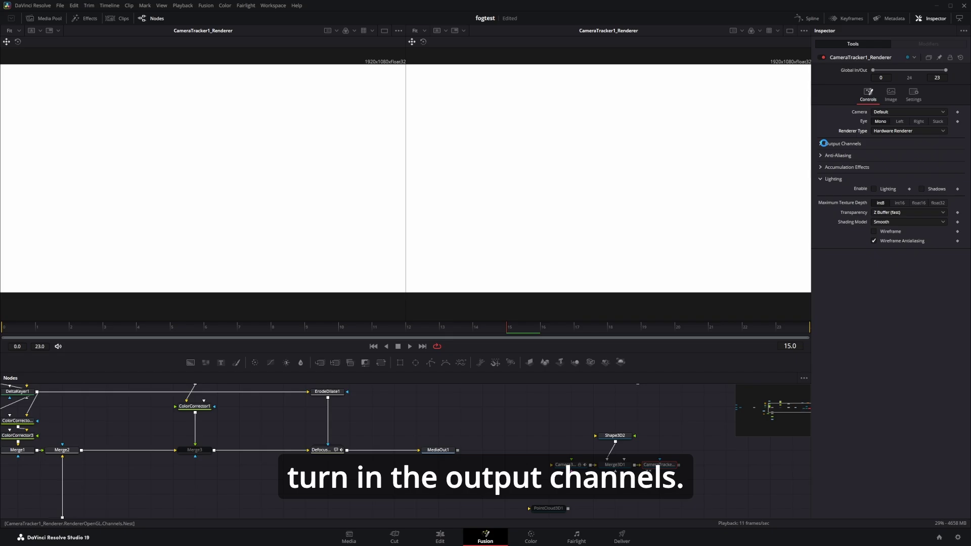
click(821, 145)
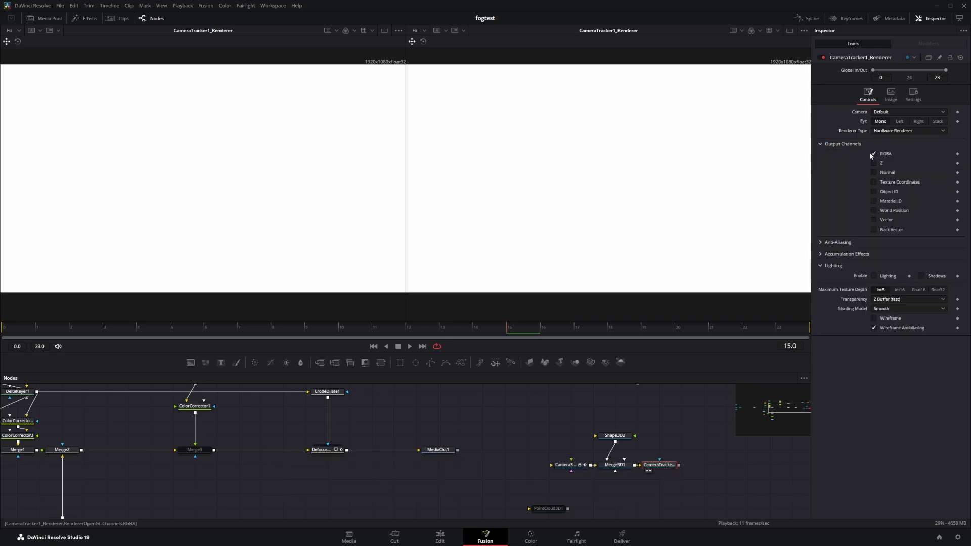
click(873, 155)
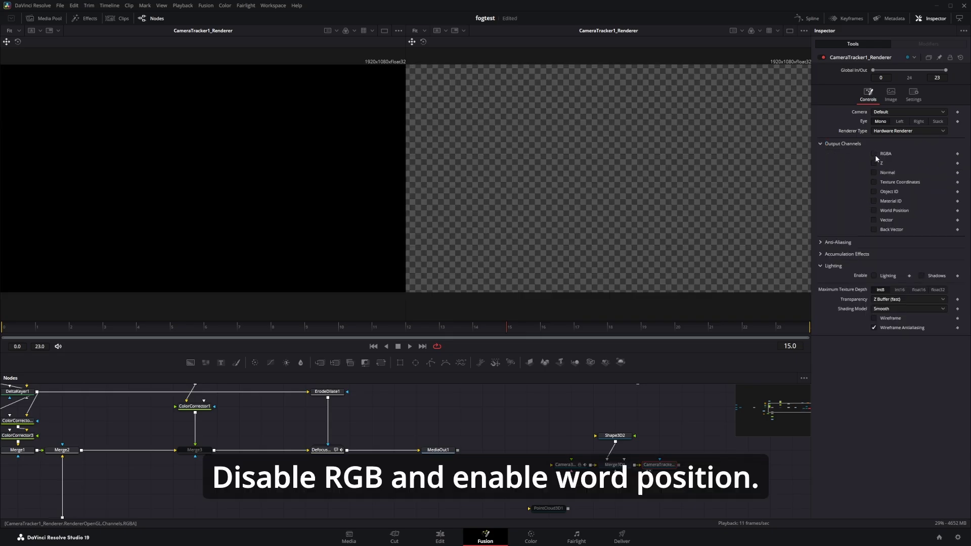
click(873, 211)
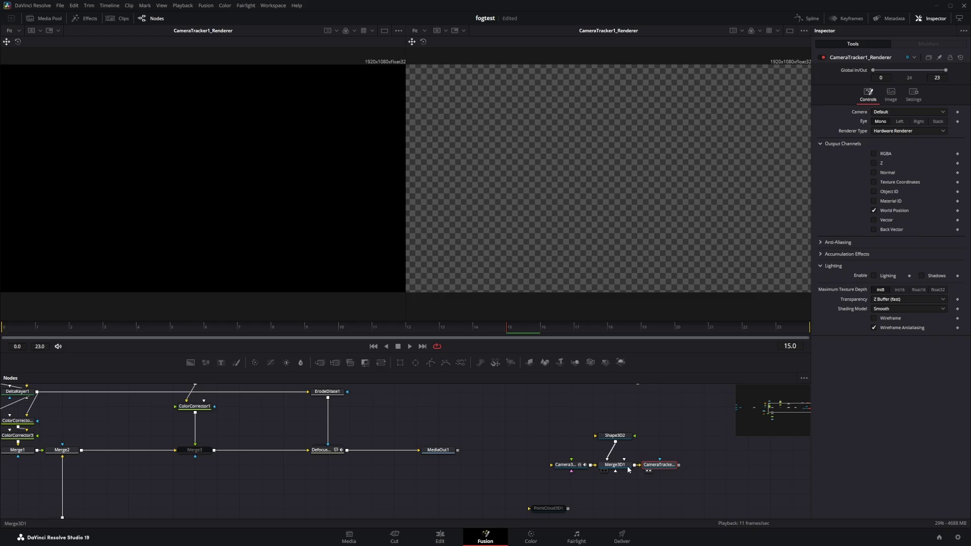
drag(688, 471, 583, 425)
scroll(634, 215, down, 3)
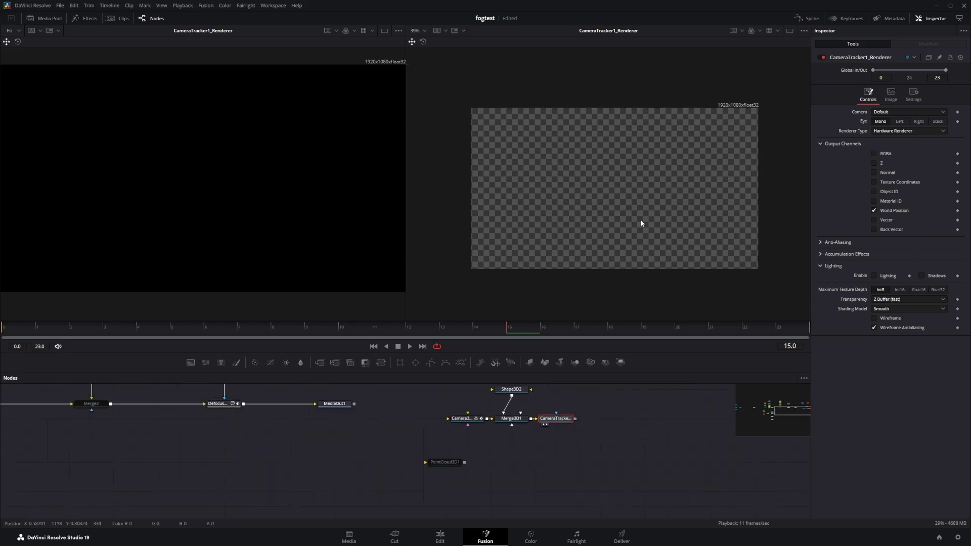
Preview the World Position pass with a Channel Booleans node mapping X, Y and Z Position FG to red, green and blue.
scroll(641, 219, up, 3)
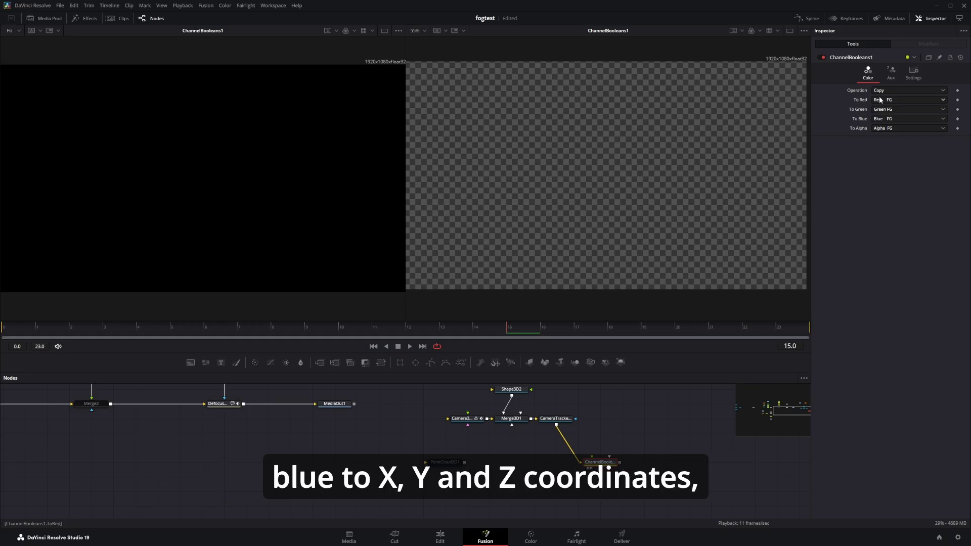
click(879, 102)
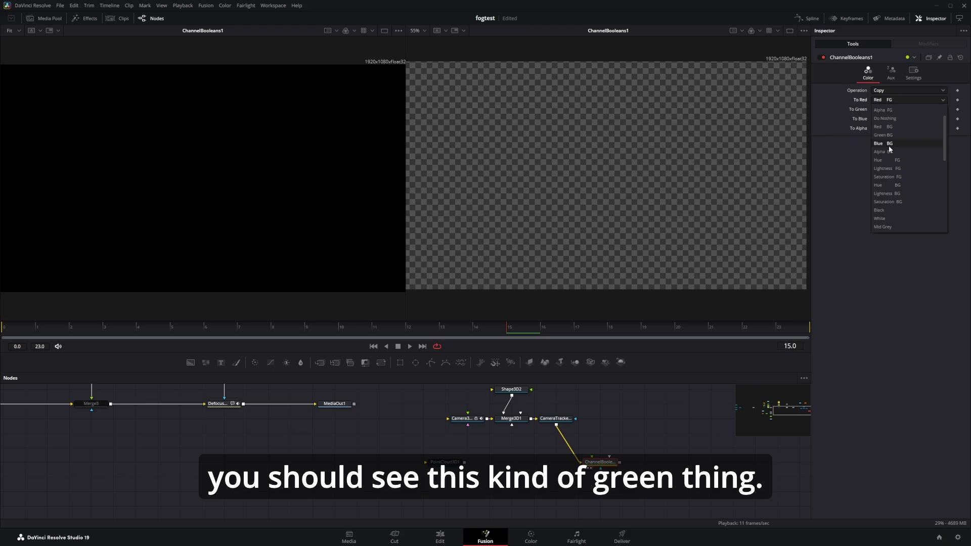
scroll(890, 155, down, 6)
scroll(895, 188, up, 1)
scroll(901, 210, down, 5)
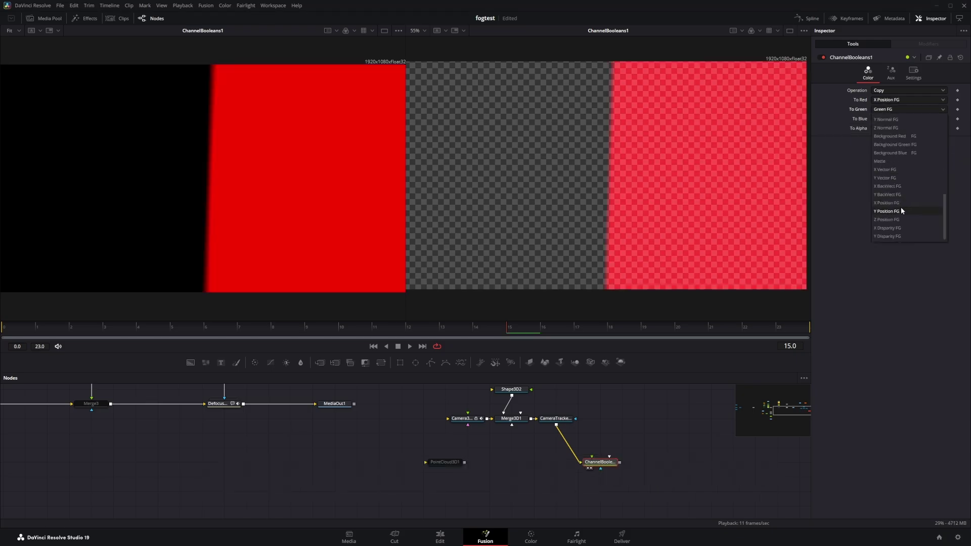
click(901, 208)
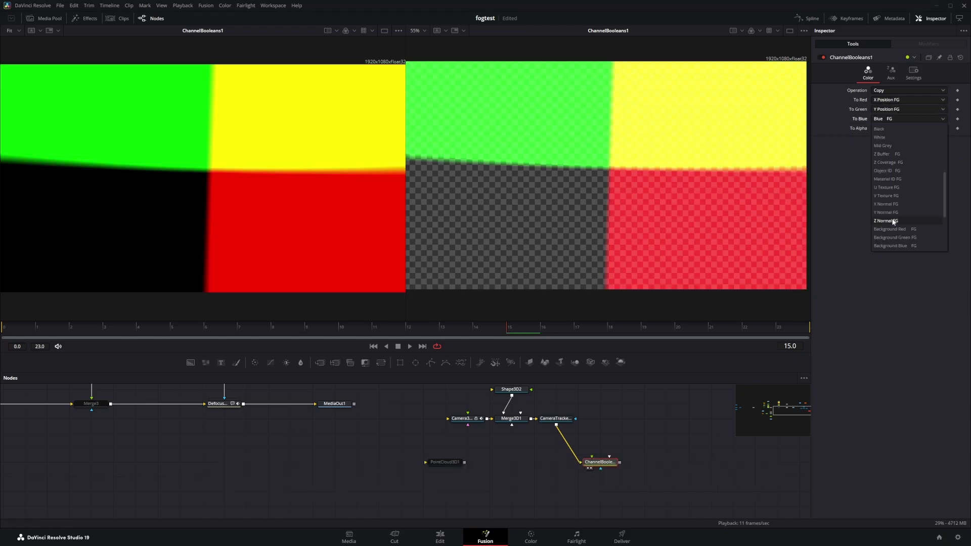
scroll(893, 221, down, 3)
click(895, 228)
Play and scrub the shot to check the position colors, and delete the ChannelBooleans1 node.
key(space)
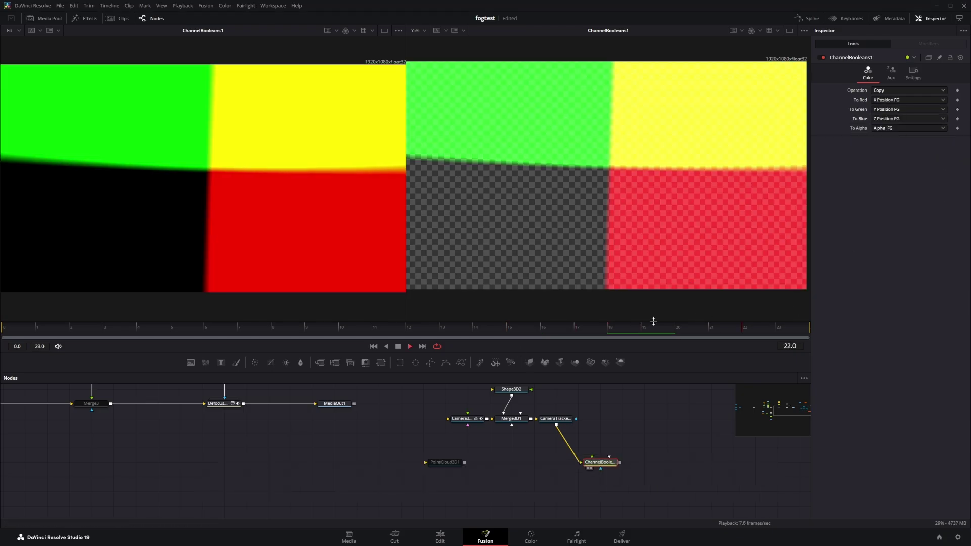
click(607, 337)
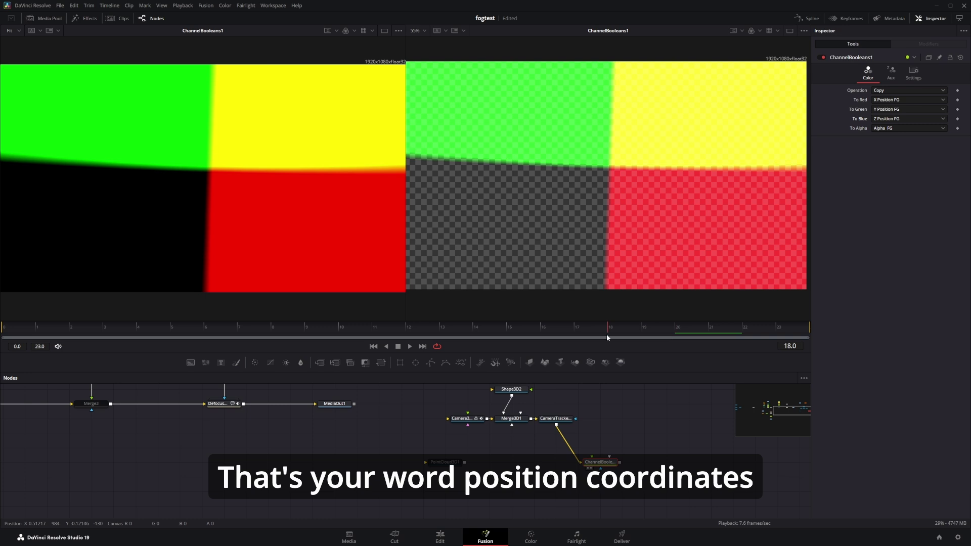
key(Home)
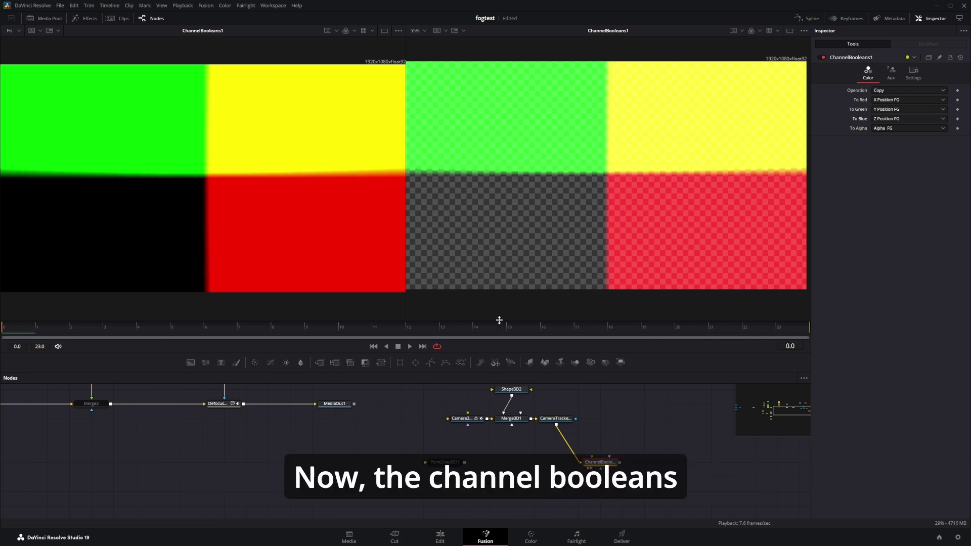
drag(12, 329, 593, 444)
drag(527, 493, 700, 445)
key(Delete)
Add a Volume Fog node after CameraTracker1_Renderer, connect the exported camera to it and show its output in both viewers.
key(shift+space)
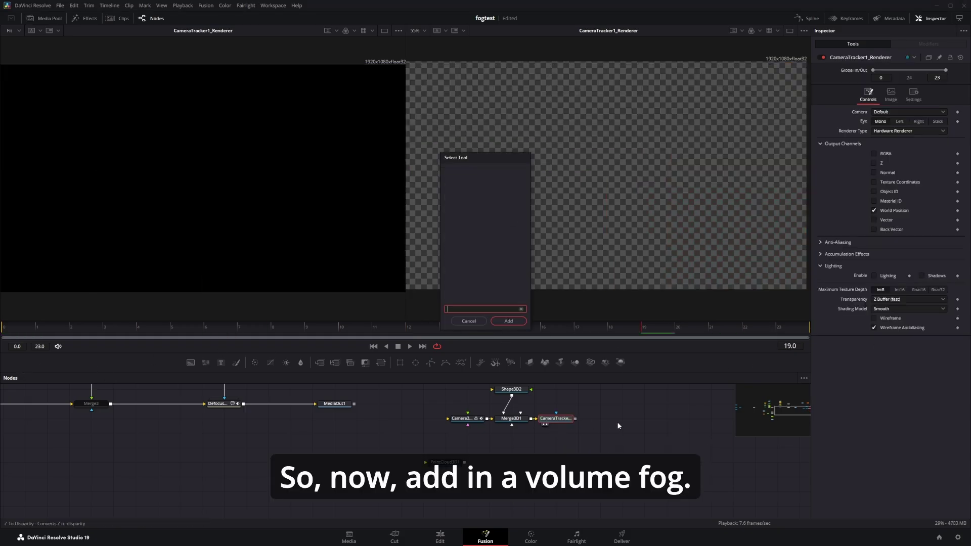
text(volu)
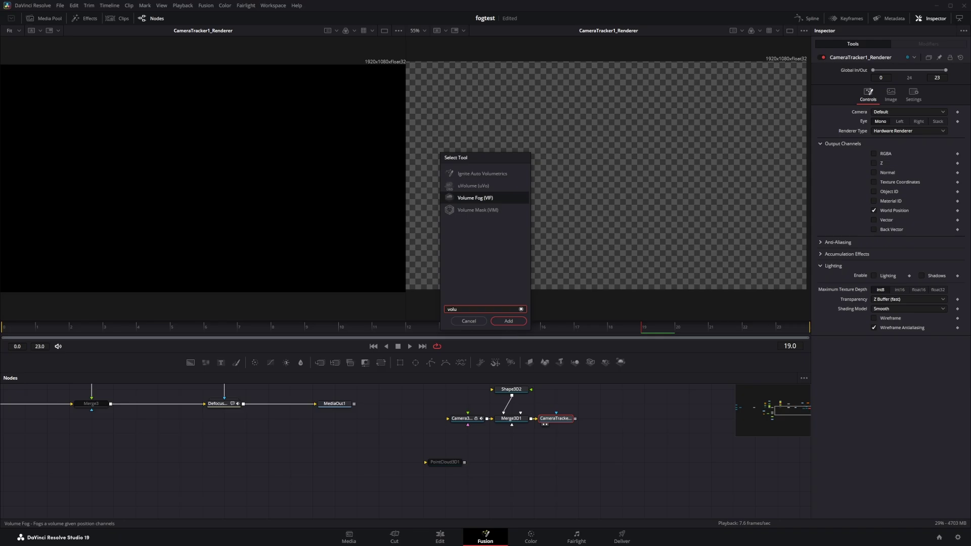
key(Return)
drag(436, 460, 628, 462)
click(627, 456)
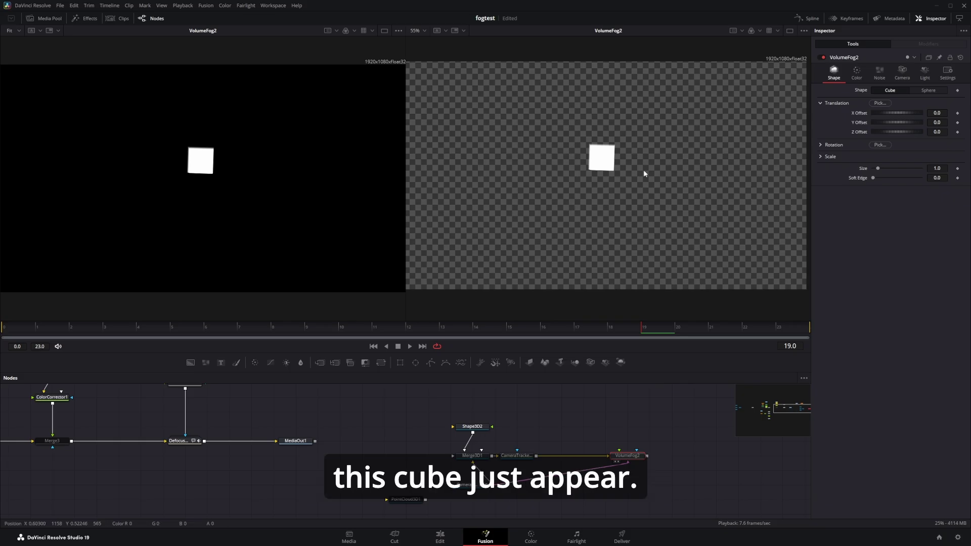
Merge the VolumeFog2 output over the original clip with a new Merge node and show it in both viewers.
drag(639, 420, 621, 393)
drag(382, 429, 772, 436)
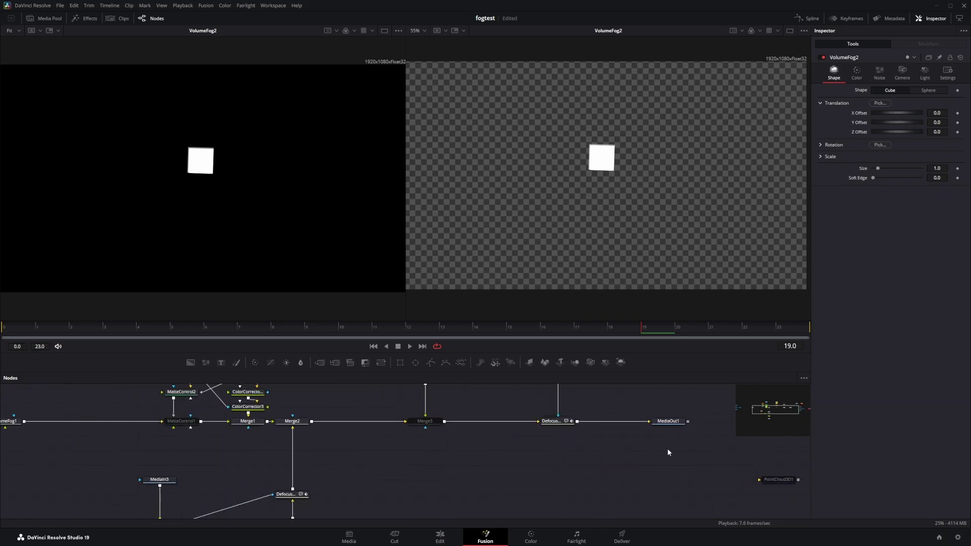
scroll(657, 448, down, 3)
drag(708, 417, 591, 502)
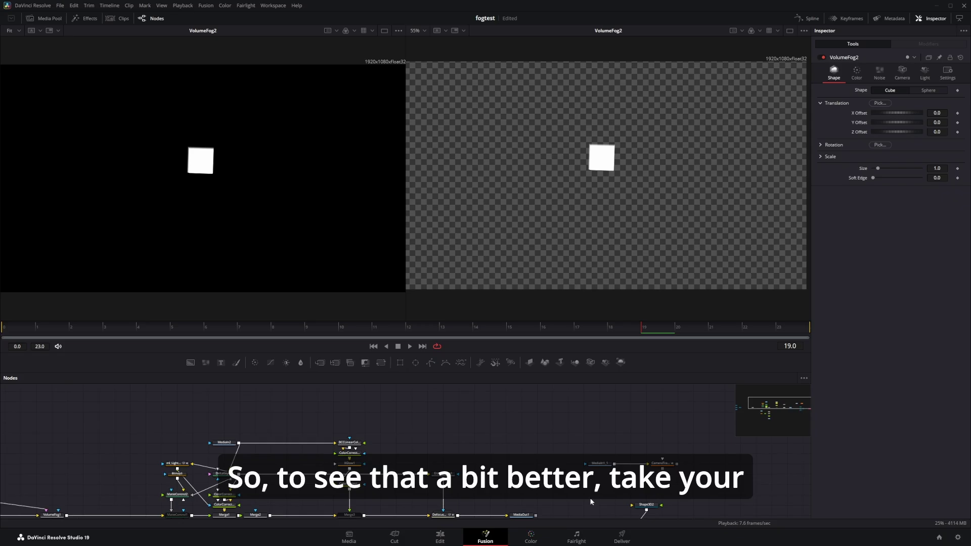
drag(608, 465, 657, 438)
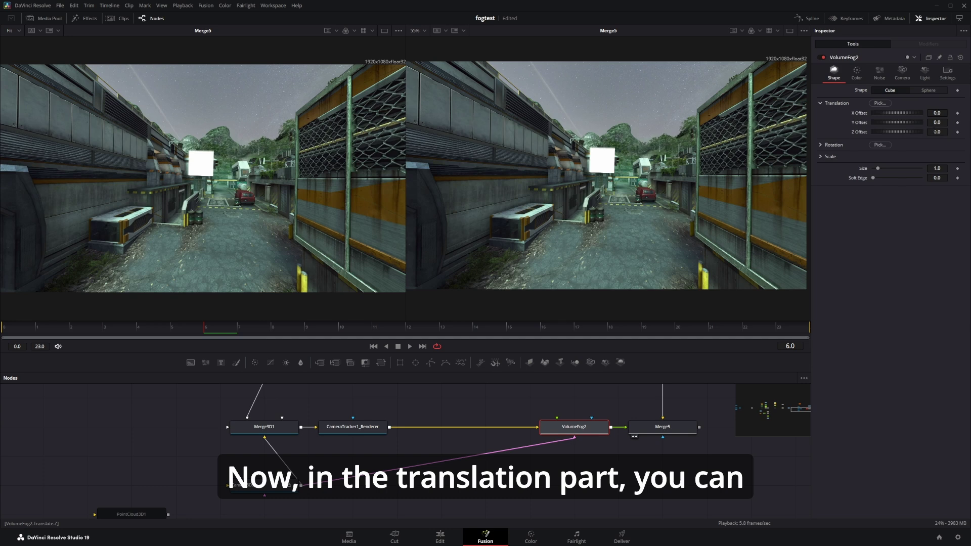
Shape VolumeFog2 as a sphere with size 15, soft edge 1.0 and offsets X 0.11, Y -0.44, Z 2.38.
drag(898, 132, 888, 113)
drag(878, 168, 941, 171)
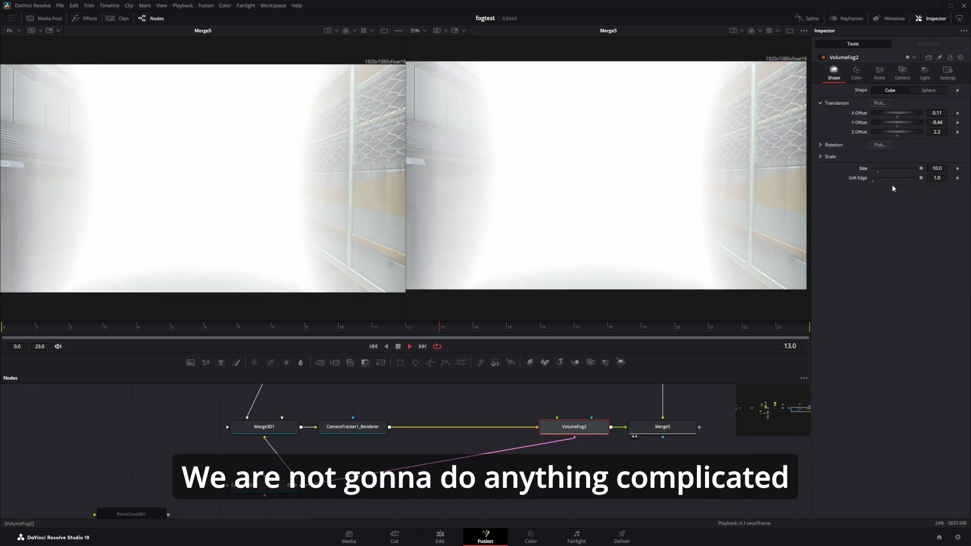
mouse_move(938, 132)
mouse_down()
mouse_move(956, 132)
mouse_move(939, 132)
mouse_up()
click(931, 93)
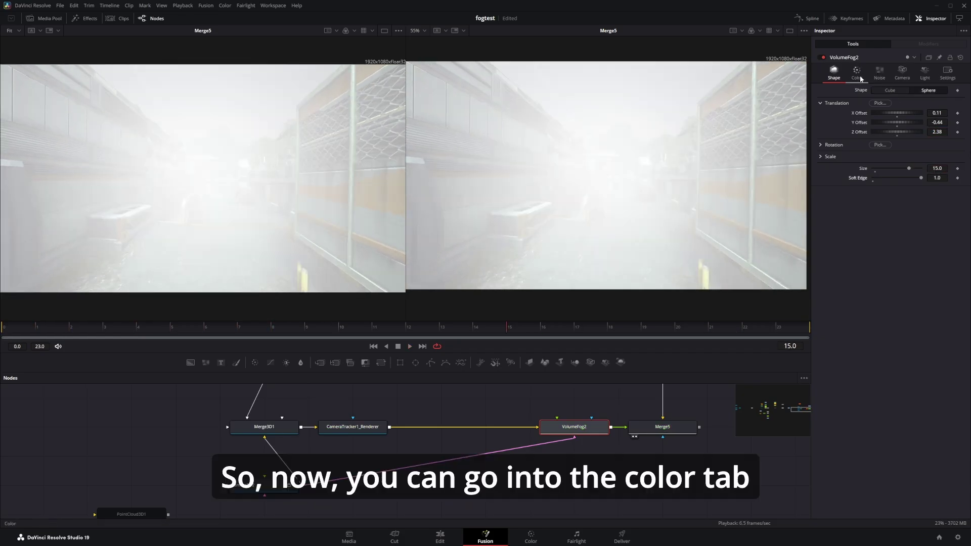
Give the VolumeFog2 fog a light blue color, #c5edff.
click(858, 77)
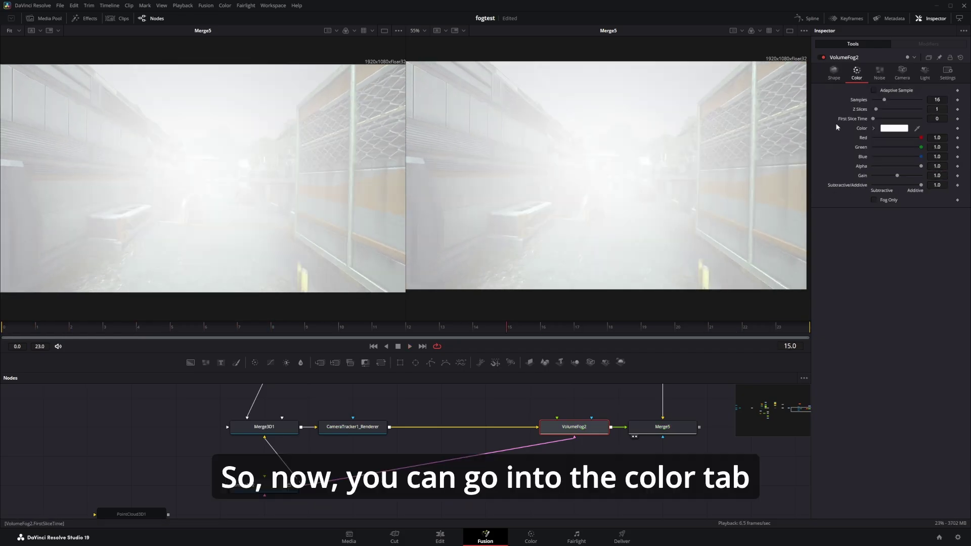
click(891, 130)
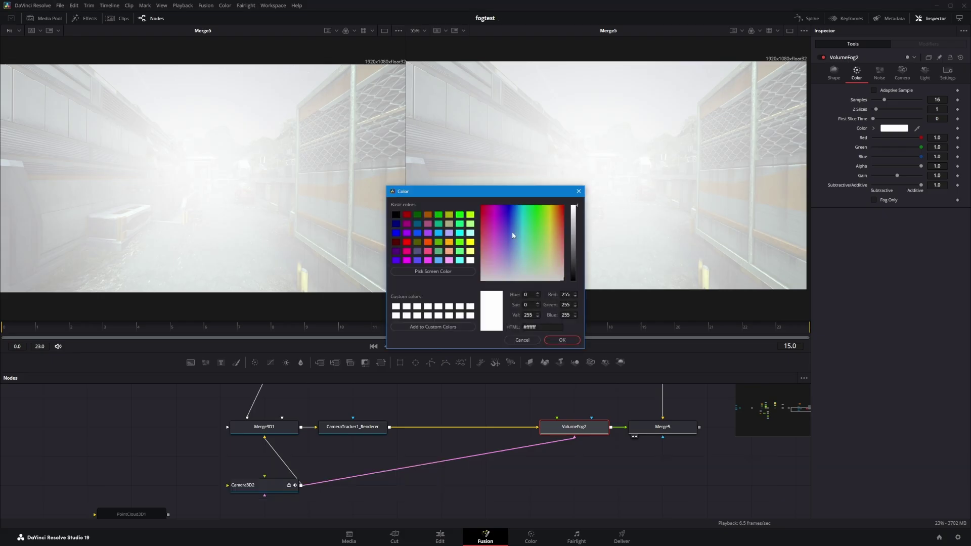
drag(512, 233, 518, 263)
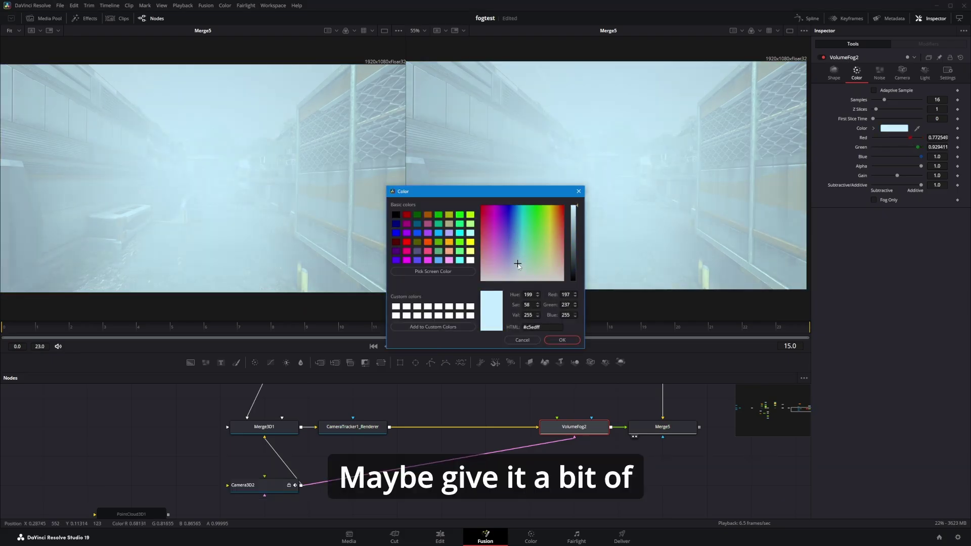
click(562, 340)
Set the VolumeFog2 noise to detail 10, gain 2.5 and brightness 0.06, and show the fog alone in one viewer.
click(880, 74)
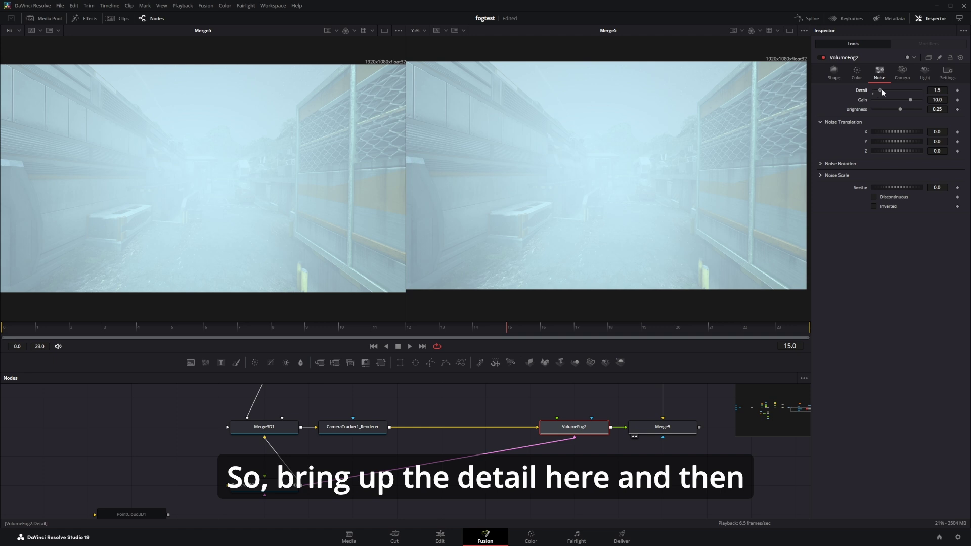
drag(882, 91, 900, 100)
key(1)
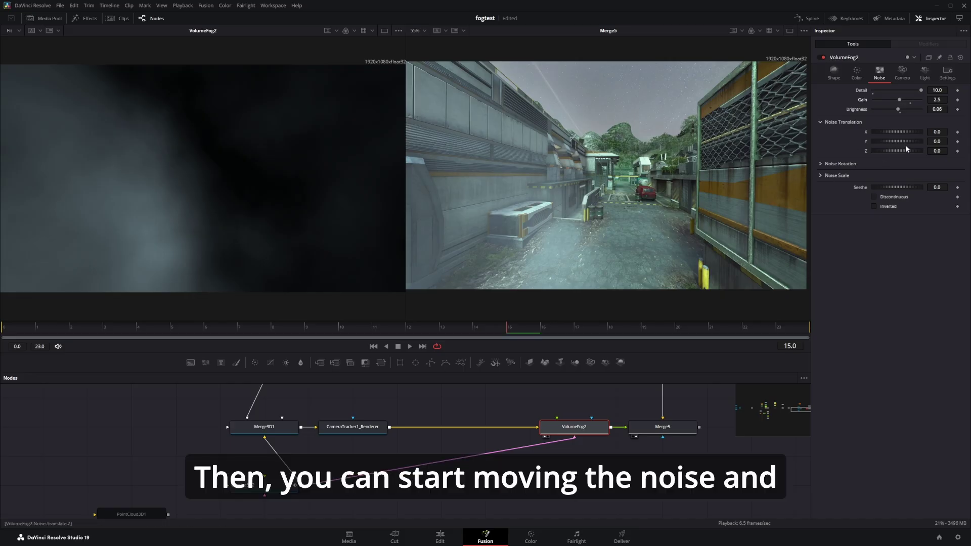
Refine the fog noise with X translation 1.38, scale 0.299, gain 7.3 and brightness -0.22.
drag(897, 132, 911, 132)
click(821, 175)
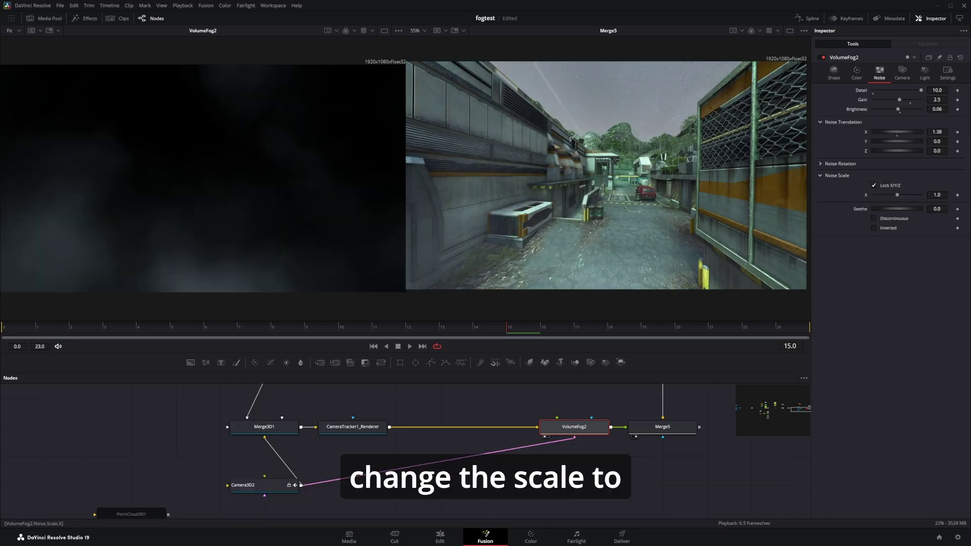
drag(893, 195, 883, 196)
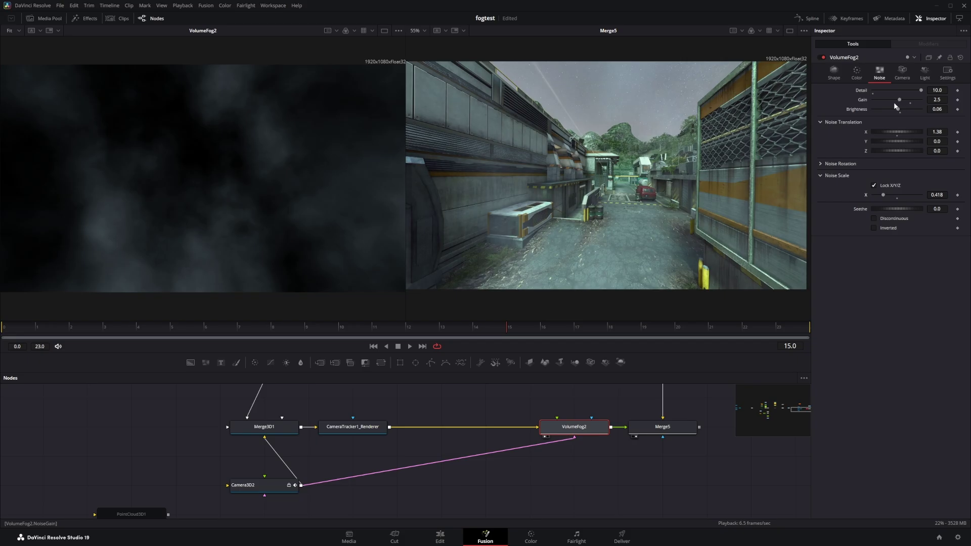
drag(900, 100, 903, 100)
drag(883, 195, 881, 195)
key(space)
drag(898, 109, 896, 110)
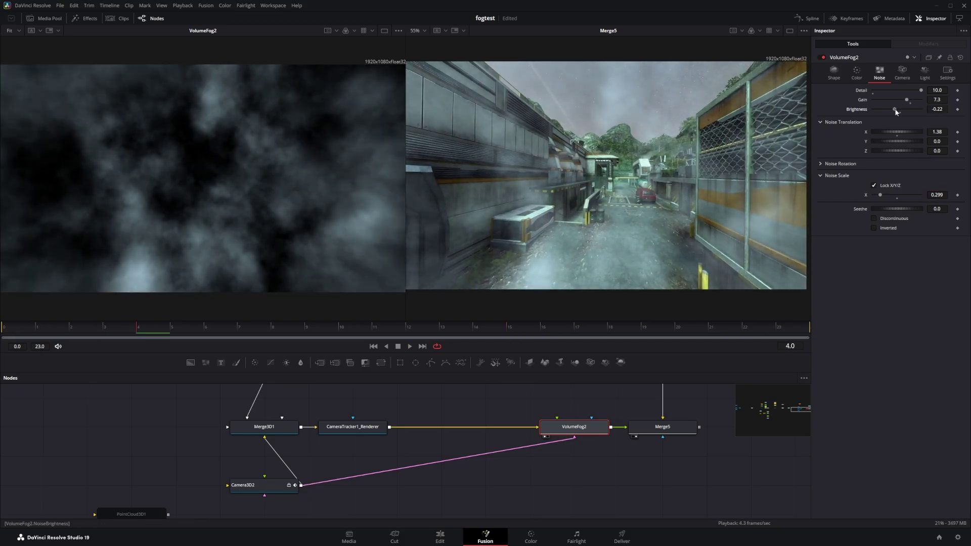
Select Merge5 and play the shot to check the volume fog over the clip.
click(662, 427)
key(space)
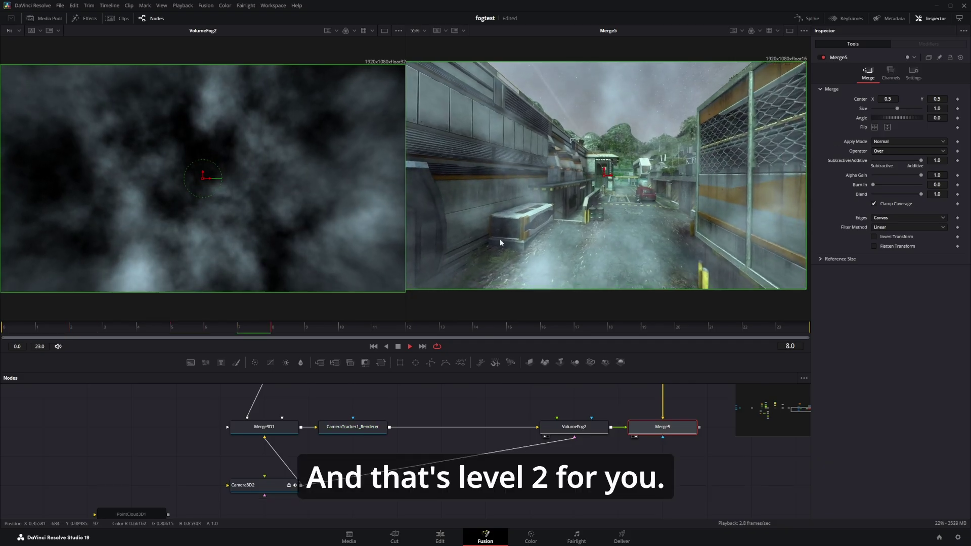
key(space)
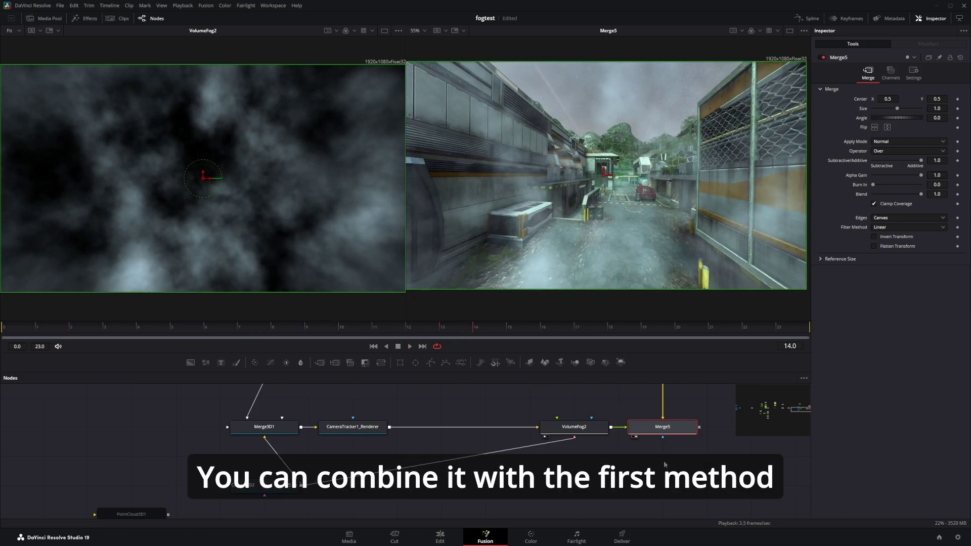
Examine the depth-based composite's node tree, viewing the DefocusGamma_2 result and the ColorCorrector1 glow layer.
drag(687, 430, 600, 444)
scroll(601, 443, down, 2)
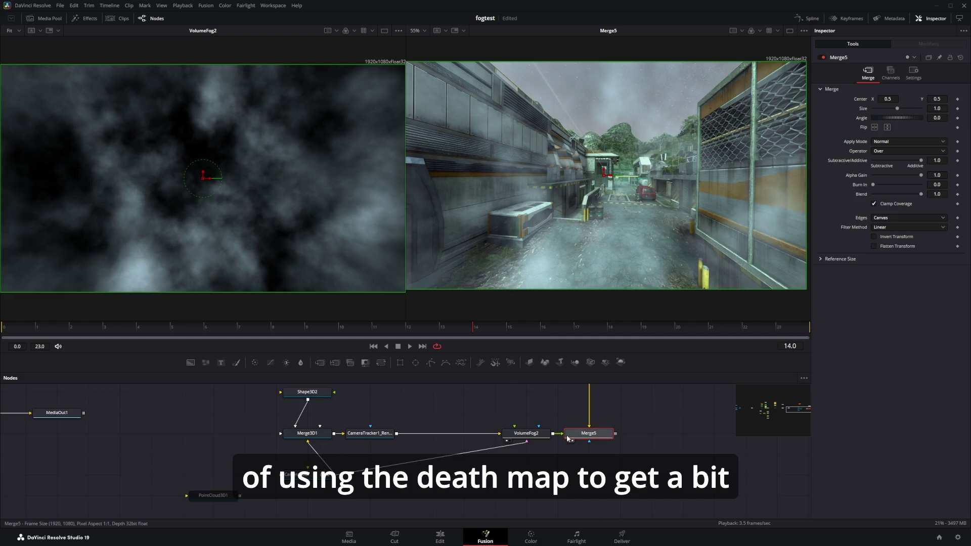
drag(207, 451, 629, 433)
drag(99, 426, 592, 441)
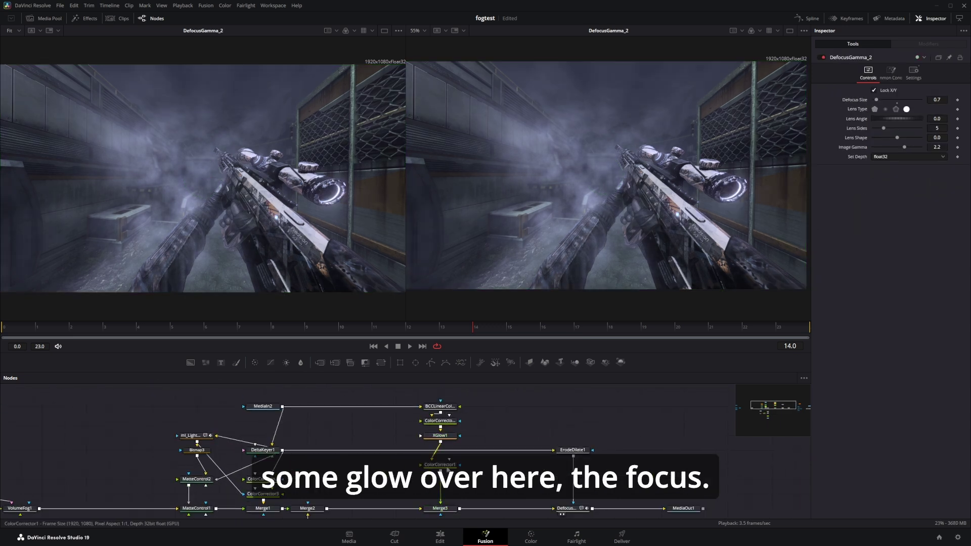
click(447, 467)
key(1)
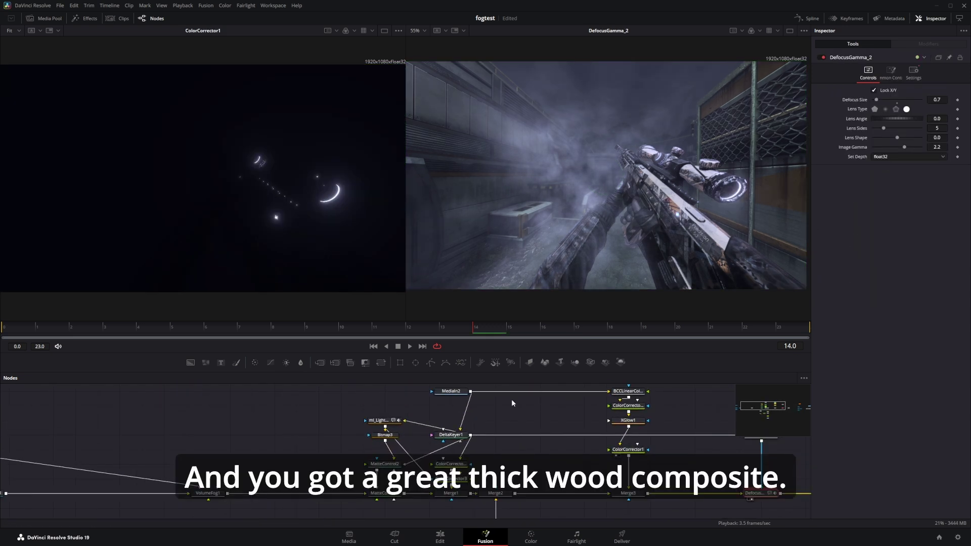
scroll(651, 250, down, 1)
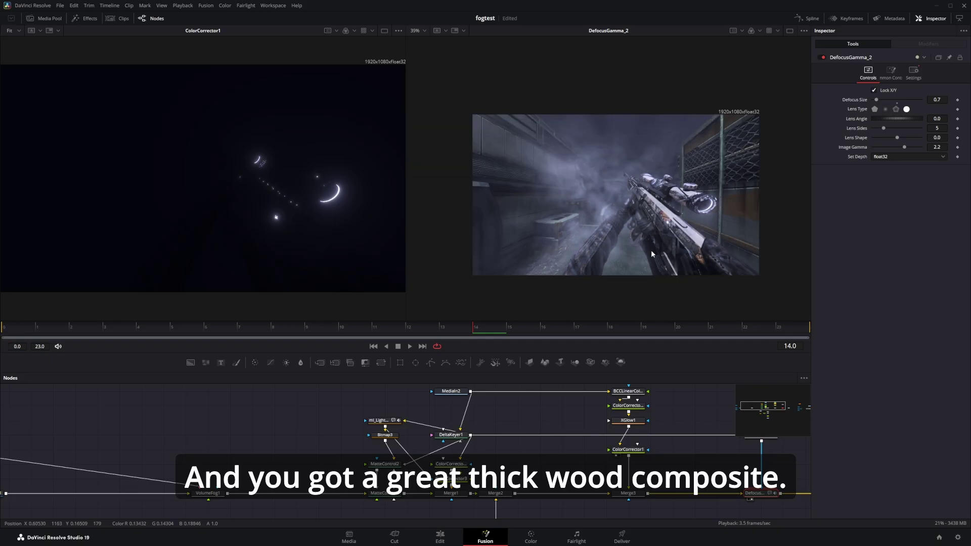
scroll(652, 253, up, 1)
drag(700, 439, 499, 453)
drag(729, 470, 531, 410)
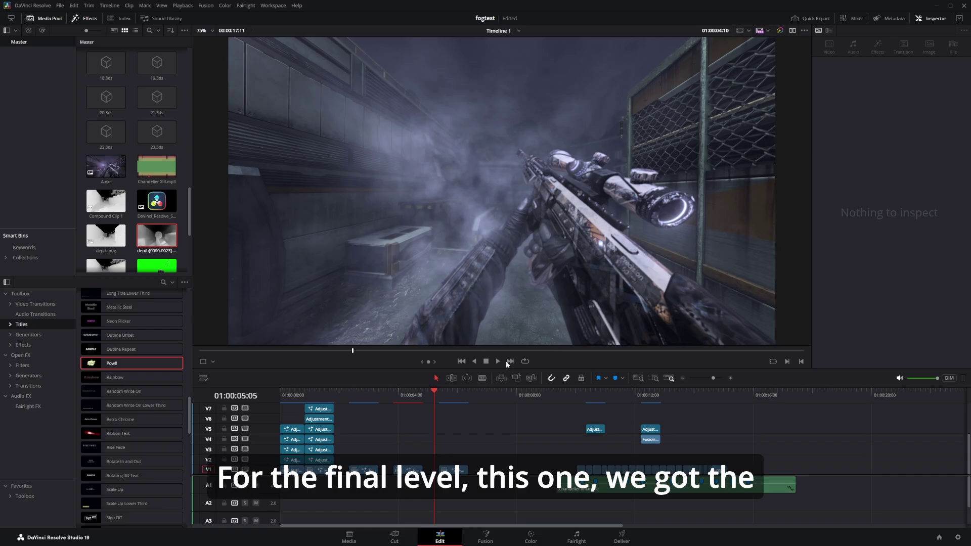
Play the purple volume-fog clip on the Edit page's timeline and open its Fusion composition to examine the node tree.
drag(496, 372, 461, 392)
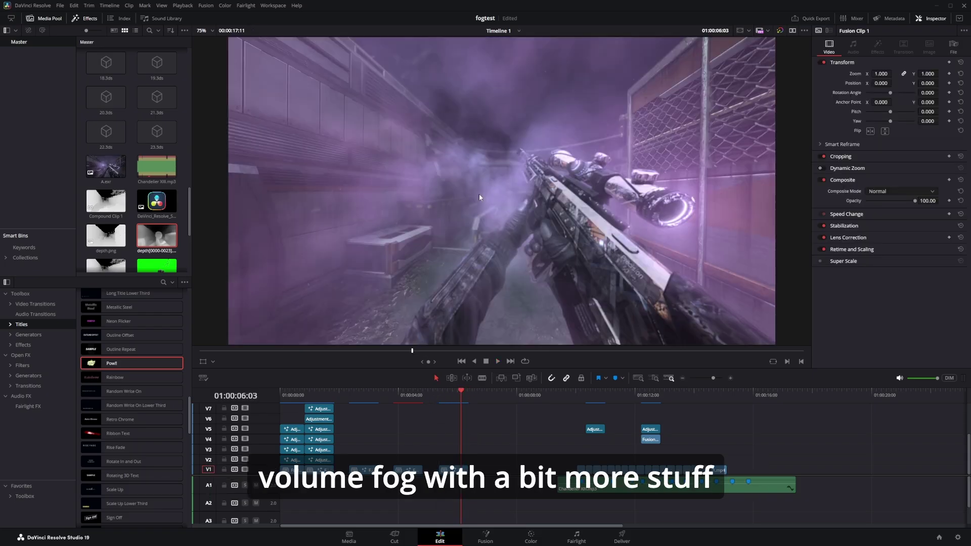
click(440, 398)
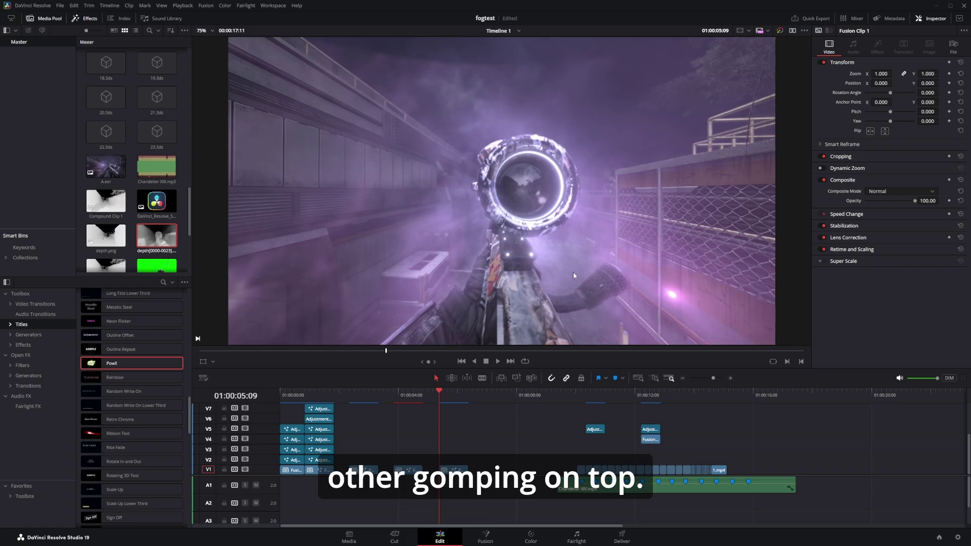
key(space)
click(441, 397)
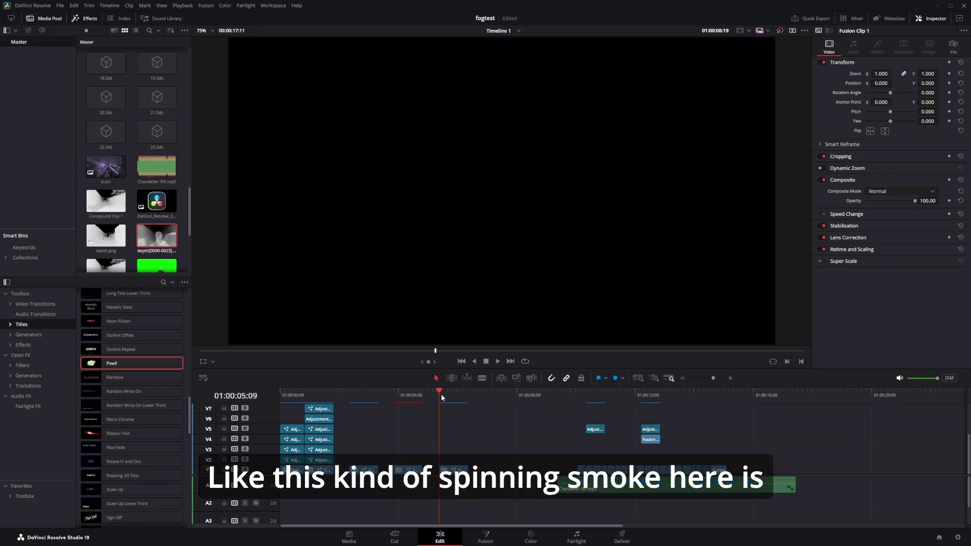
key(space)
key(space)
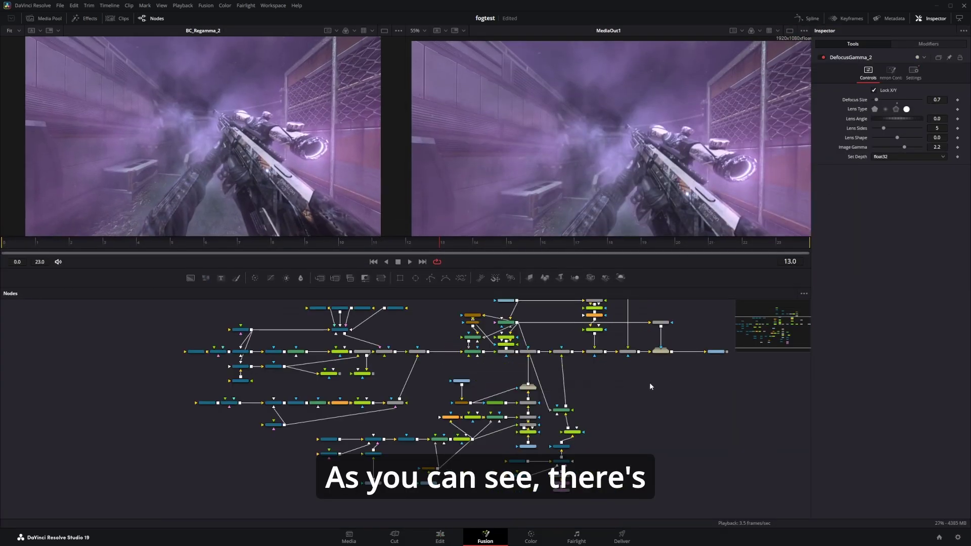
scroll(651, 386, up, 5)
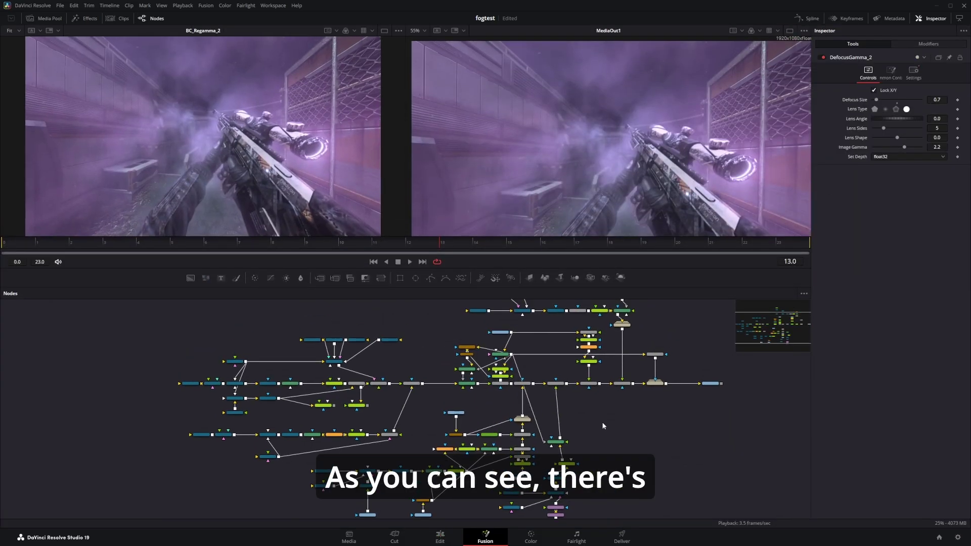
Group the particle branch from MatteControl4 down to pEmitter1, with its camera and point cloud, and detach it from the main node tree.
drag(595, 421, 610, 358)
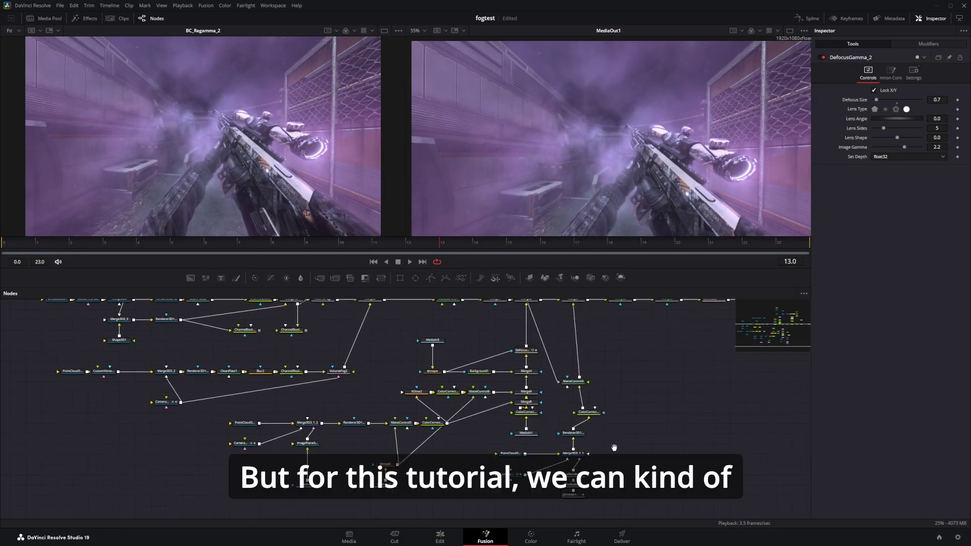
drag(614, 449, 628, 424)
drag(583, 377, 507, 372)
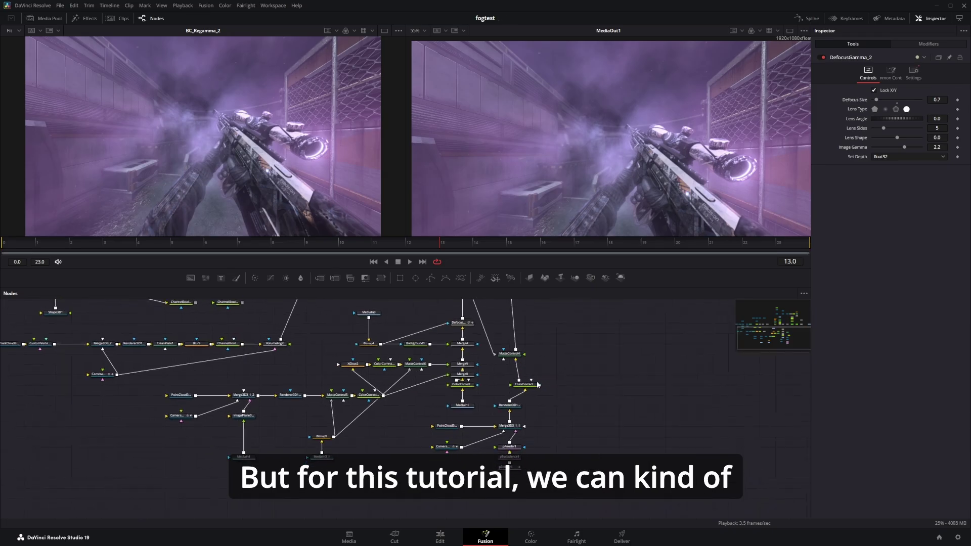
drag(454, 426, 455, 425)
drag(445, 426, 557, 432)
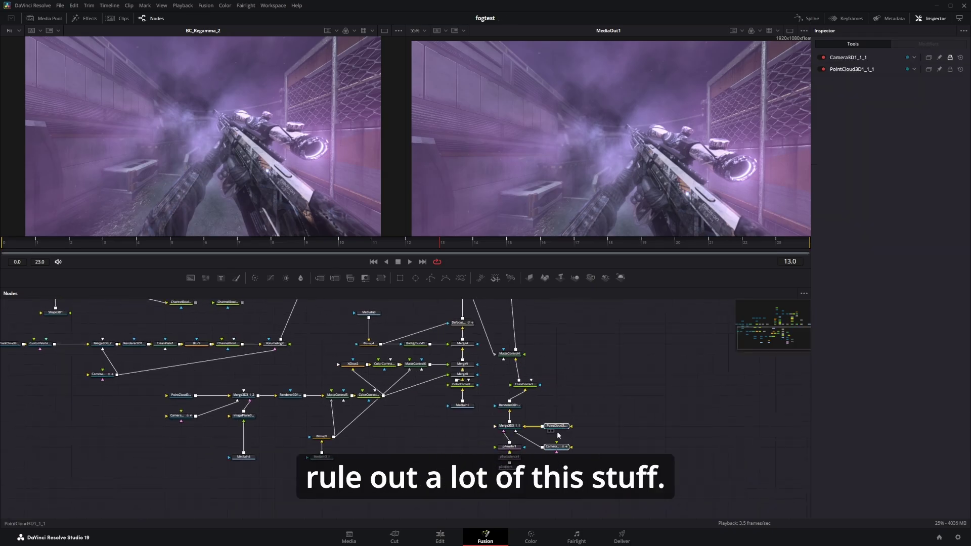
mouse_move(493, 495)
mouse_down()
mouse_move(547, 422)
mouse_move(669, 344)
mouse_up()
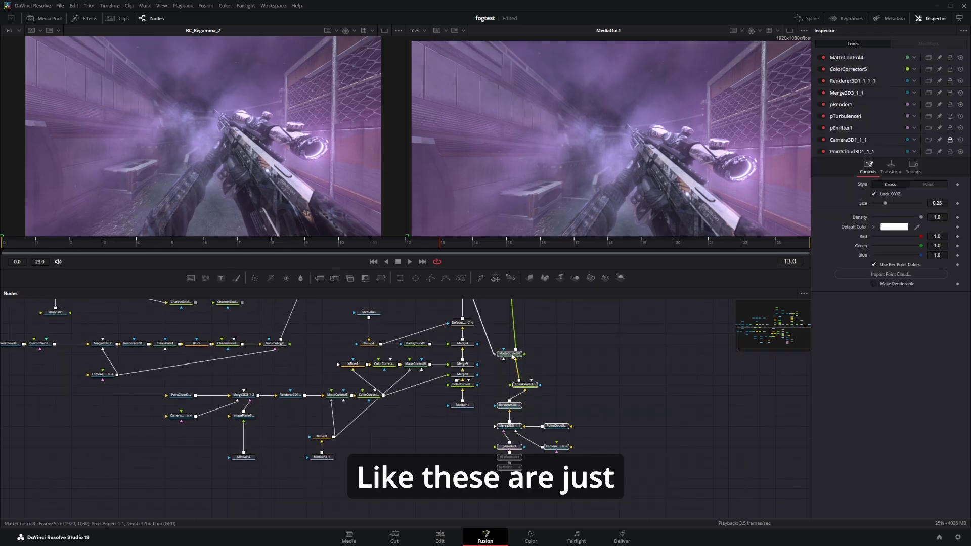
drag(512, 356, 668, 409)
drag(516, 383, 619, 421)
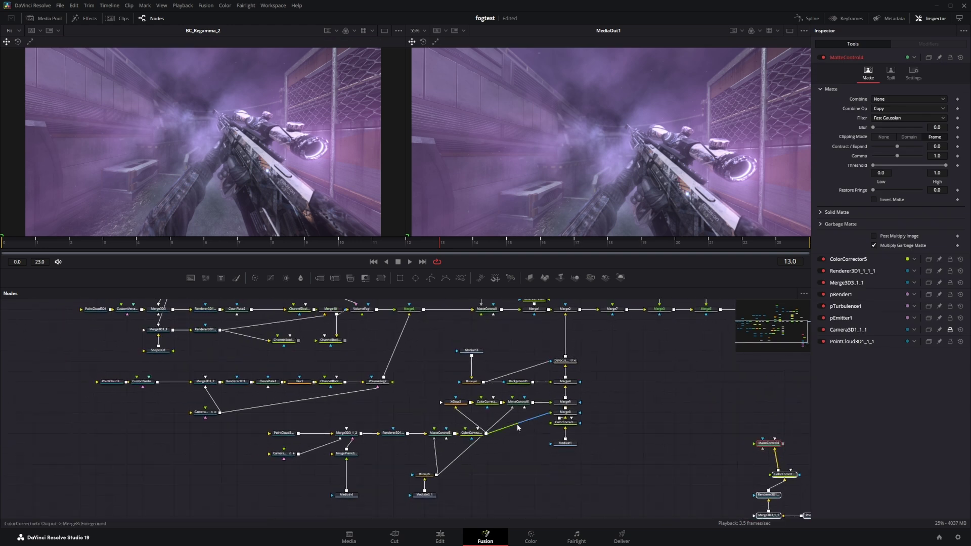
Delete the detached particle branch and look over the rest of the node tree.
drag(516, 424, 560, 400)
drag(296, 508, 571, 373)
drag(561, 379, 327, 471)
drag(589, 373, 617, 388)
key(Delete)
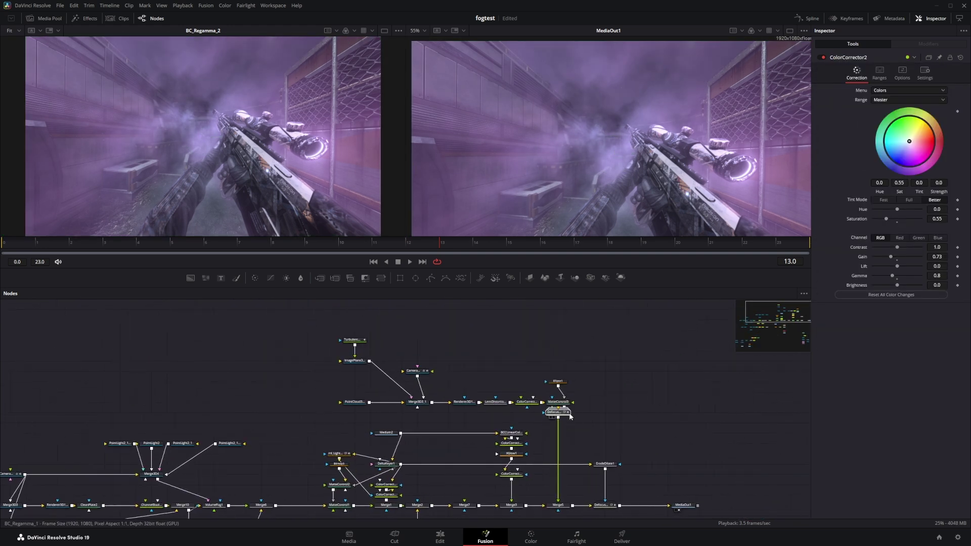
drag(570, 417, 734, 364)
mouse_move(608, 453)
mouse_down()
mouse_move(635, 453)
mouse_move(615, 459)
mouse_up()
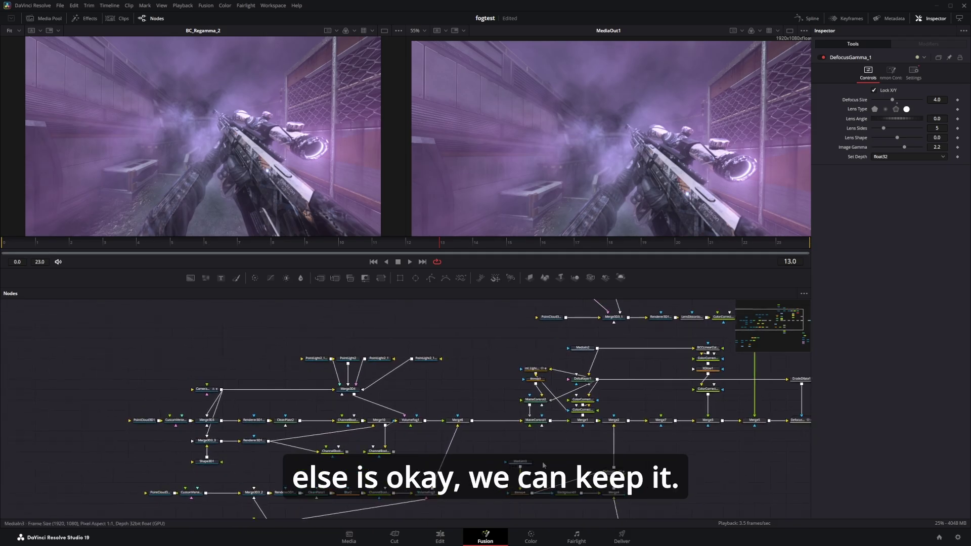
drag(543, 465, 515, 392)
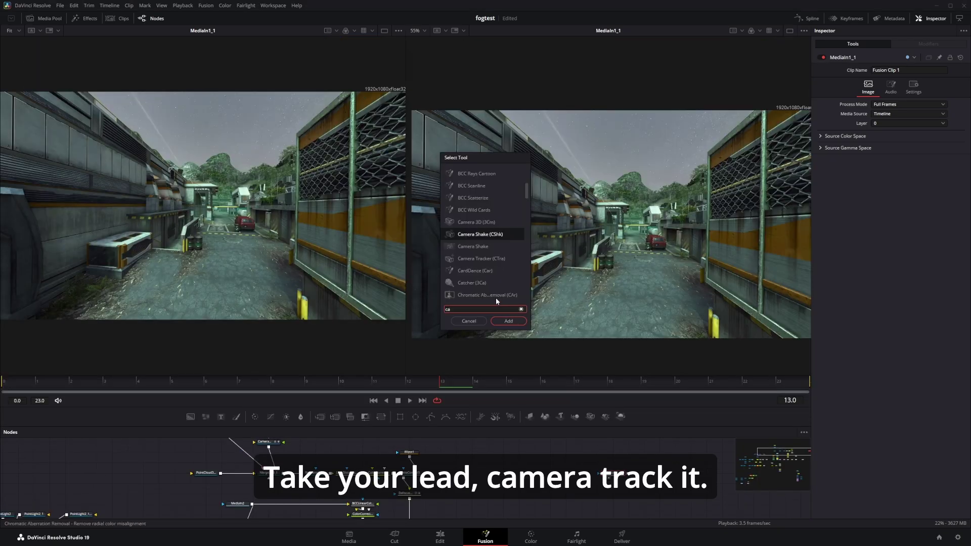
Add a Camera Tracker after MediaIn1_1 and auto-track the clip with location preview on and a detection threshold of 1.8.
text(Camera Tracker)
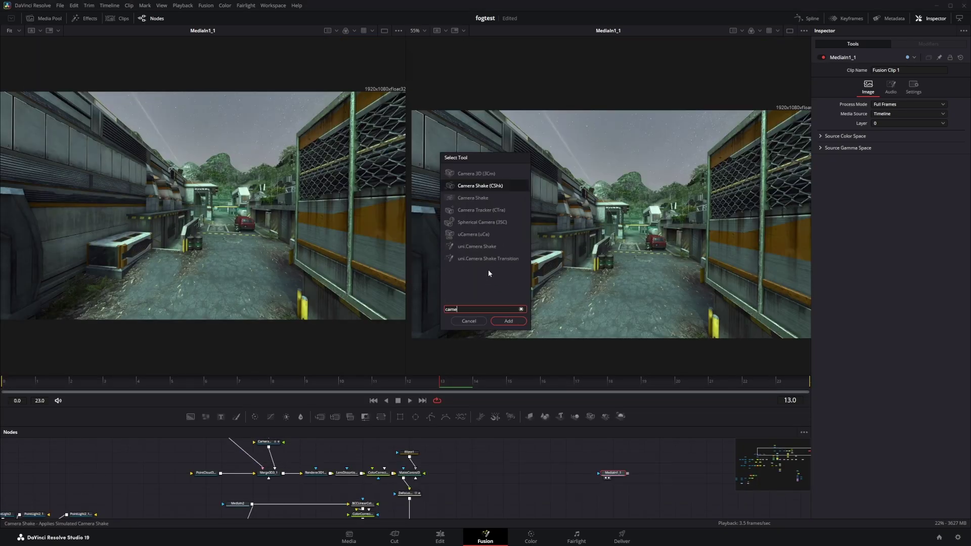
click(508, 322)
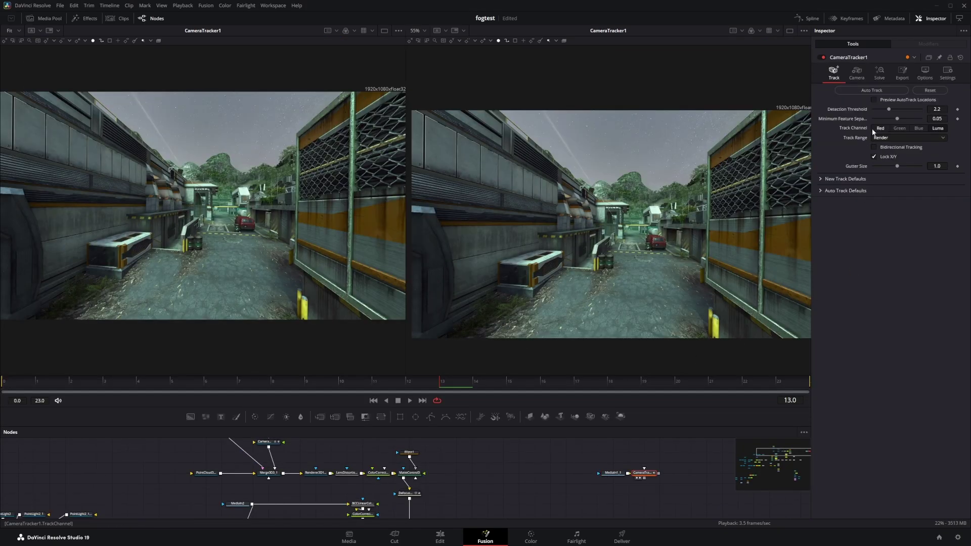
click(875, 101)
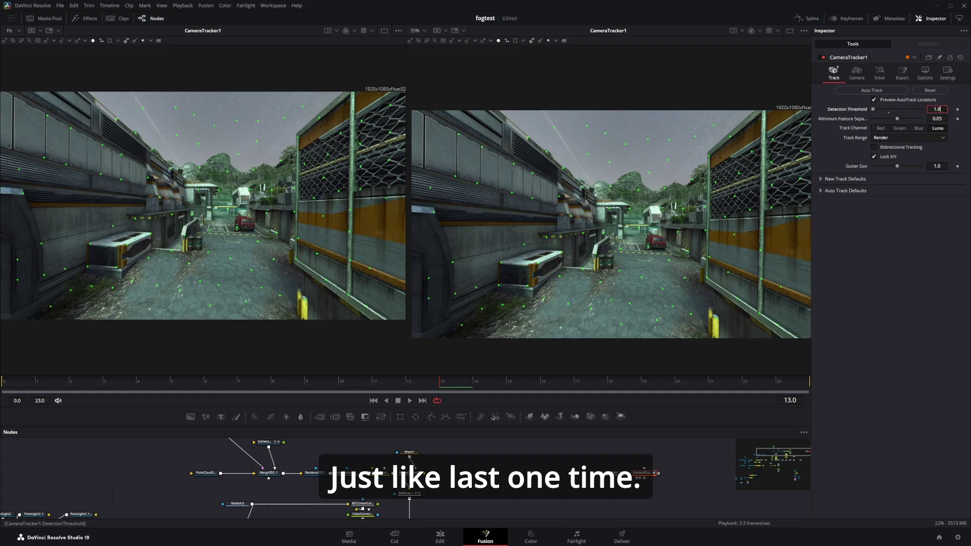
click(877, 91)
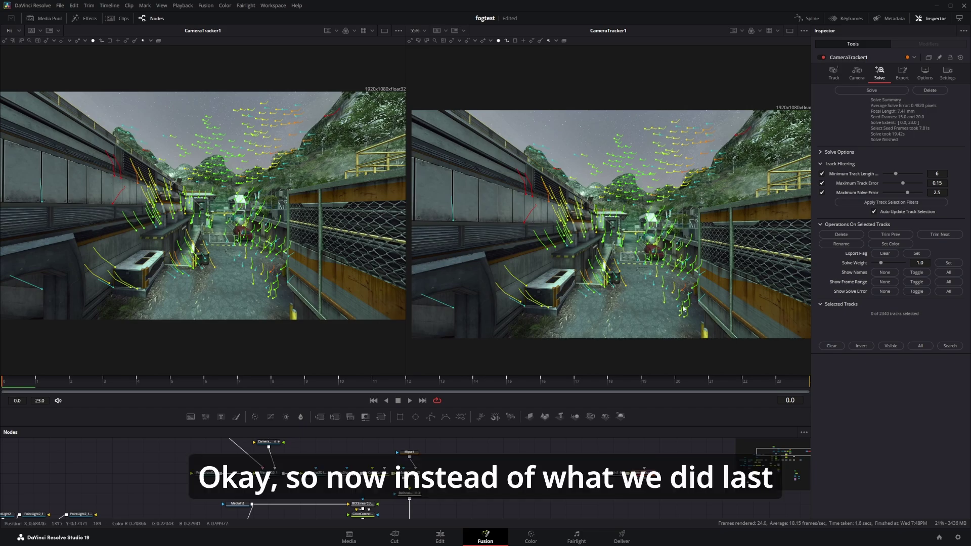
drag(494, 378, 569, 388)
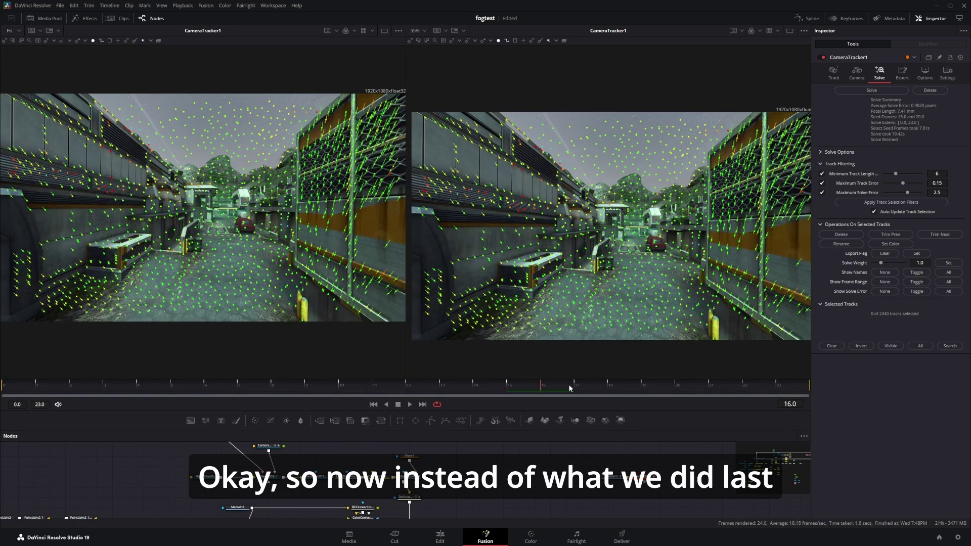
Add a Merge 3D node below CameraTracker1 and connect the tracker's scene output to it.
click(901, 73)
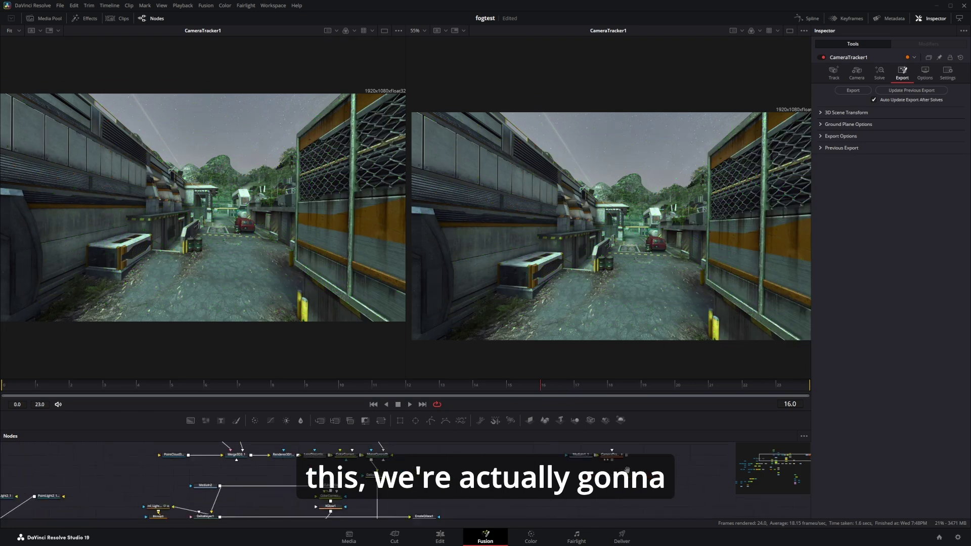
scroll(610, 450, up, 2)
drag(627, 471, 552, 498)
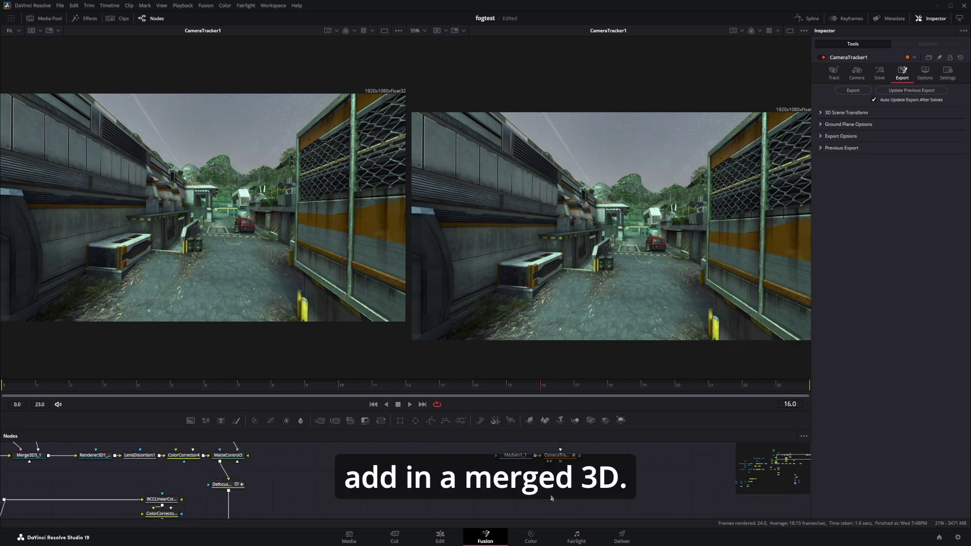
key(shift+space)
text(3mg)
click(509, 321)
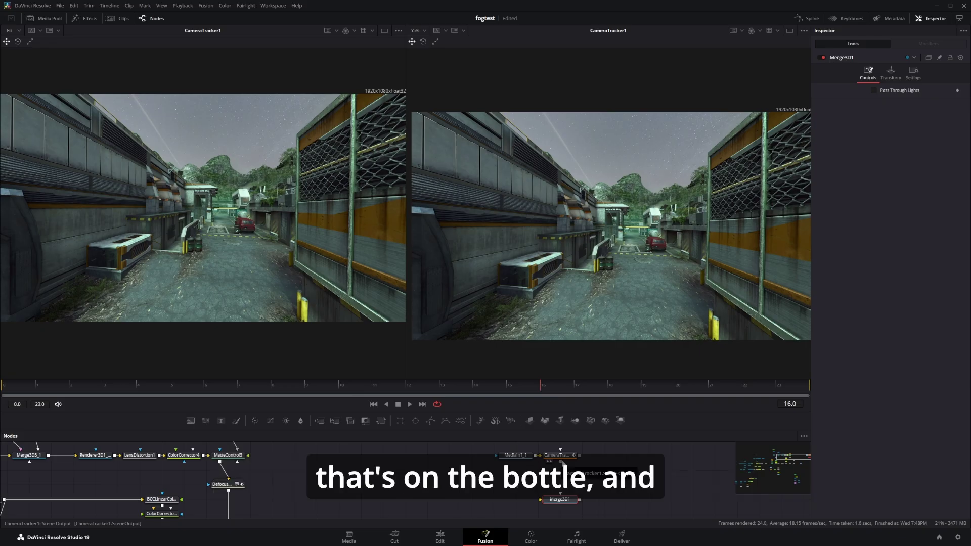
drag(561, 464, 559, 506)
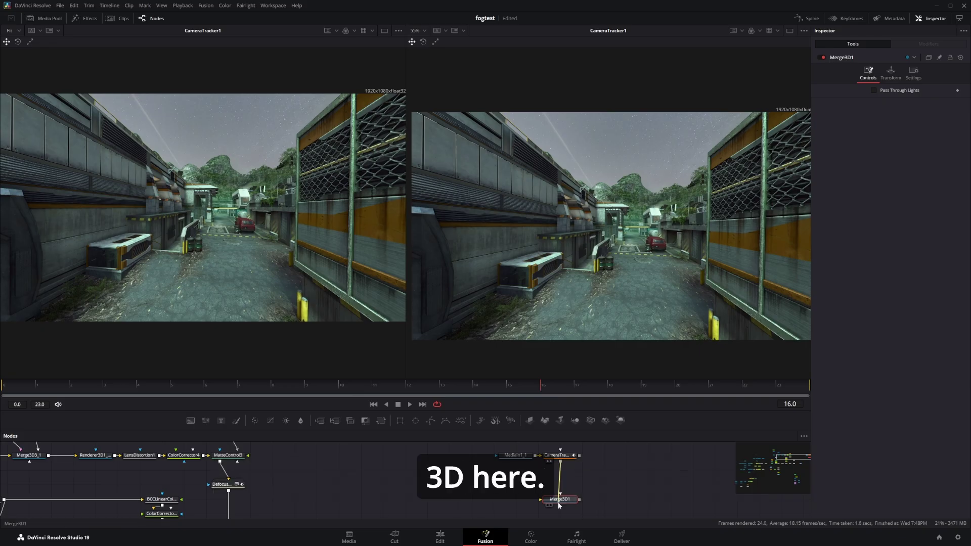
View Merge3D1 in both viewers and examine the tracked point cloud from several angles for stray points.
key(1)
key(2)
scroll(606, 245, down, 6)
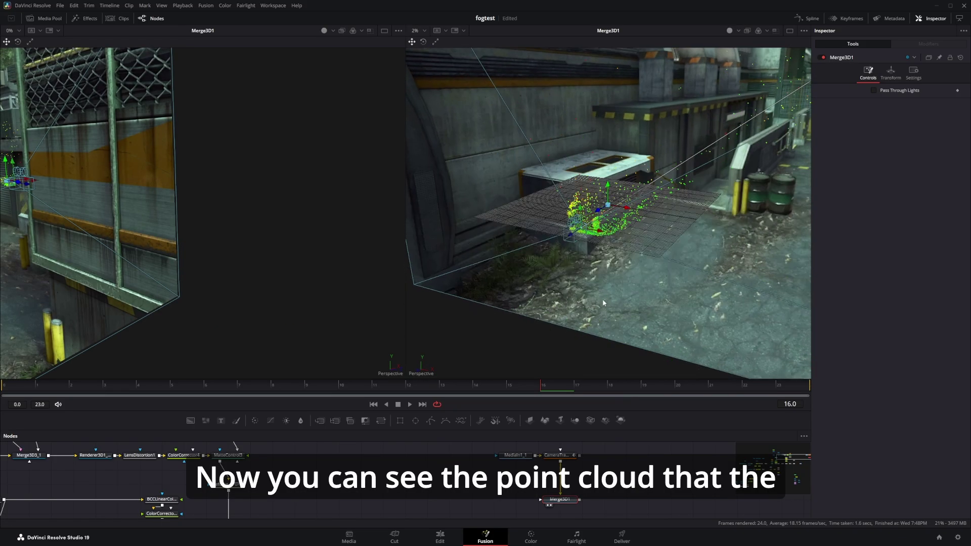
scroll(606, 245, up, 3)
drag(606, 245, 648, 288)
scroll(681, 244, down, 5)
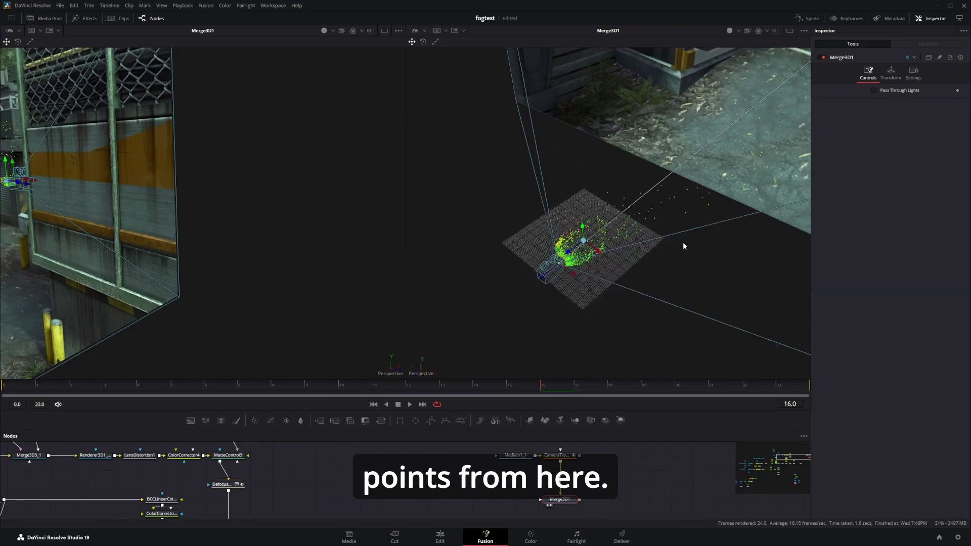
drag(697, 247, 730, 243)
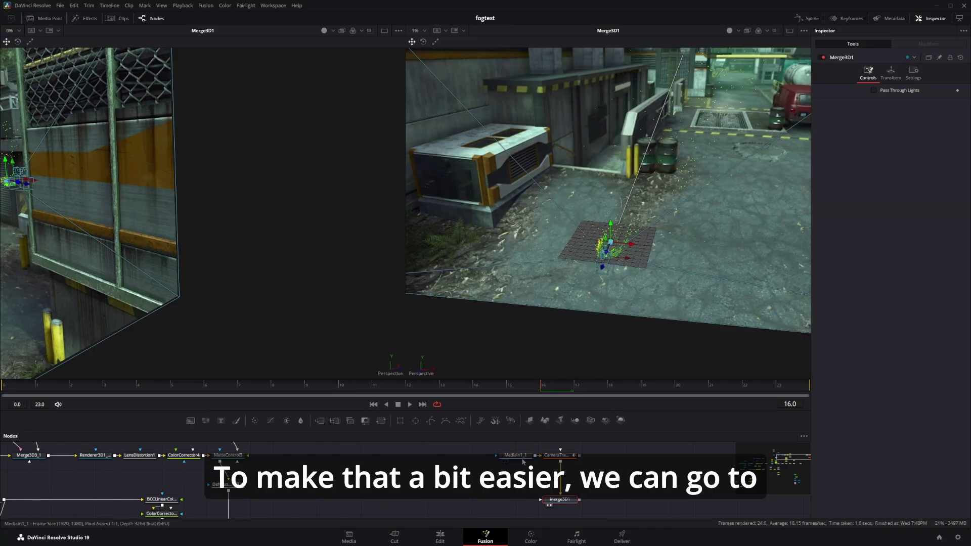
Show the names of all tracks in CameraTracker1's solve and delete the outlying points in the sky.
click(559, 455)
click(880, 80)
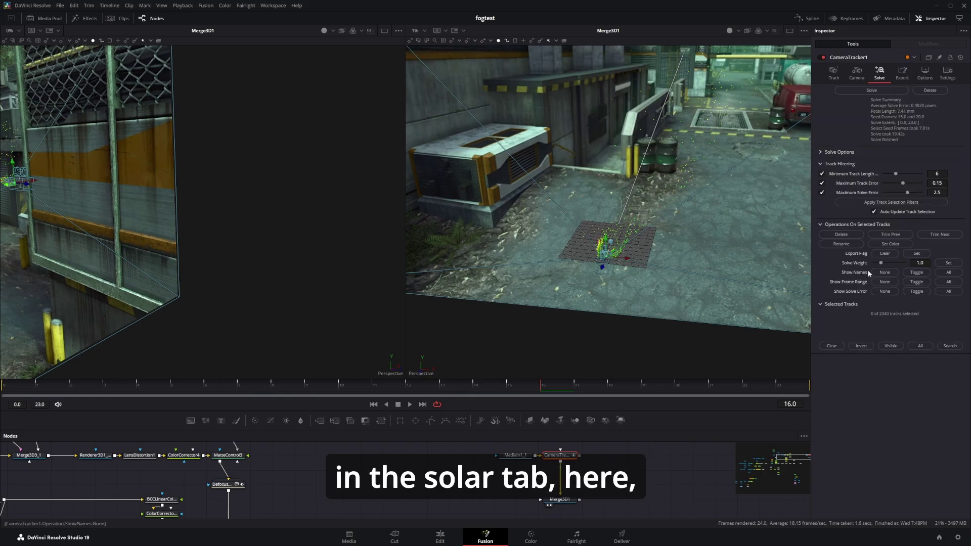
click(942, 273)
key(space)
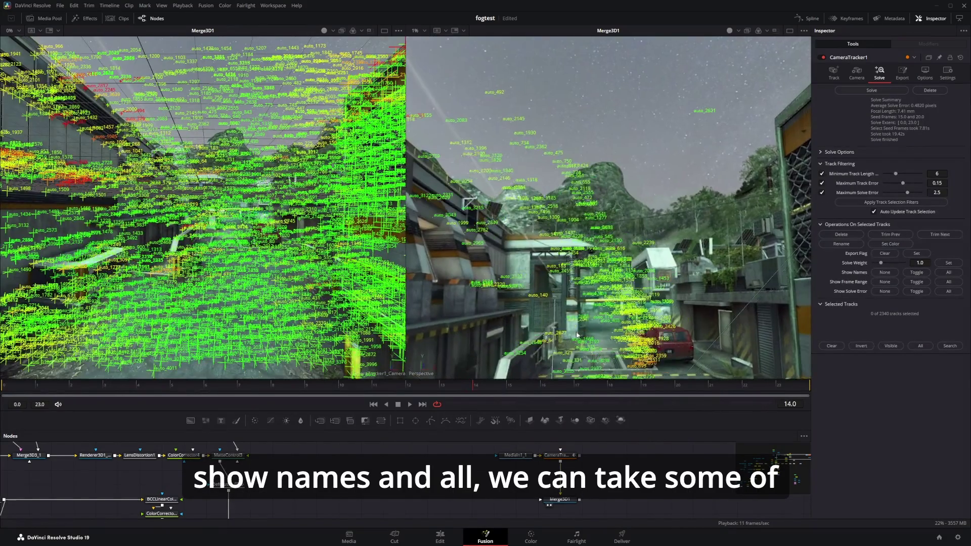
drag(450, 77, 587, 161)
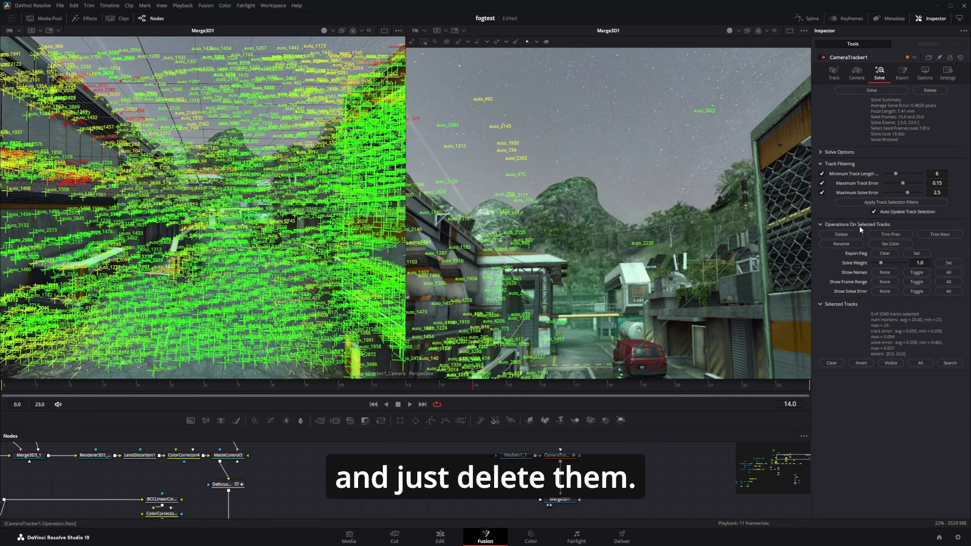
click(841, 235)
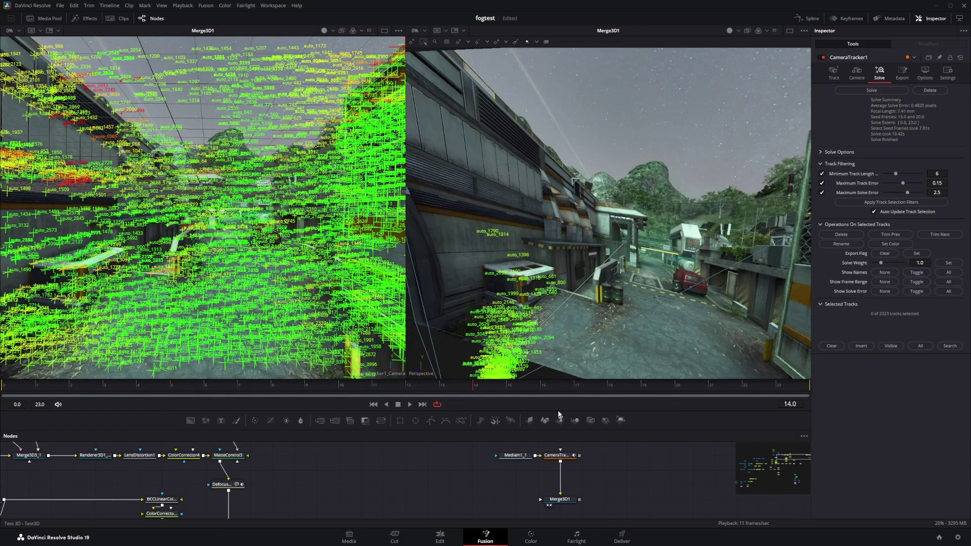
drag(514, 296, 614, 285)
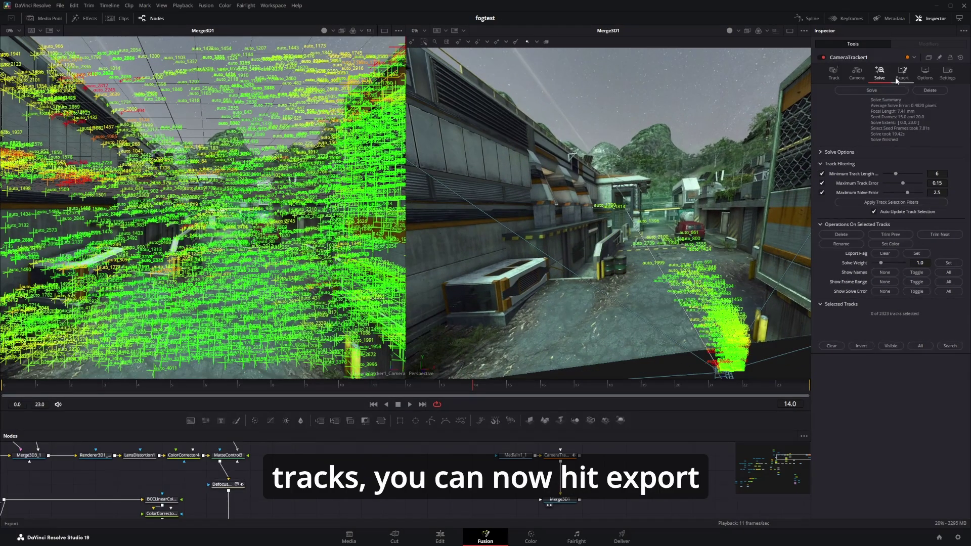
Export the cleaned camera solve as a 3D scene and place the exported nodes beside MediaIn1_1.
click(897, 80)
scroll(677, 448, down, 4)
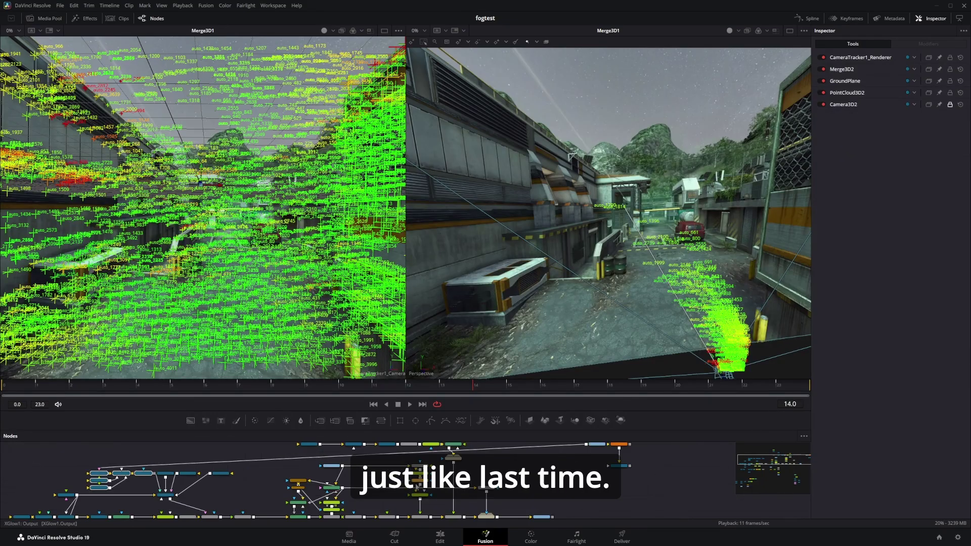
drag(127, 475, 704, 454)
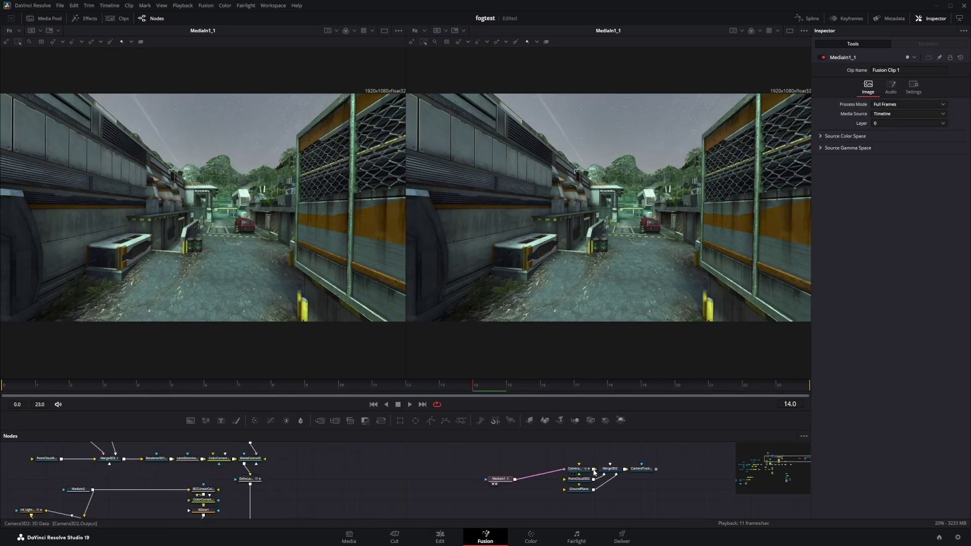
View Merge3D2 in both viewers, looking through Camera3D2 in the first, and remove the GroundPlane node while keeping the point cloud.
click(610, 469)
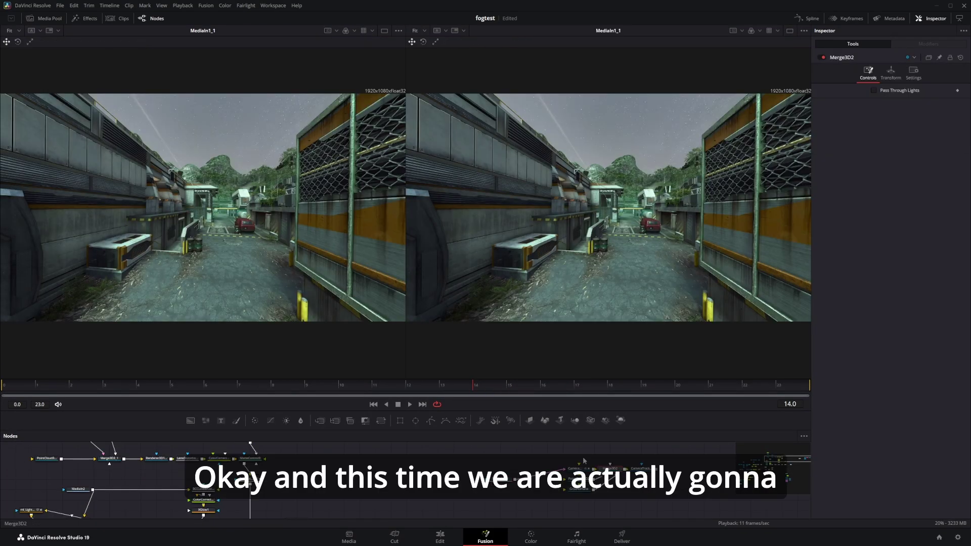
key(1)
key(2)
right_click(396, 372)
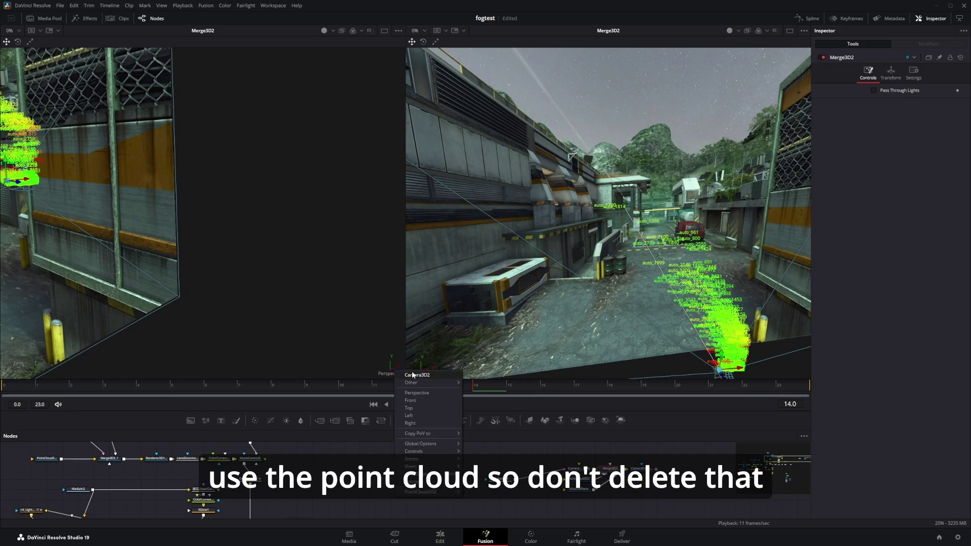
click(412, 375)
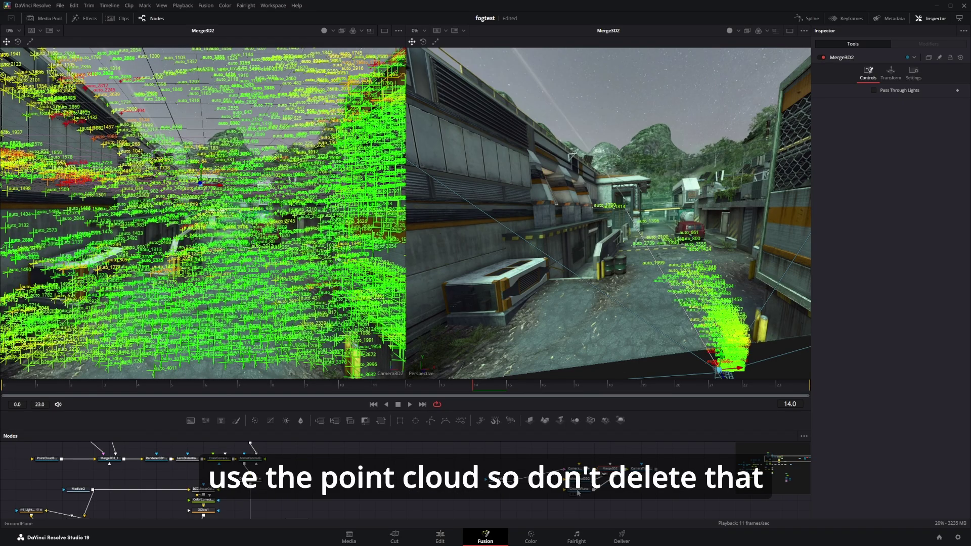
click(579, 492)
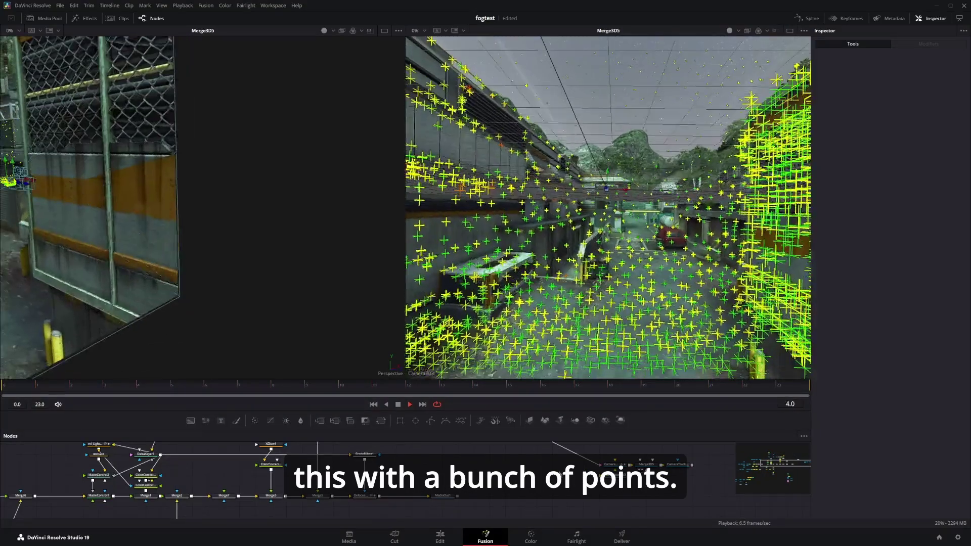
Stop playback, view PointCloud3D3 in both viewers and add a Custom Vertex 3D node for the point cloud.
key(space)
click(616, 478)
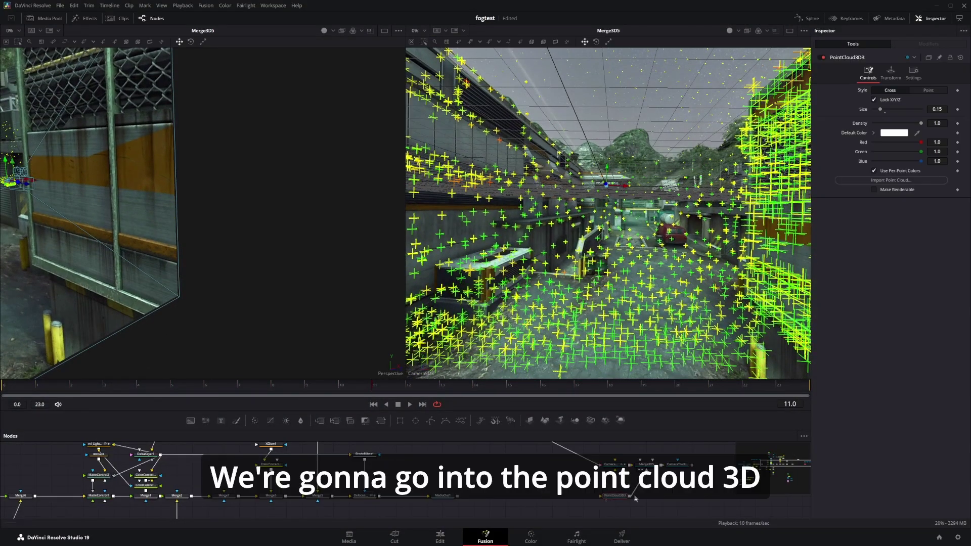
key(1)
key(2)
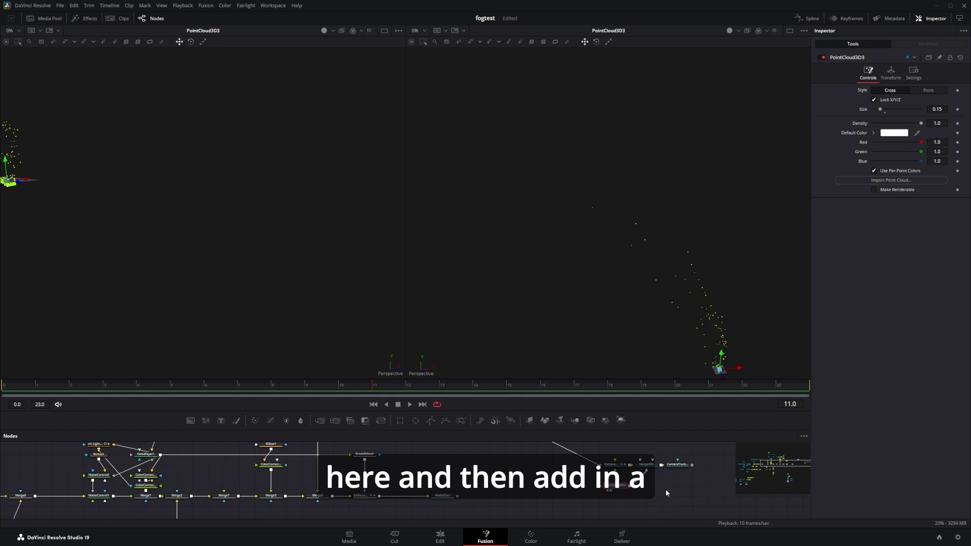
drag(665, 493, 651, 491)
key(shift+space)
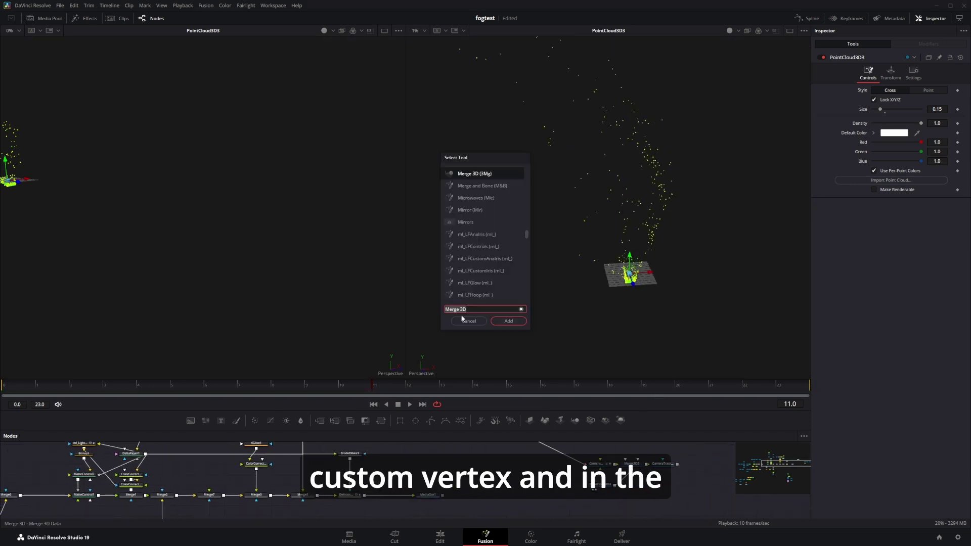
click(470, 321)
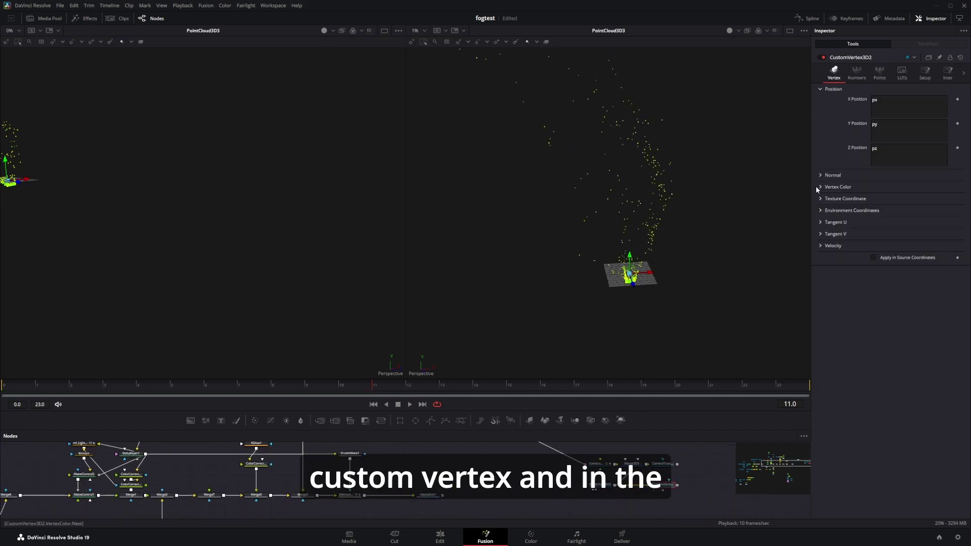
Set the Custom Vertex 3D node's red, green and blue vertex colors to px, py and pz, and view it in both viewers.
click(820, 187)
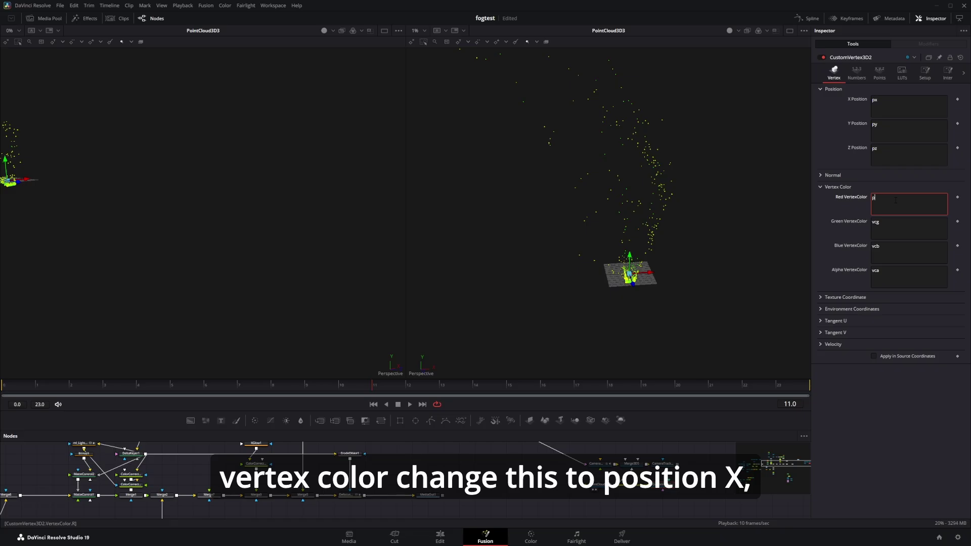
click(893, 222)
text(po)
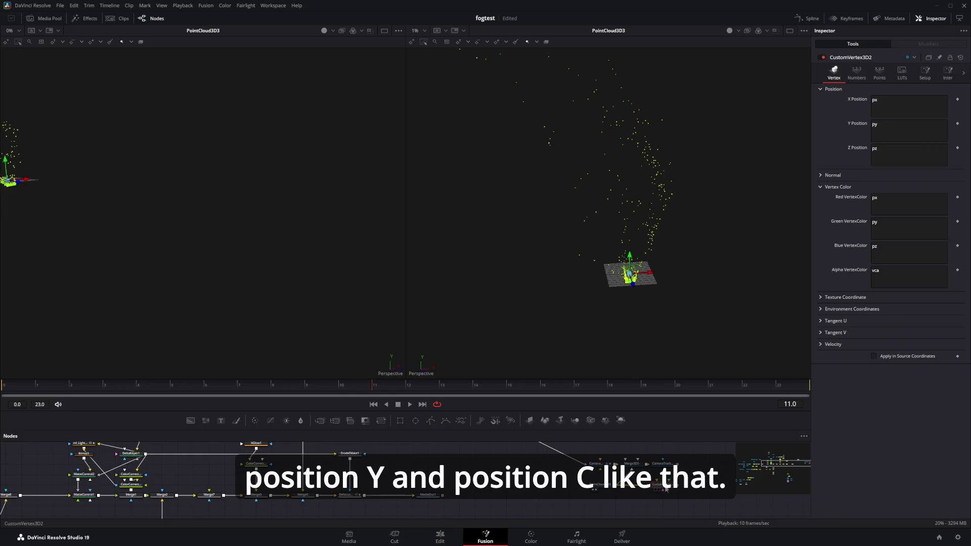
text(12)
drag(666, 486, 672, 477)
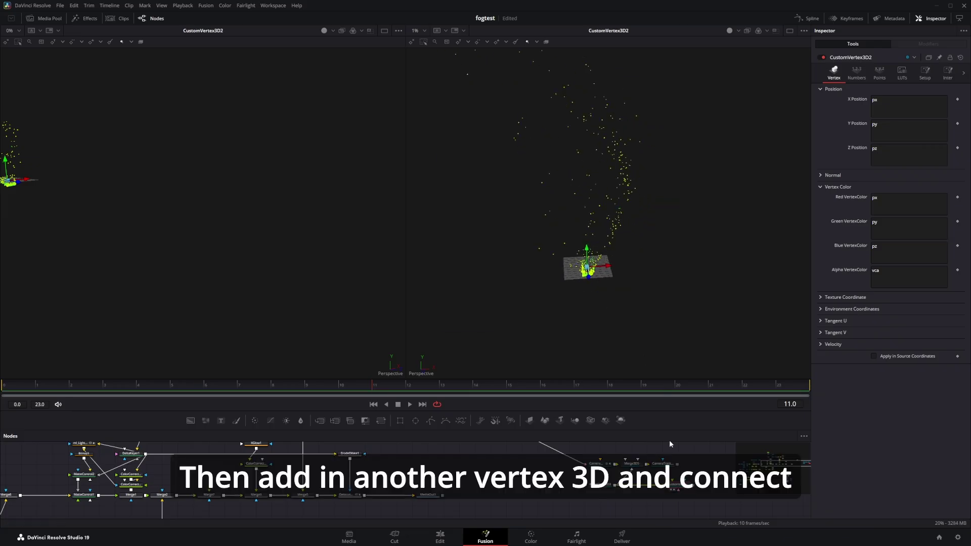
Add a Merge 3D node after the Custom Vertex 3D with the camera connected, and delete the exported Merge3D5 and renderer nodes.
key(shift+space)
text(mer)
key(Return)
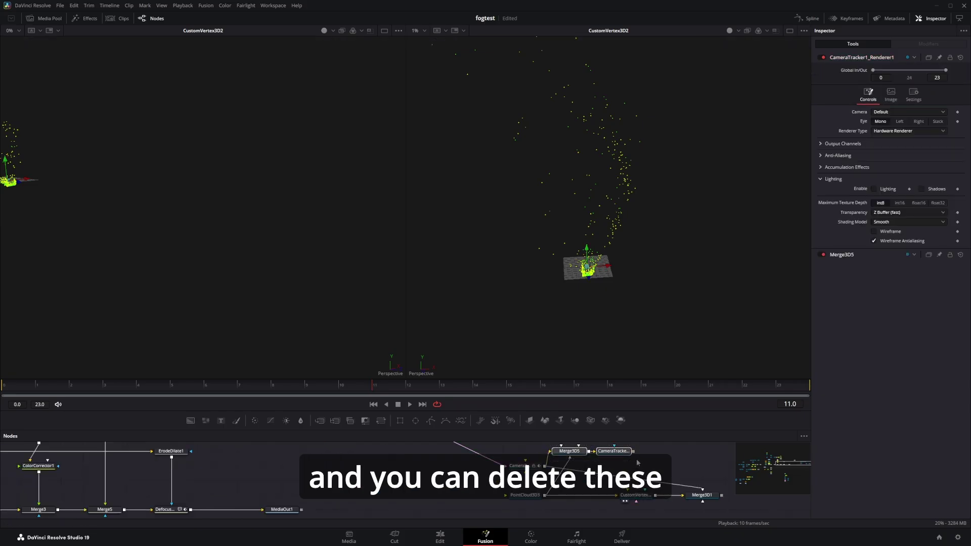
key(Delete)
click(537, 465)
click(709, 497)
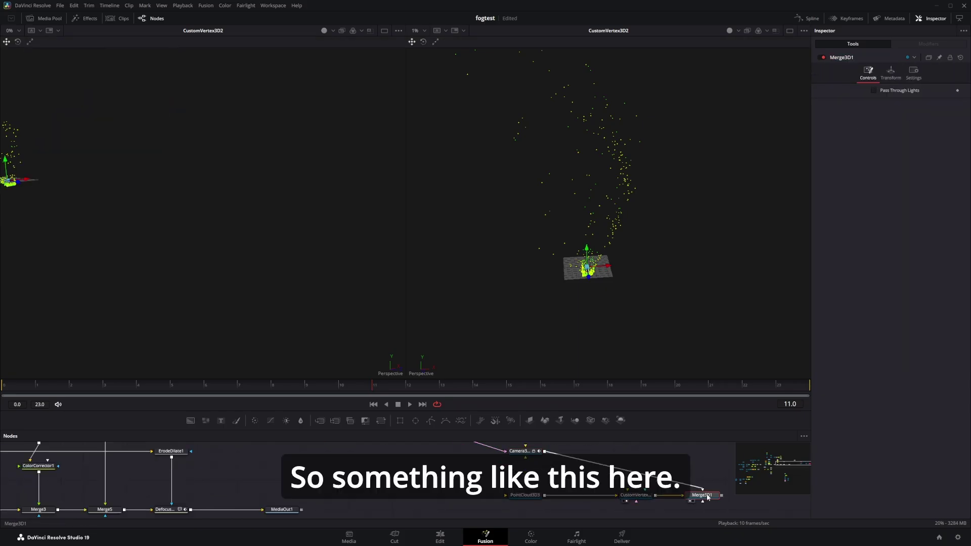
View Merge3D1 in both viewers and play back the tracked scene to examine the point cloud.
key(1)
key(2)
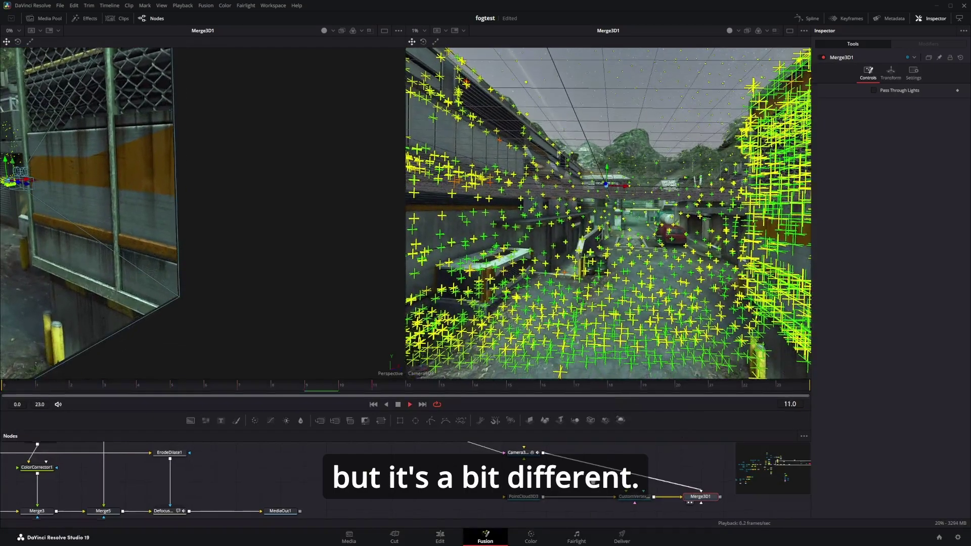
drag(606, 467, 496, 457)
key(space)
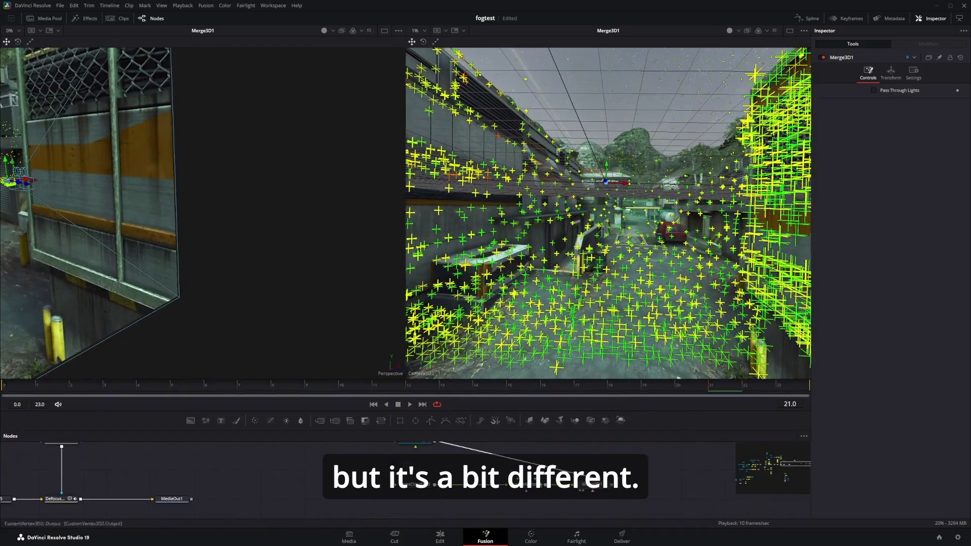
Add a Renderer 3D node after Merge3D1 and view it in both viewers.
key(shift+space)
text(re)
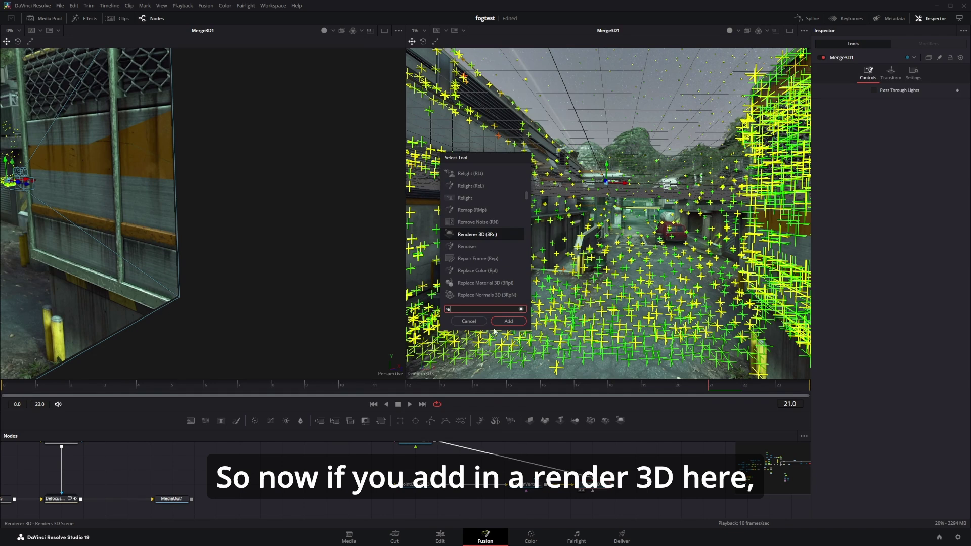
click(502, 322)
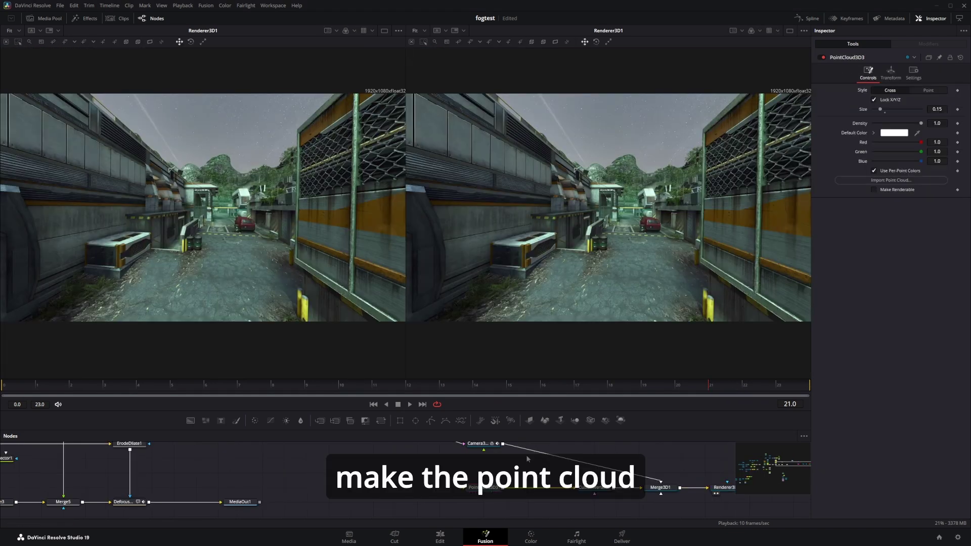
Make PointCloud3D3 renderable without the camera's clip and set Renderer3D1's renderer type to Hardware Renderer.
click(875, 188)
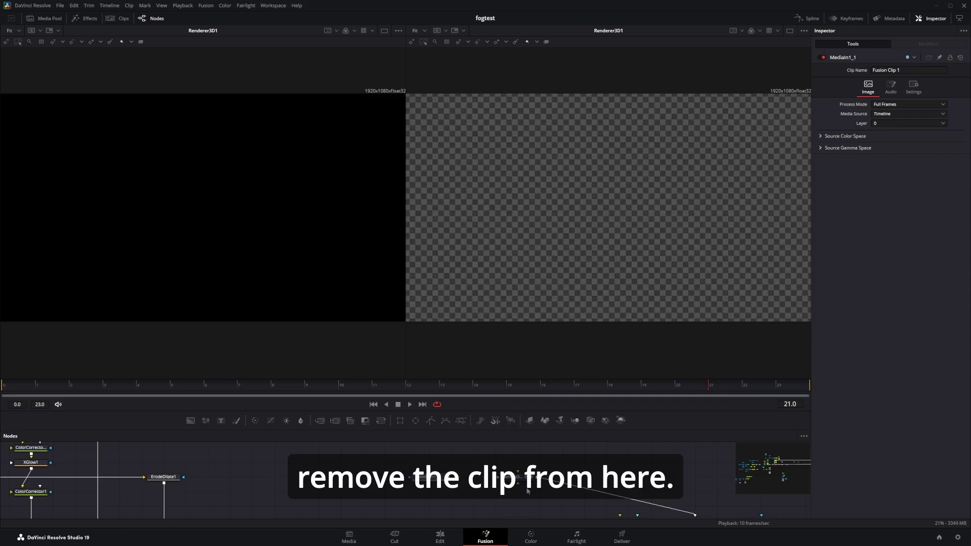
click(886, 134)
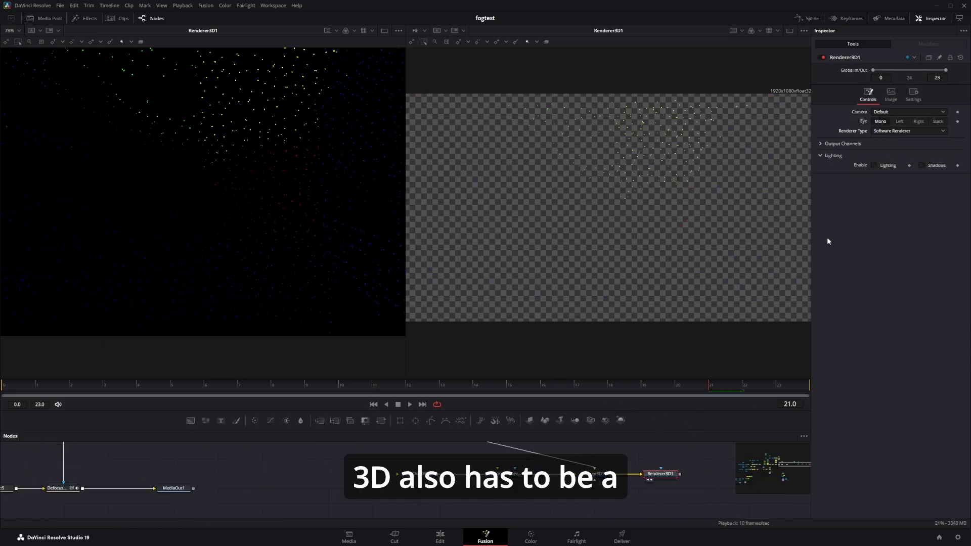
click(892, 133)
click(893, 141)
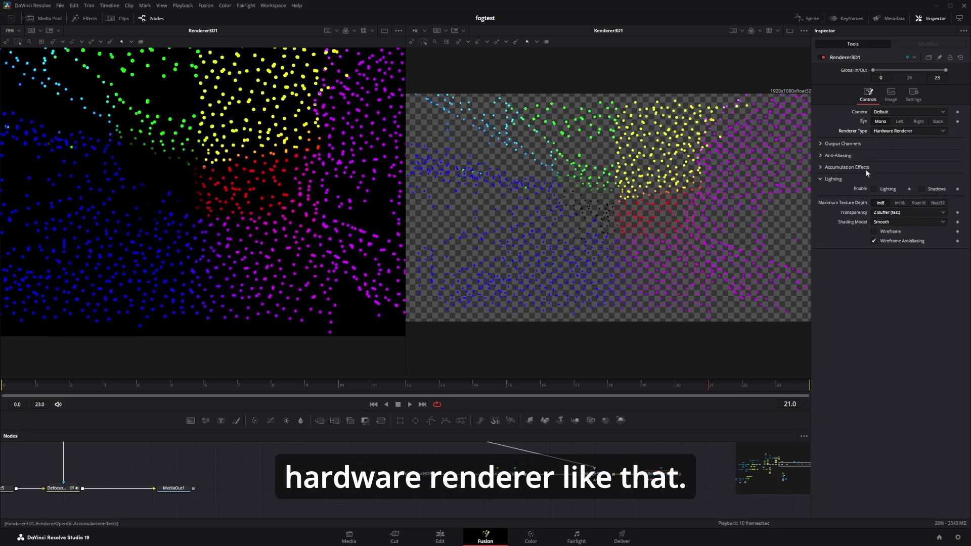
Set the point size of PointCloud3D3 to 20 and stop the playback.
click(424, 475)
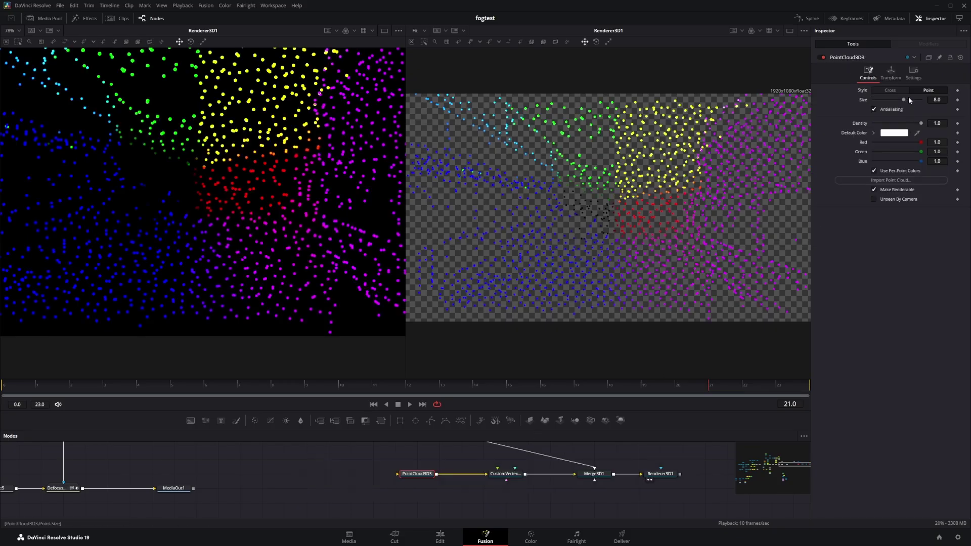
drag(909, 100, 932, 109)
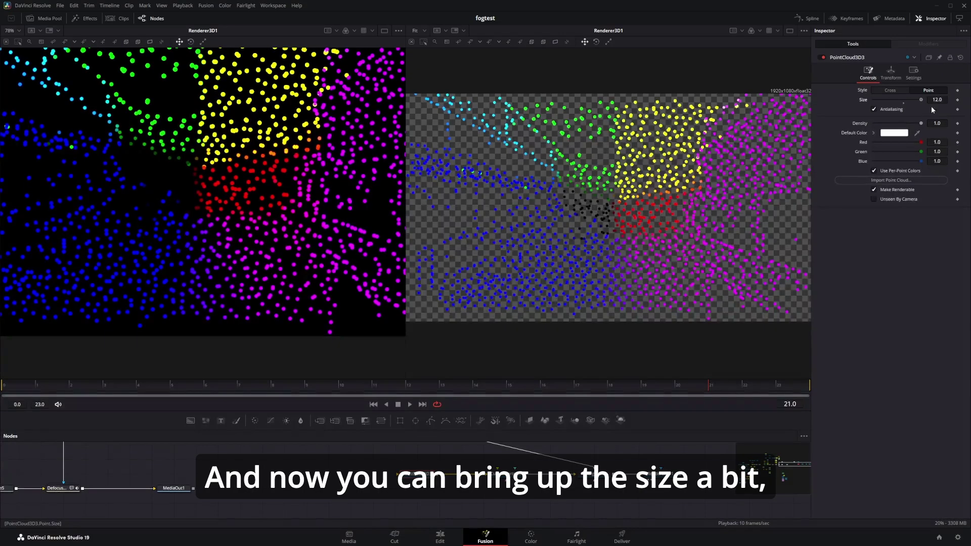
click(937, 99)
text(2)
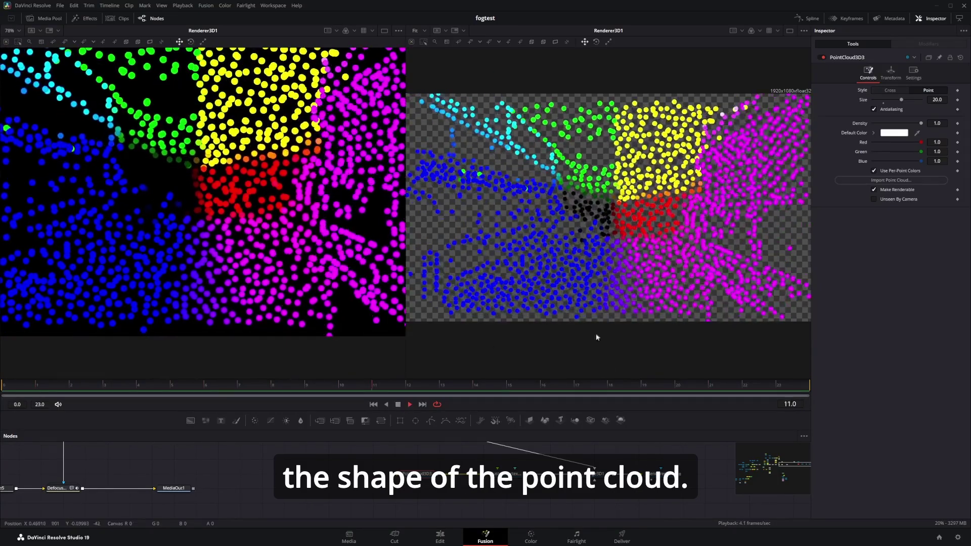
key(space)
Add a Clean Plate node after Renderer3D1 and view it in both viewers.
click(659, 474)
mouse_move(602, 475)
mouse_down()
mouse_move(560, 476)
mouse_move(598, 475)
mouse_up()
click(621, 476)
key(shift+space)
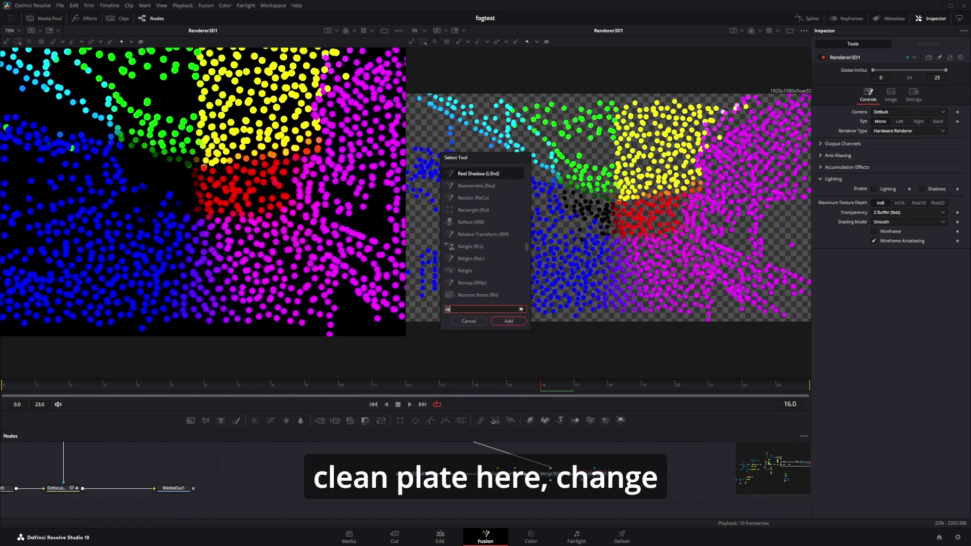
key(BackSpace)
key(BackSpace)
text(clean)
key(Down)
key(Return)
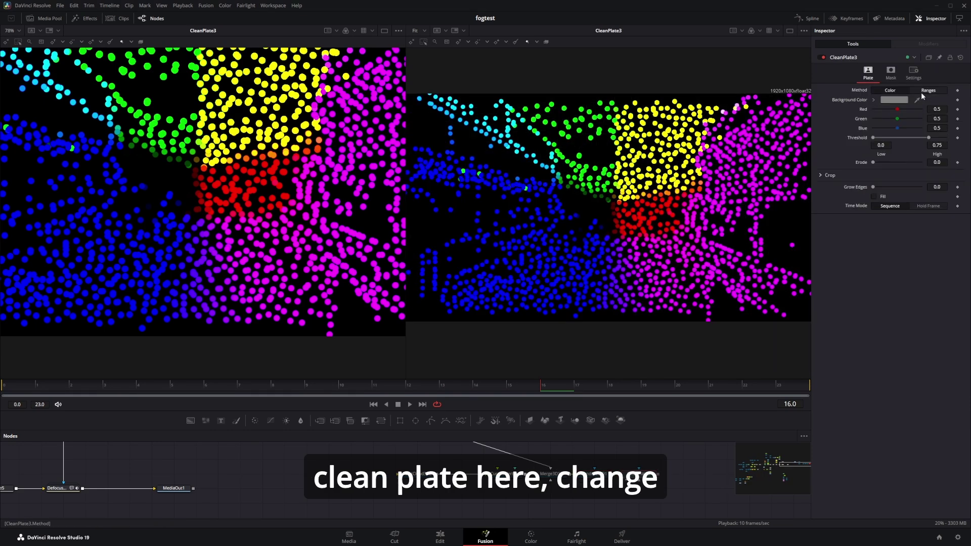
Set the clean plate's method to Ranges with Fill enabled and raise Grow Edges to about 0.074.
click(922, 91)
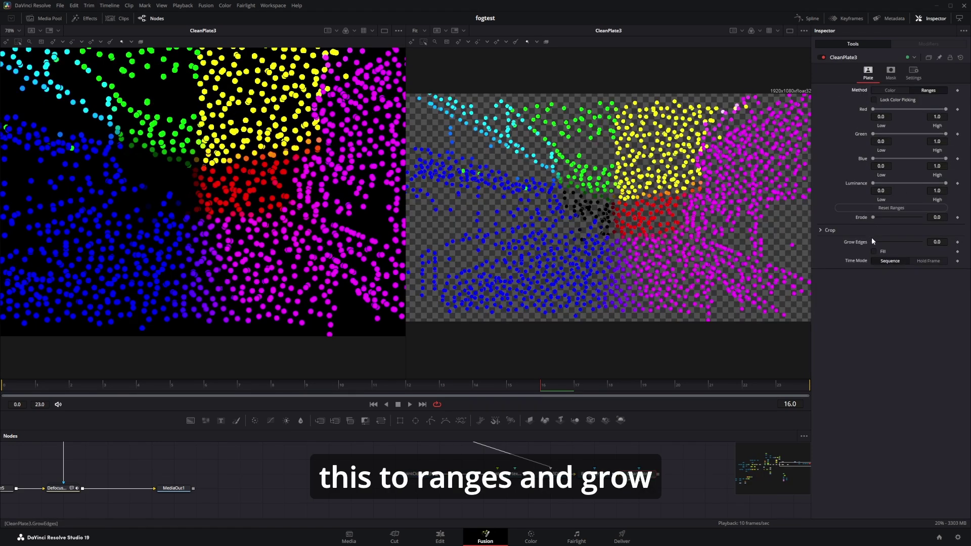
drag(873, 242, 886, 243)
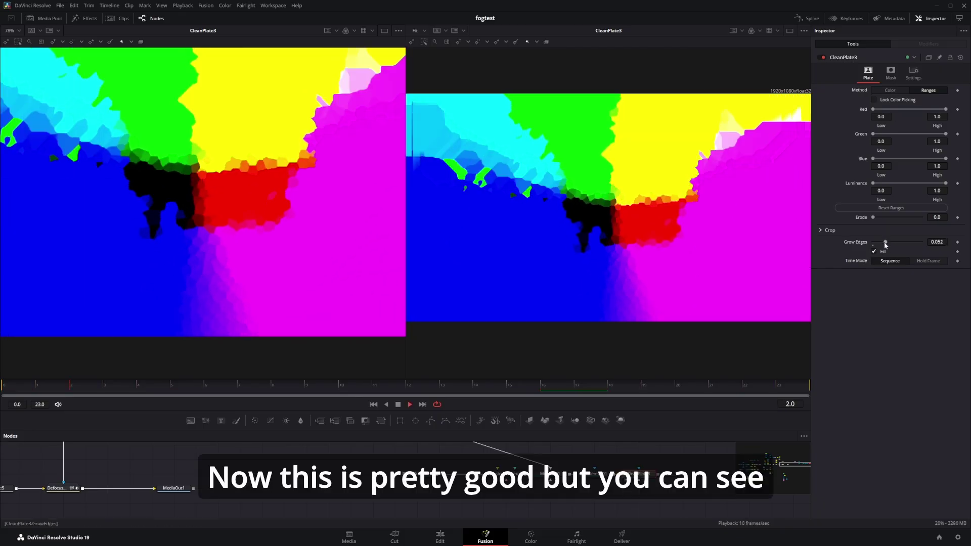
drag(885, 244, 891, 244)
key(space)
scroll(624, 288, up, 4)
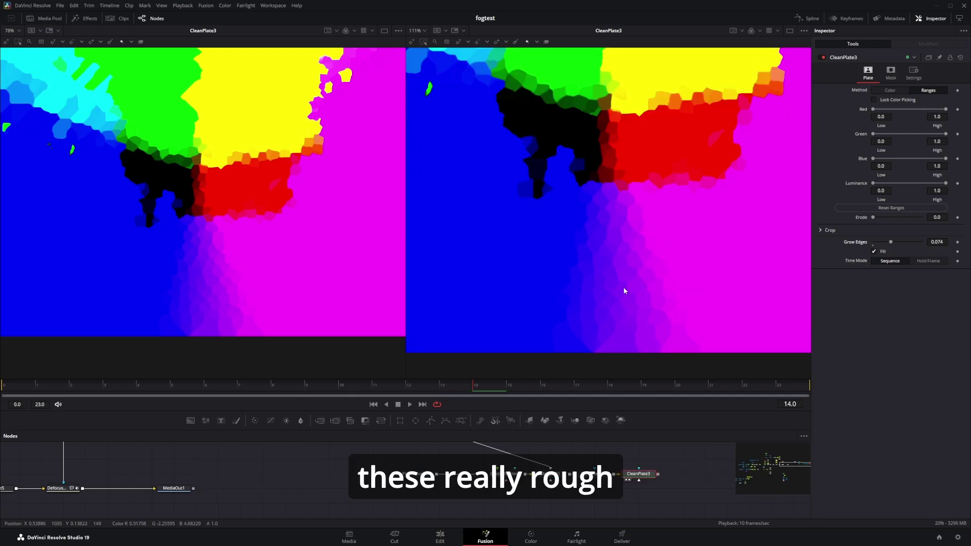
scroll(624, 291, down, 5)
Add a Blur node after CleanPlate3 and view it in both viewers.
key(shift+space)
text(Clean Plate)
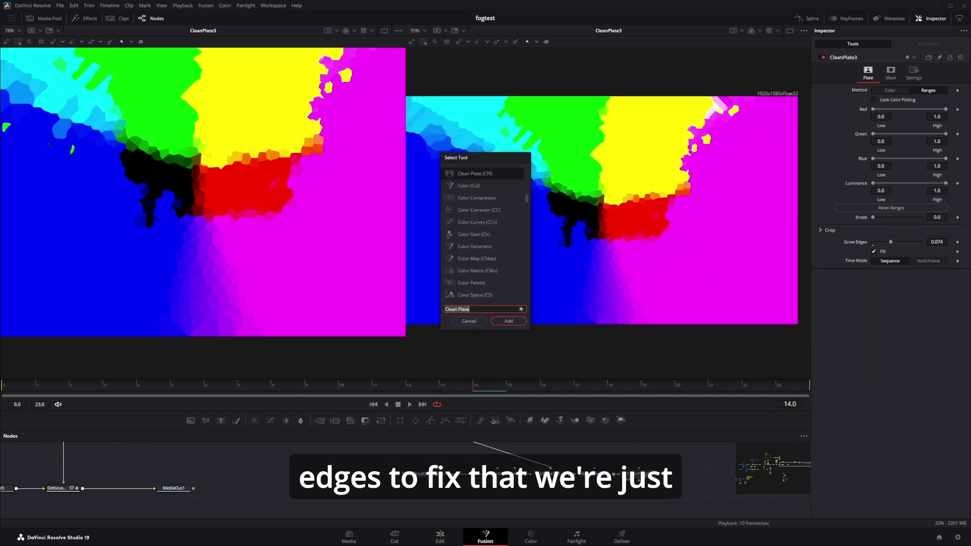
text(Blur)
key(Return)
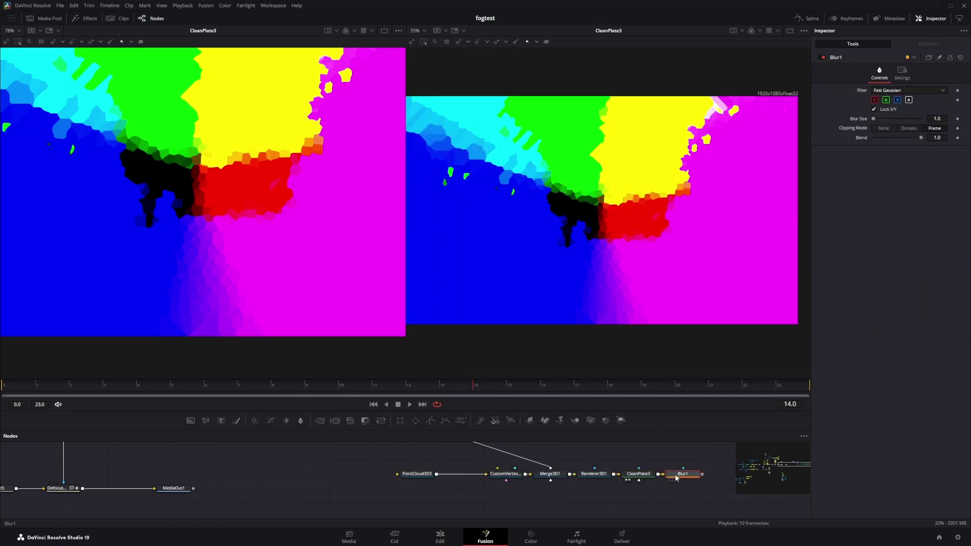
key(1)
key(2)
Set the blur size of Blur1 to 7.
double_click(937, 119)
text(5)
key(Return)
double_click(937, 119)
text(7)
key(Return)
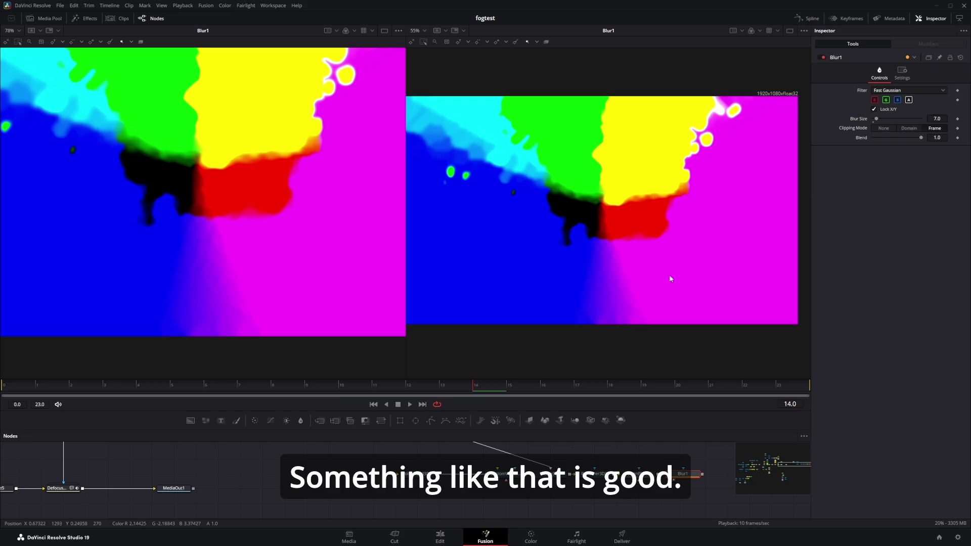
Add a Channel Booleans node after Blur1.
scroll(598, 493, down, 3)
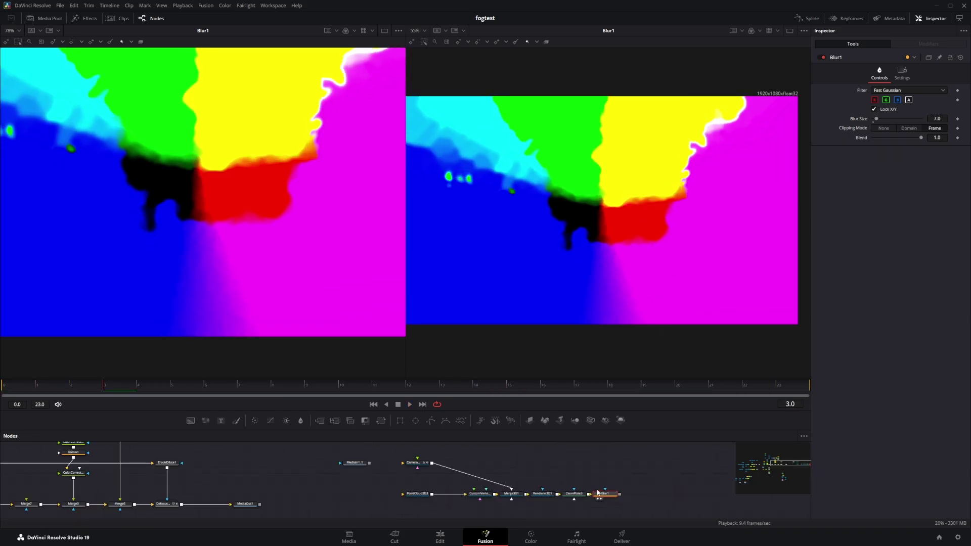
scroll(599, 493, up, 2)
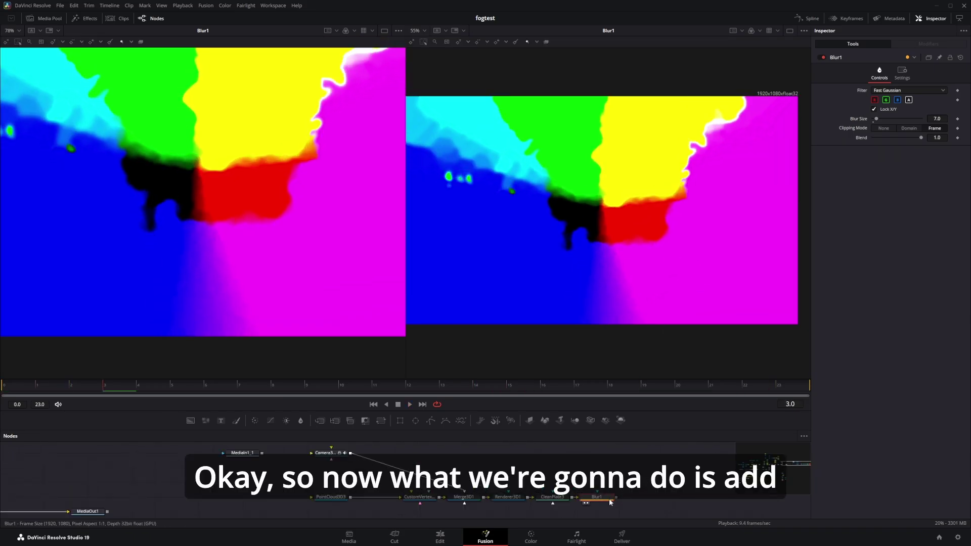
key(shift+space)
text(chan)
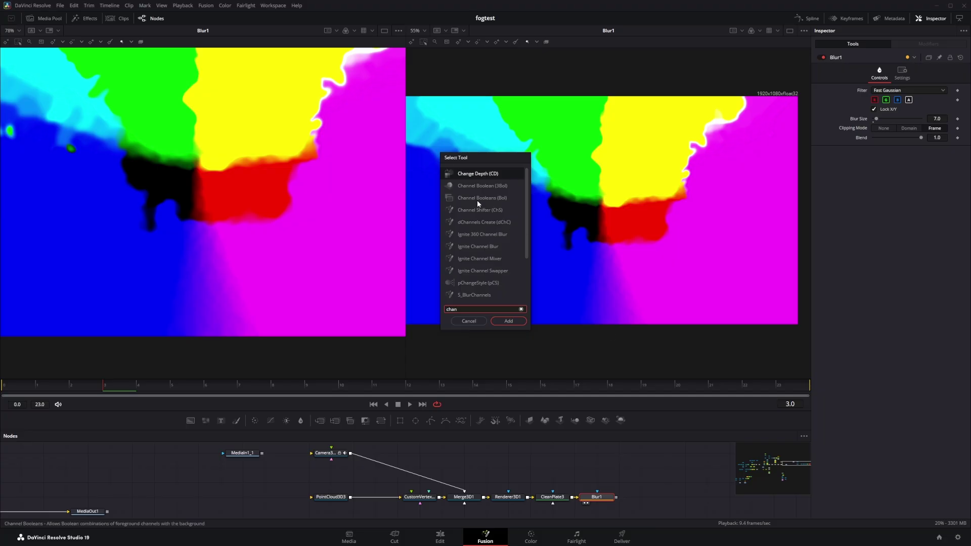
text(nel booleans)
click(509, 321)
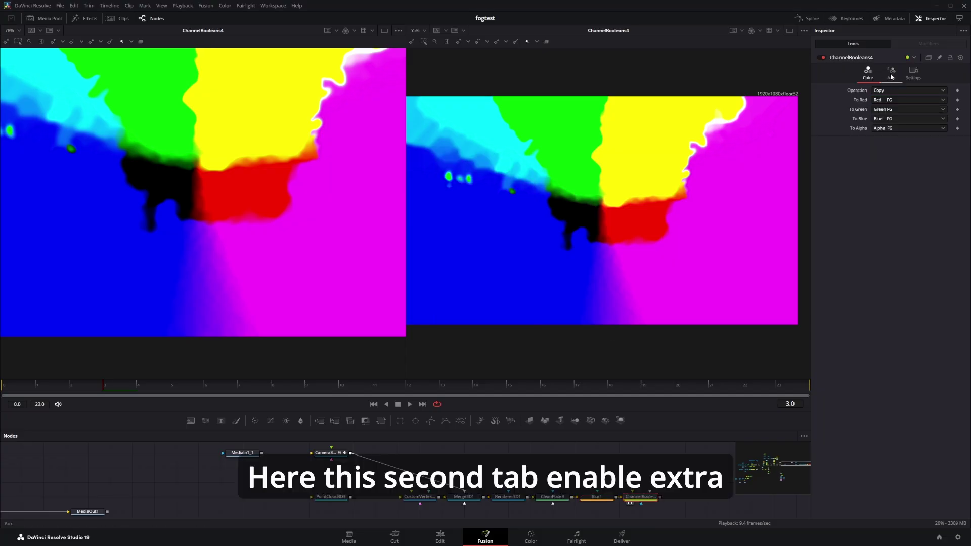
Enable extra channels in ChannelBooleans4 and map X, Y and Z Position to Red FG, Green FG and Blue FG.
click(892, 73)
click(875, 91)
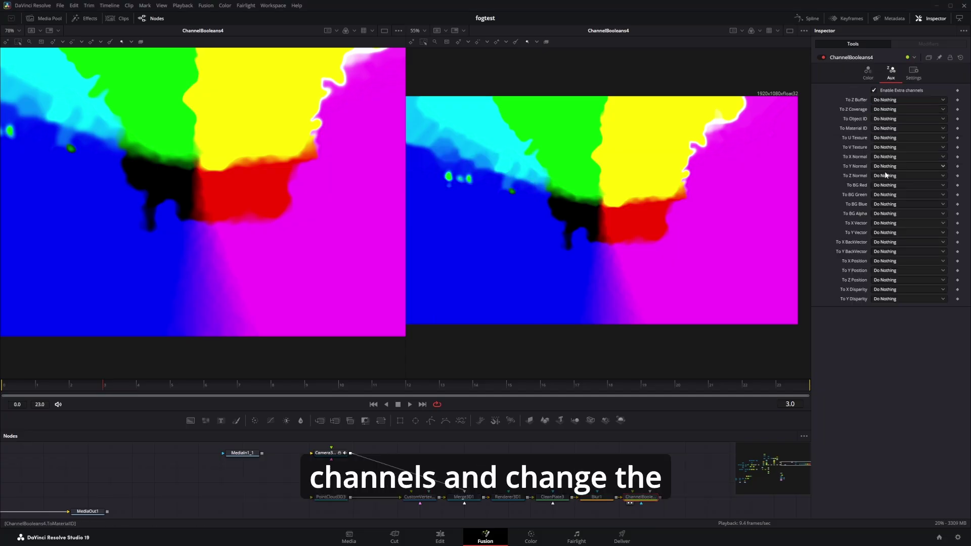
click(882, 261)
click(879, 271)
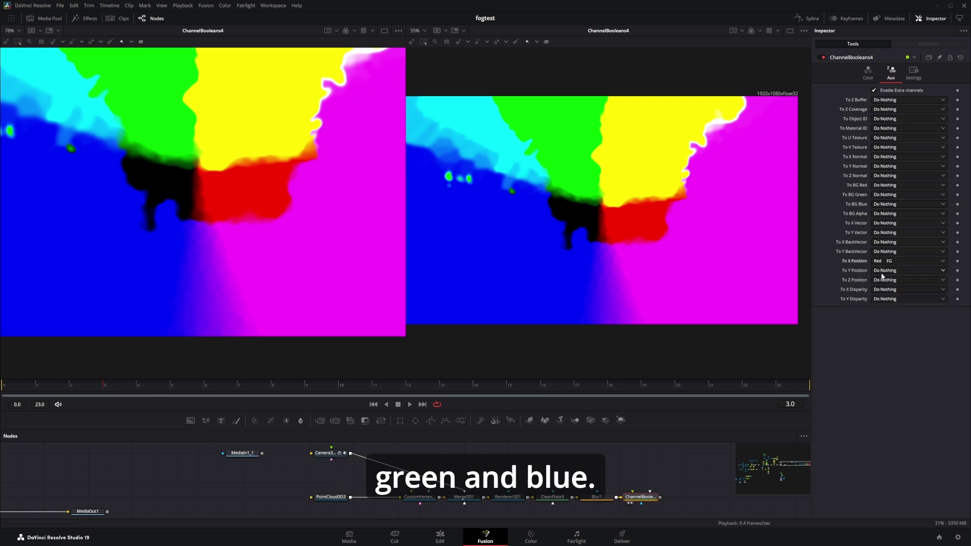
click(884, 270)
click(883, 290)
click(884, 280)
click(884, 308)
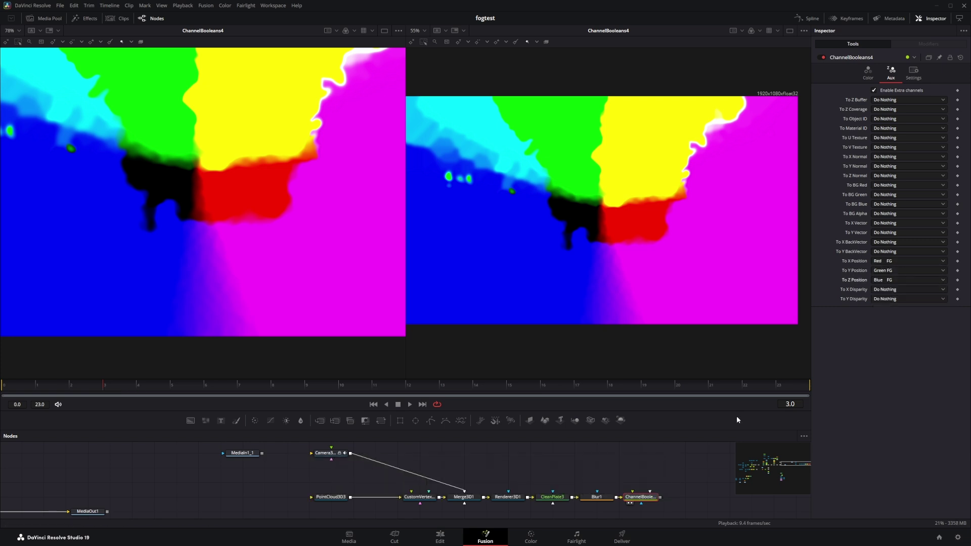
click(759, 33)
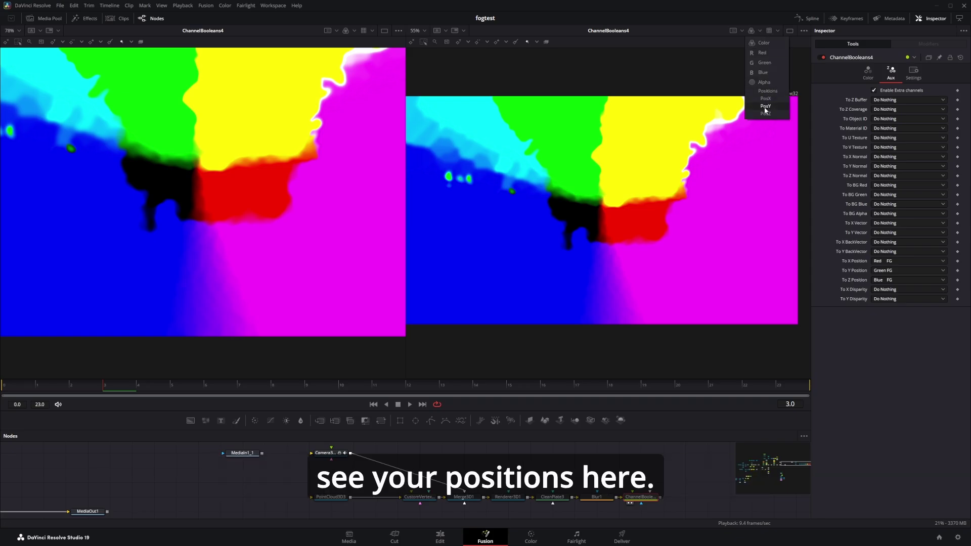
click(642, 462)
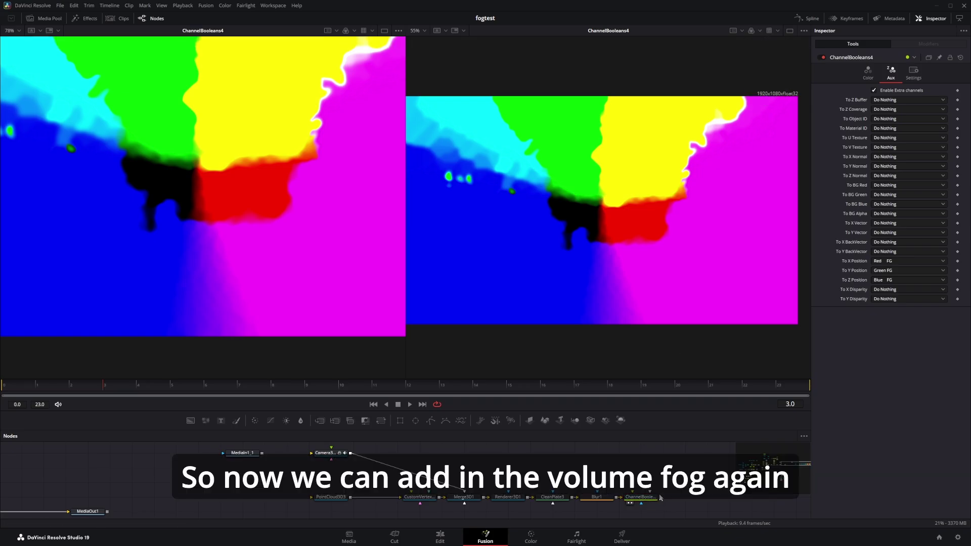
Add a Volume Fog node after ChannelBooleans4, connect the tracked 3D camera to it and view it in both viewers.
key(shift+space)
text(co)
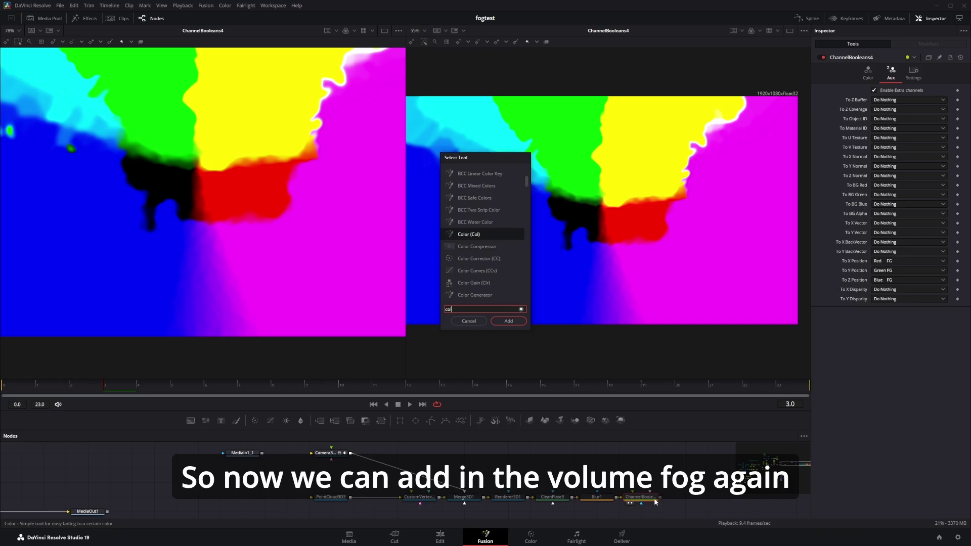
text(l)
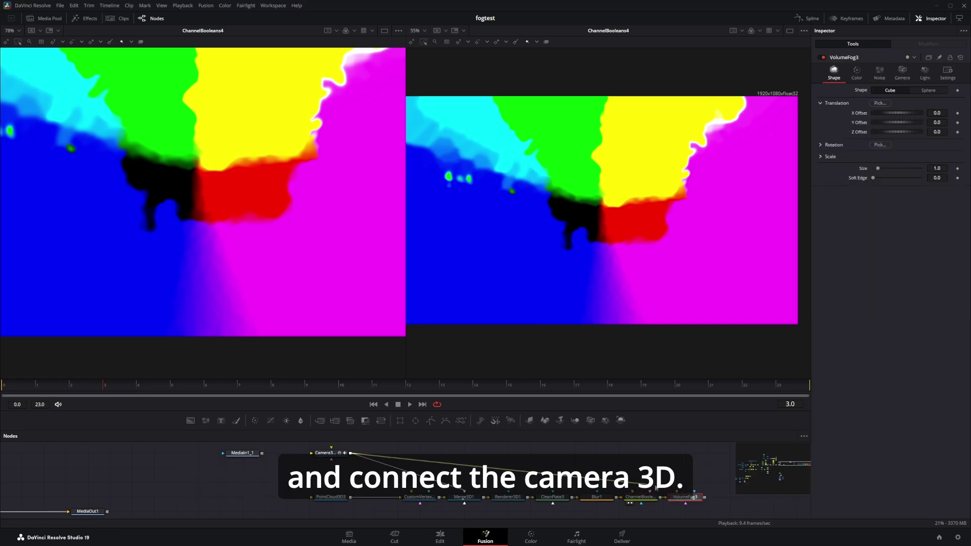
drag(656, 489, 604, 456)
key(1)
key(2)
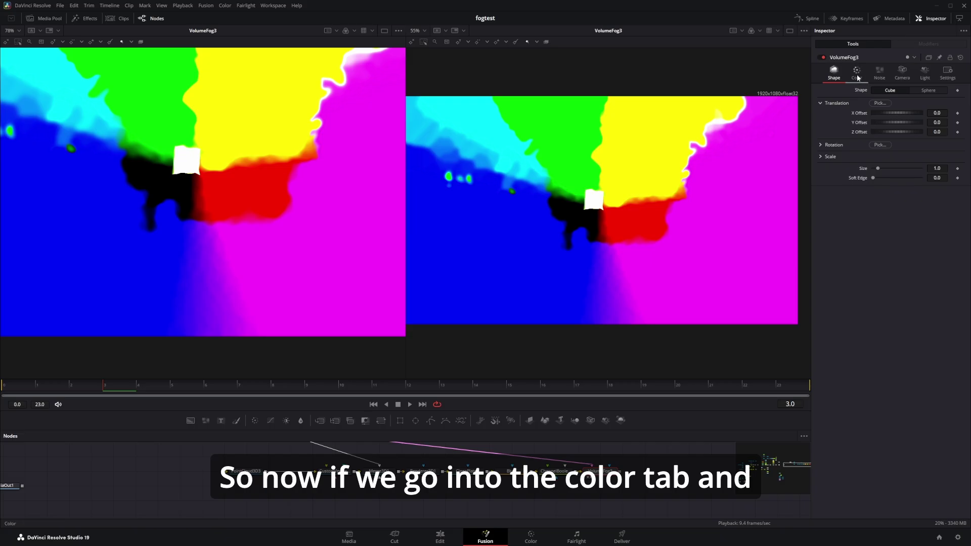
Enable Fog Only on VolumeFog3 and merge its fog over the MediaIn1_1 footage.
click(857, 76)
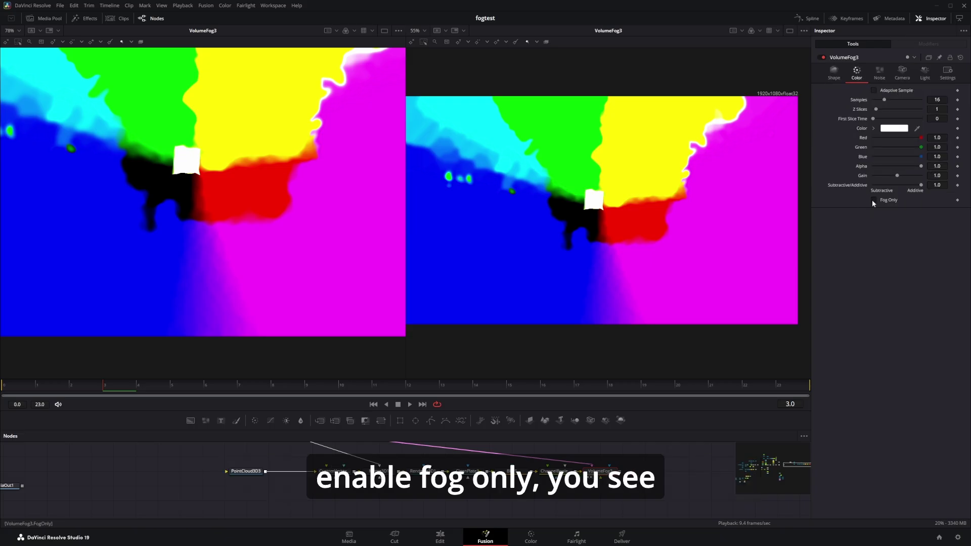
click(873, 200)
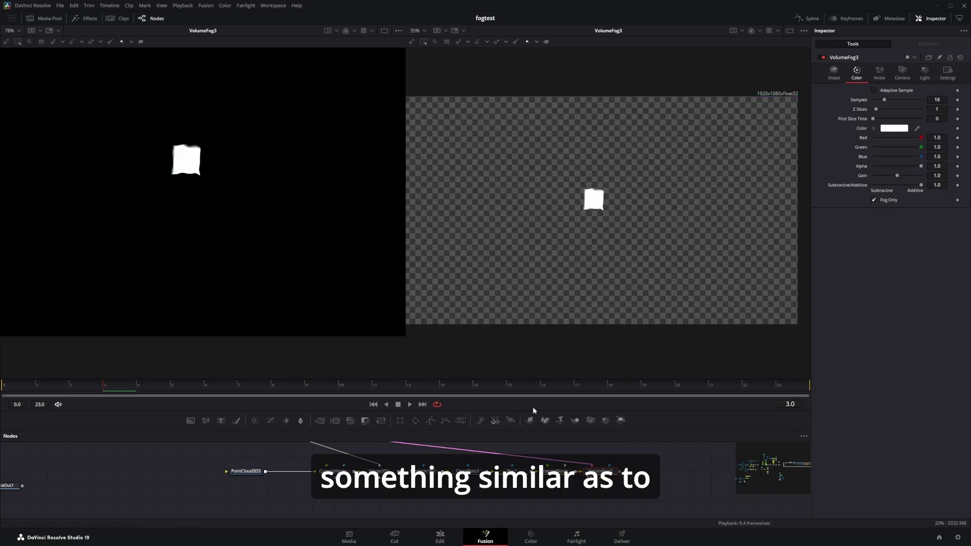
drag(379, 463, 362, 506)
drag(560, 470, 626, 475)
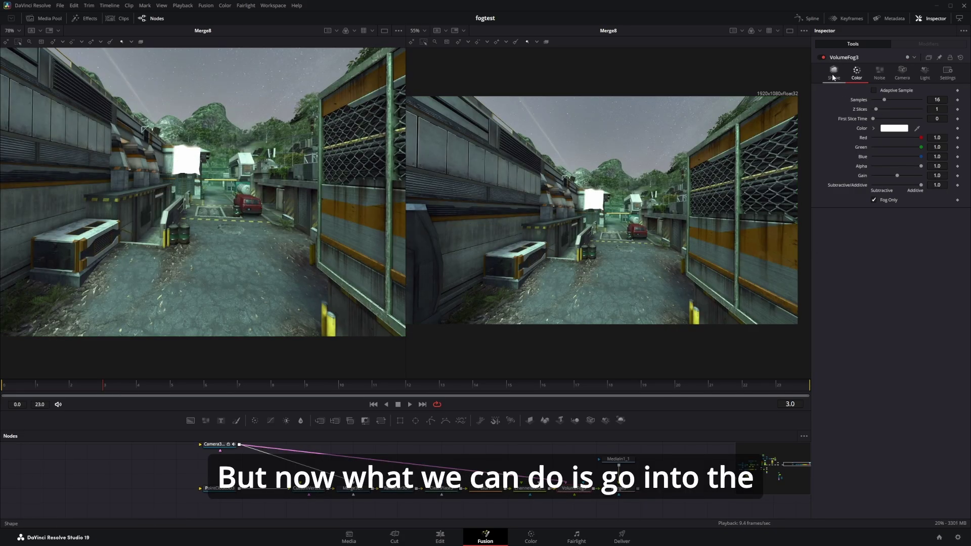
Pick VolumeFog3's translation at the street's ground, at about X 0.58, Y -2.17, Z 2.81, and change its shape to Sphere.
click(834, 76)
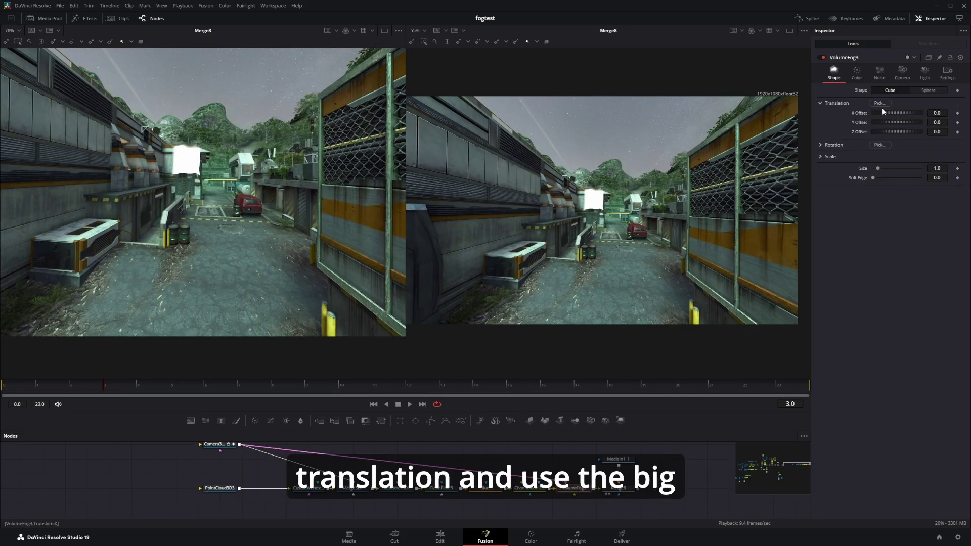
drag(749, 187, 465, 206)
drag(575, 279, 613, 255)
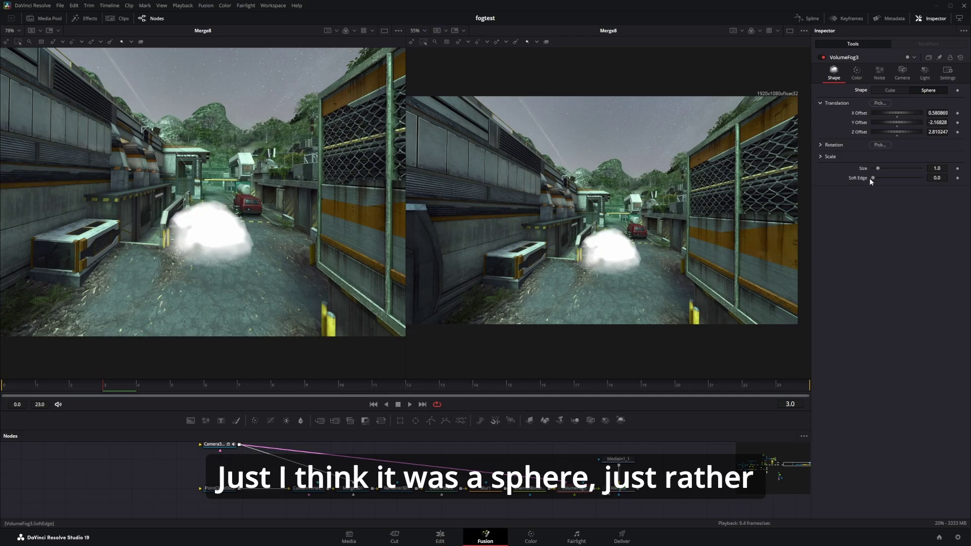
Set VolumeFog3's soft edge to 1.5 and its size to 3.54.
drag(877, 178, 921, 181)
click(938, 178)
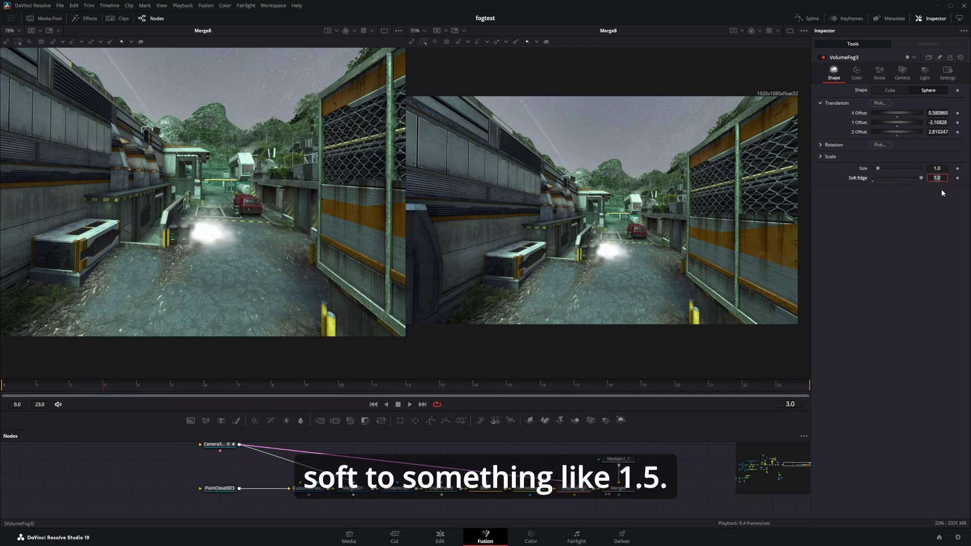
text(1.5)
key(Return)
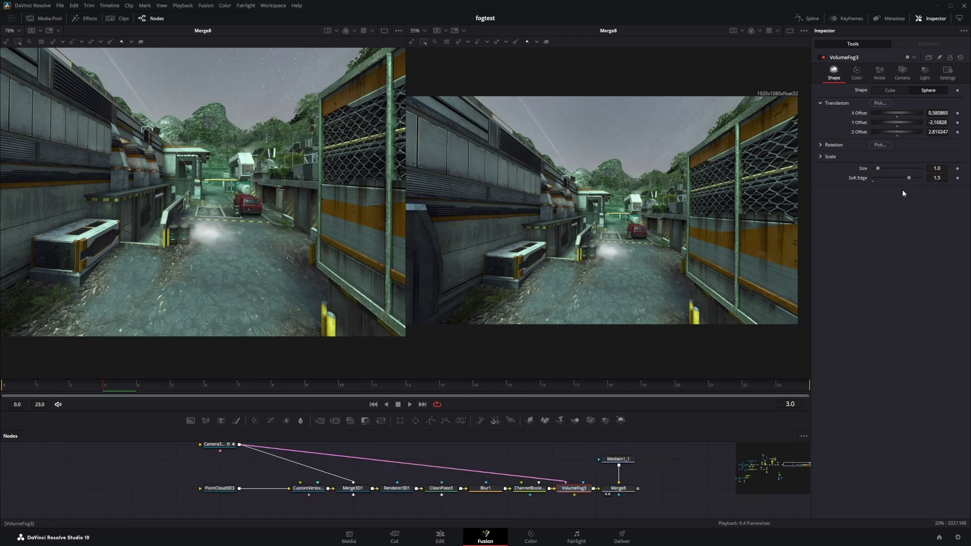
mouse_move(878, 169)
mouse_down()
mouse_move(903, 168)
mouse_move(891, 170)
mouse_up()
Play back the merged fog shot and view VolumeFog3 on its own beside it.
key(space)
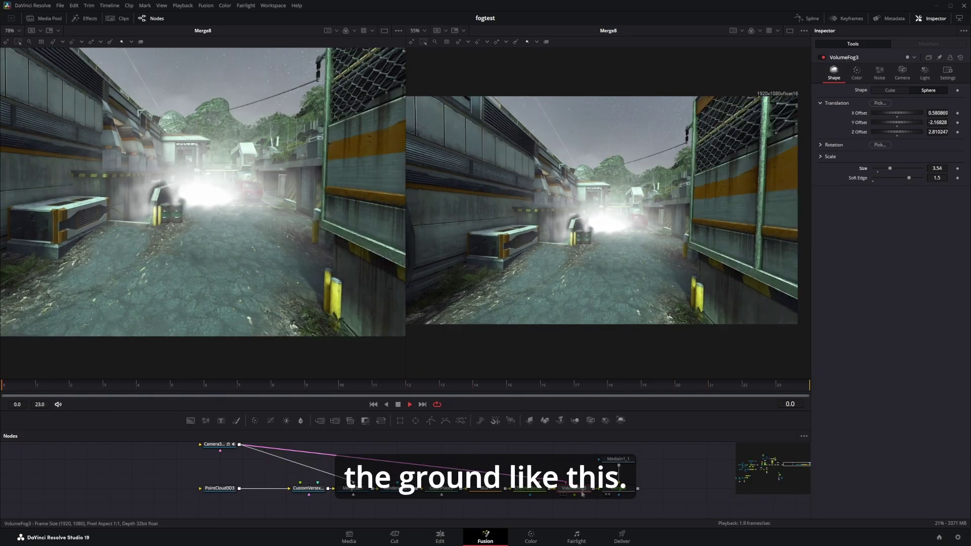
key(1)
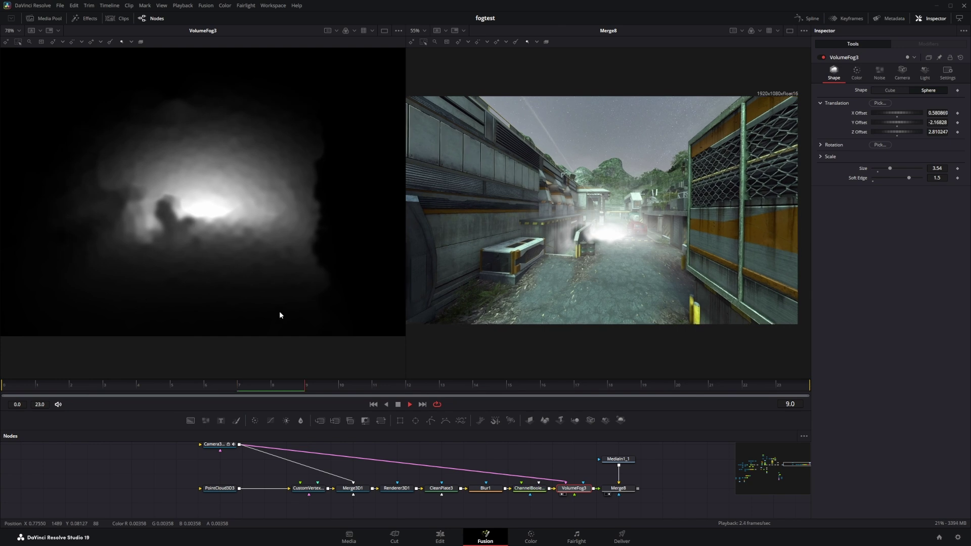
key(space)
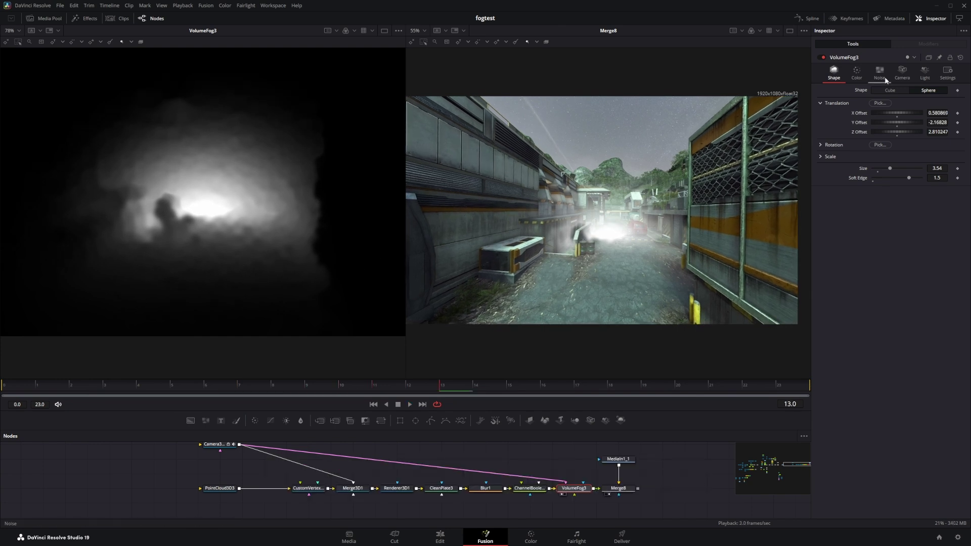
Set VolumeFog3's noise detail to 10 and its locked noise scale to 0.5, and preview the playback.
click(880, 76)
drag(873, 90, 930, 94)
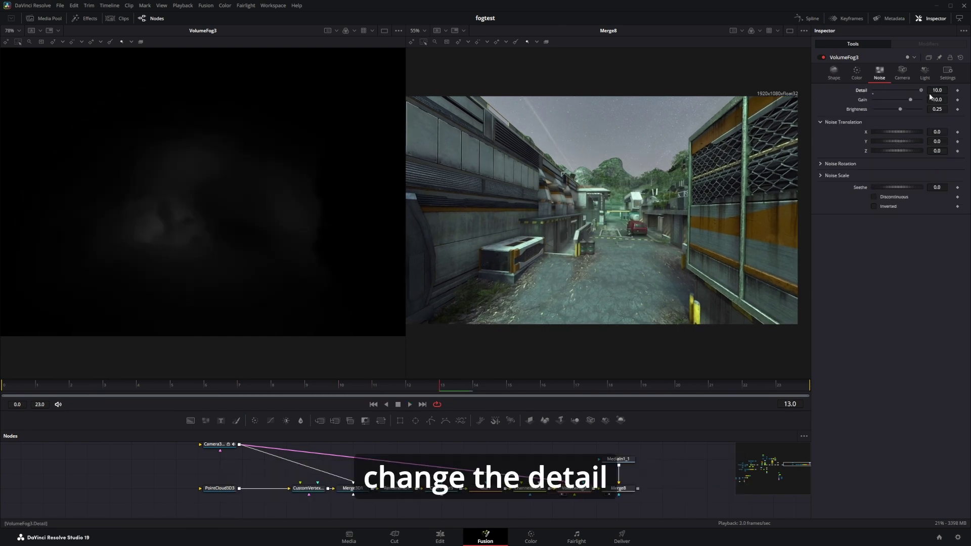
click(821, 176)
key(space)
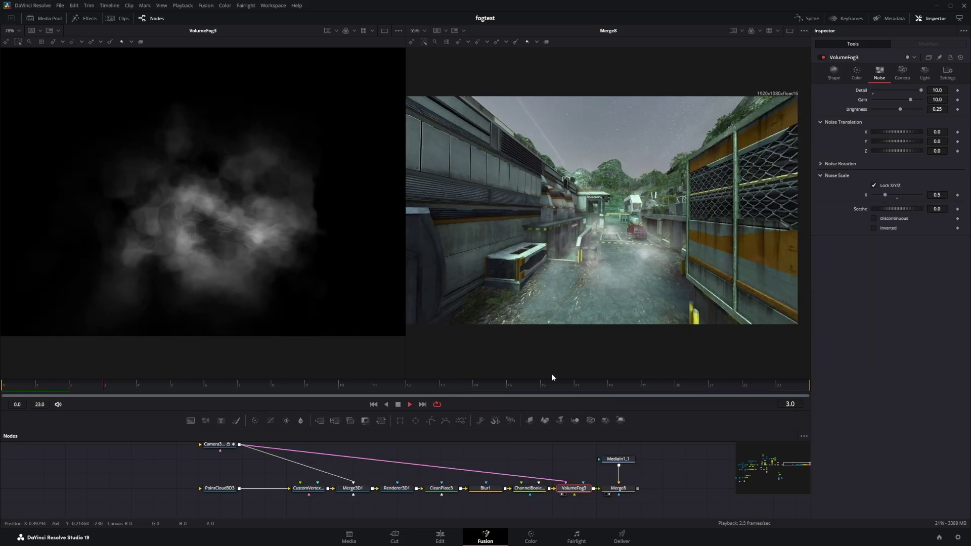
key(space)
Locate VolumeFog2 in the original composite's node tree and view its fog with its shape settings.
drag(591, 447, 774, 450)
drag(91, 508, 354, 497)
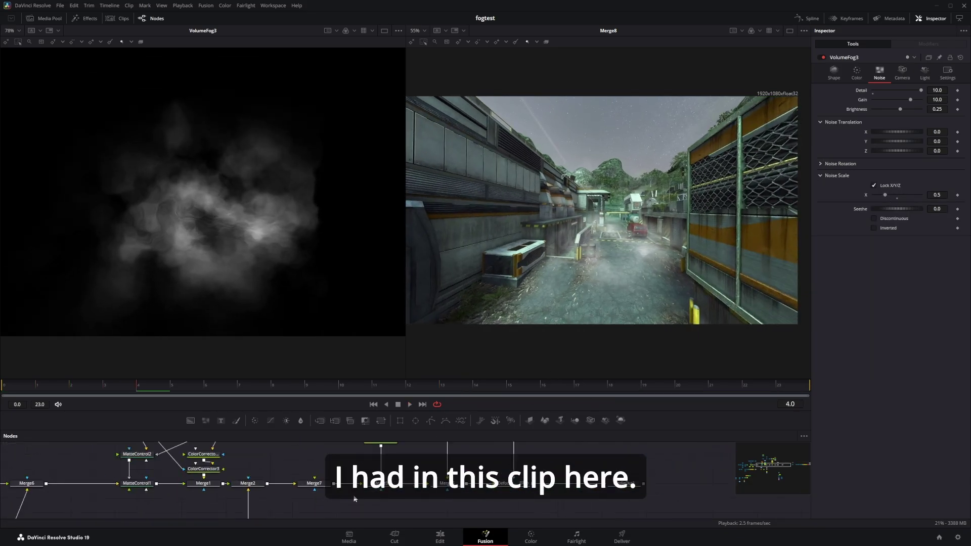
scroll(354, 500, right, 10)
click(508, 497)
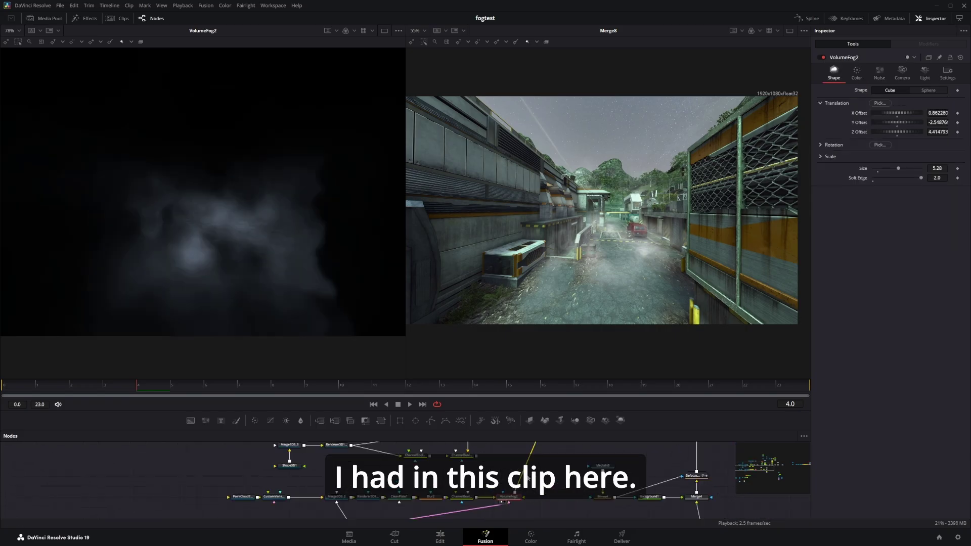
Examine VolumeFog1 of the original composite in both viewers, checking its lighting, colours and shape settings.
scroll(527, 478, up, 5)
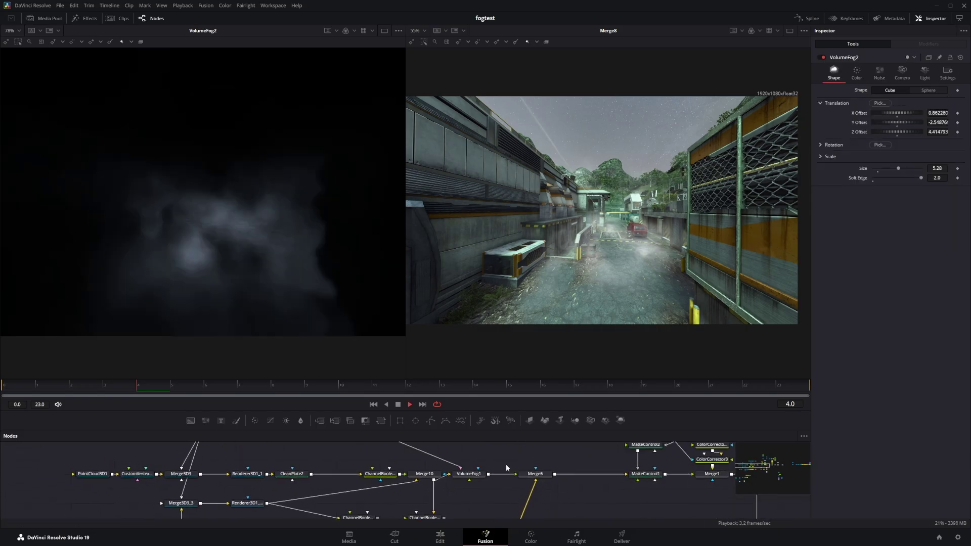
mouse_move(550, 506)
mouse_down()
mouse_move(567, 458)
mouse_move(566, 516)
mouse_up()
click(524, 487)
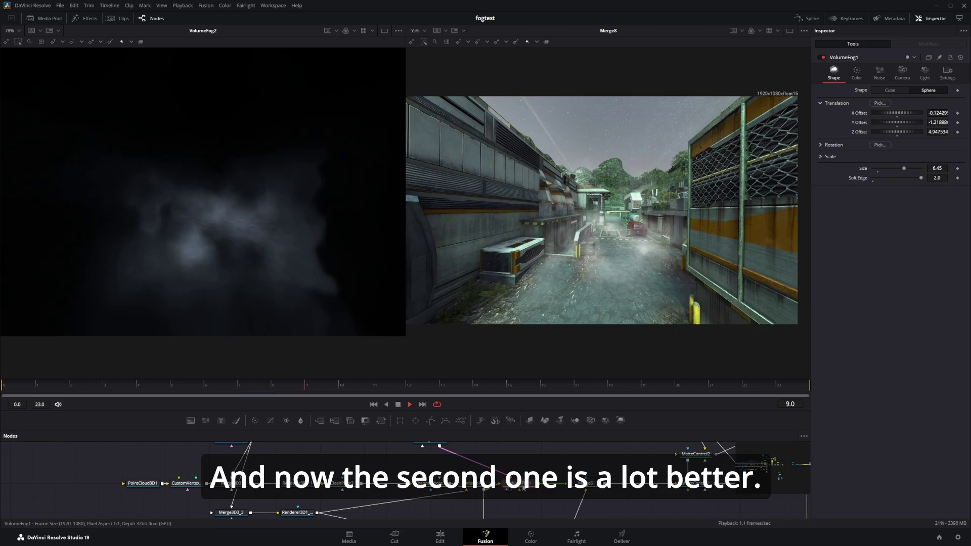
click(399, 405)
drag(521, 493, 518, 498)
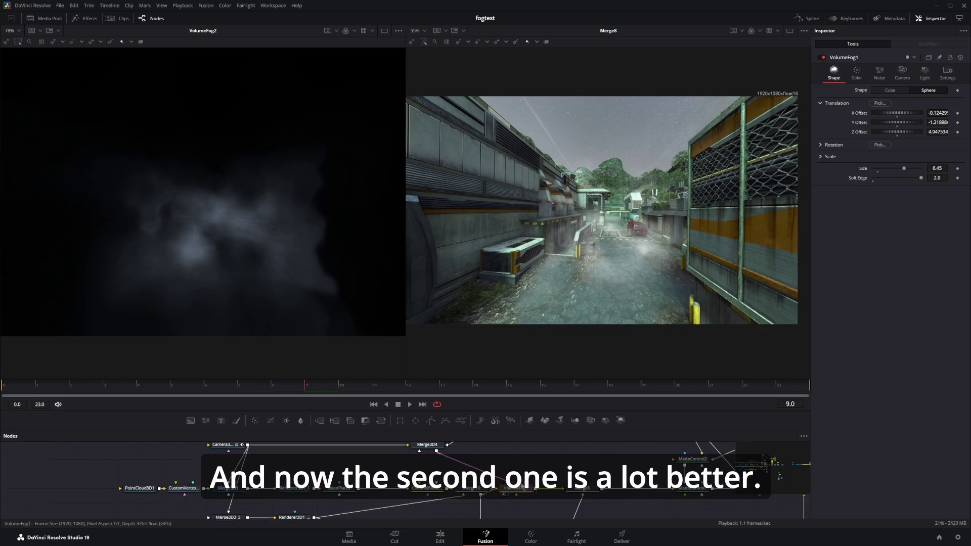
key(1)
key(2)
scroll(624, 247, down, 3)
key(ctrl+f)
key(ctrl+f)
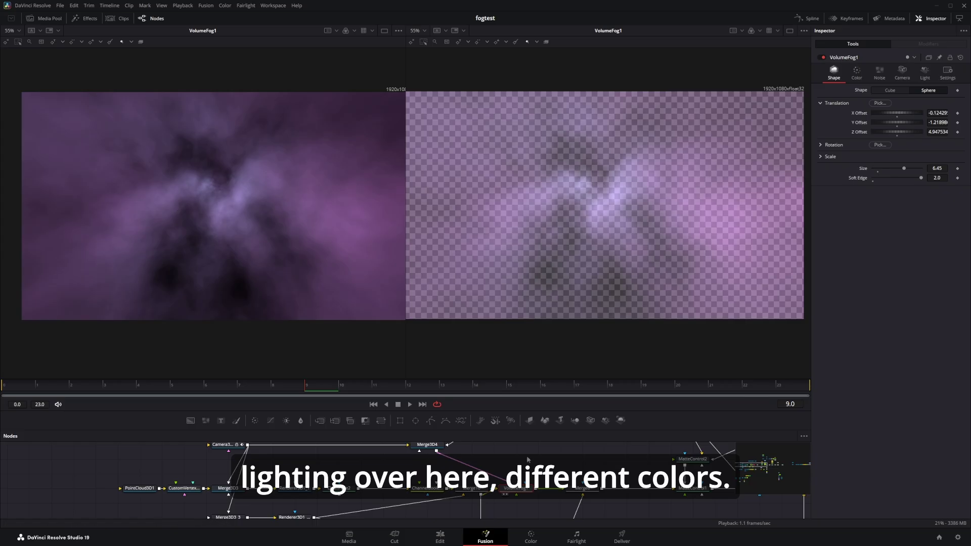
Add a second Volume Fog fed by ChannelBooleans4 and the tracked camera, merge it over MediaIn1_1 and enable Fog Only.
drag(568, 466, 276, 506)
drag(439, 475, 461, 475)
drag(444, 517, 464, 502)
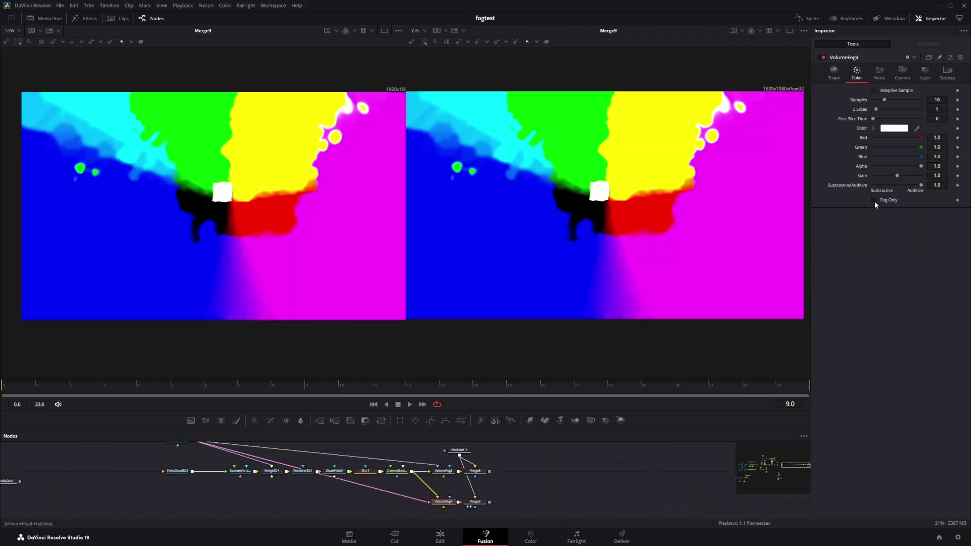
click(874, 200)
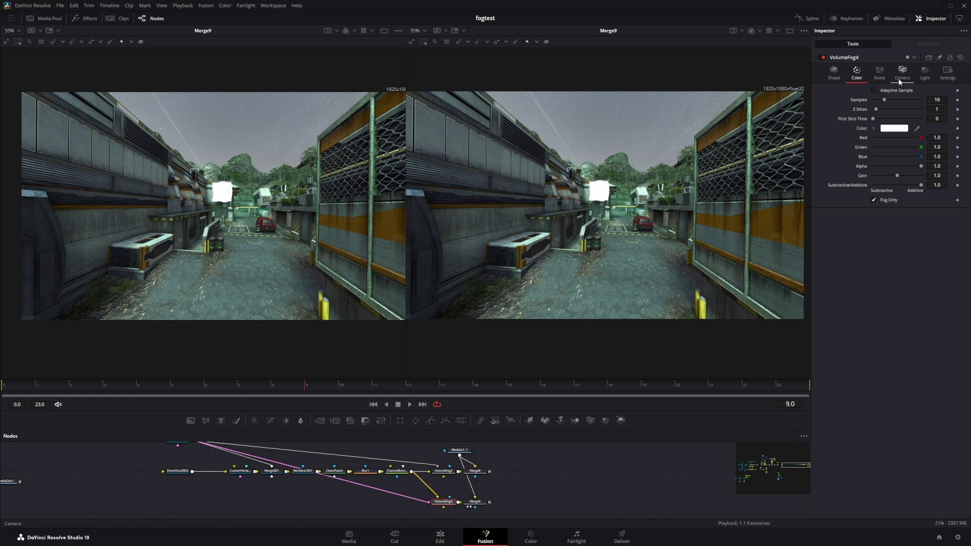
Place VolumeFog4 at about X 0.36, Y -0.48, Z 4.13, enlarge it across the whole scene and view it on its own.
click(834, 74)
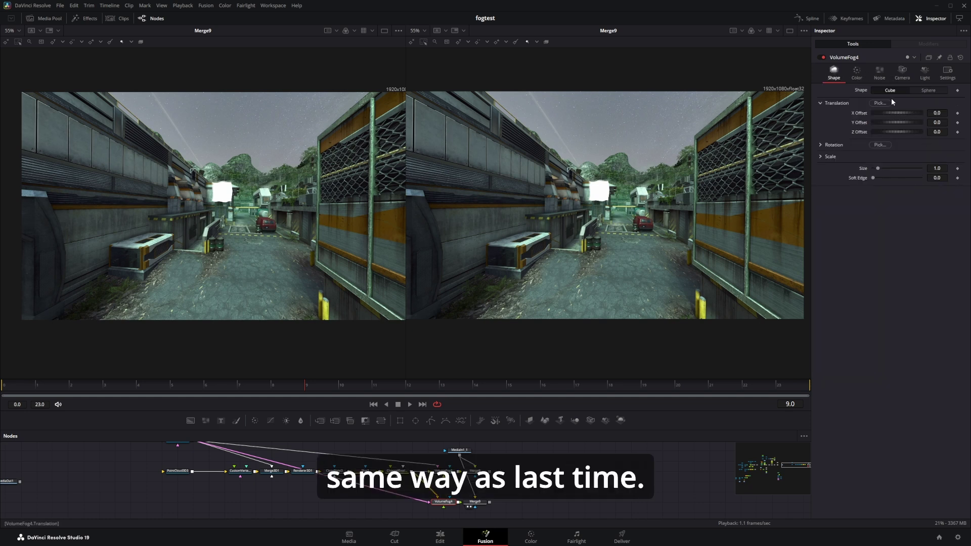
drag(632, 255, 610, 271)
drag(942, 123, 951, 124)
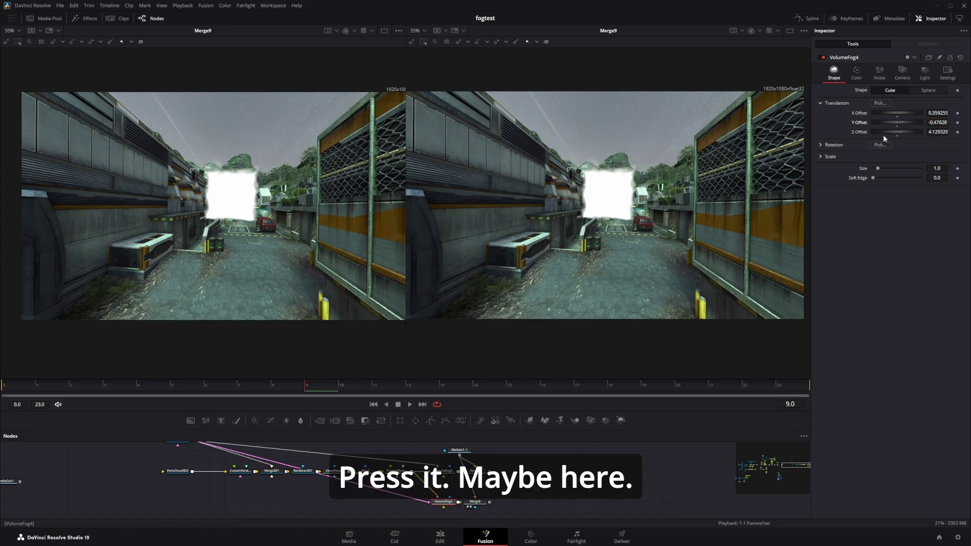
click(911, 91)
drag(891, 168, 889, 169)
key(1)
Set VolumeFog4's noise detail to 10, gain to 4.8, brightness to -0.25 and noise scale to 0.5, and preview the playback.
click(880, 75)
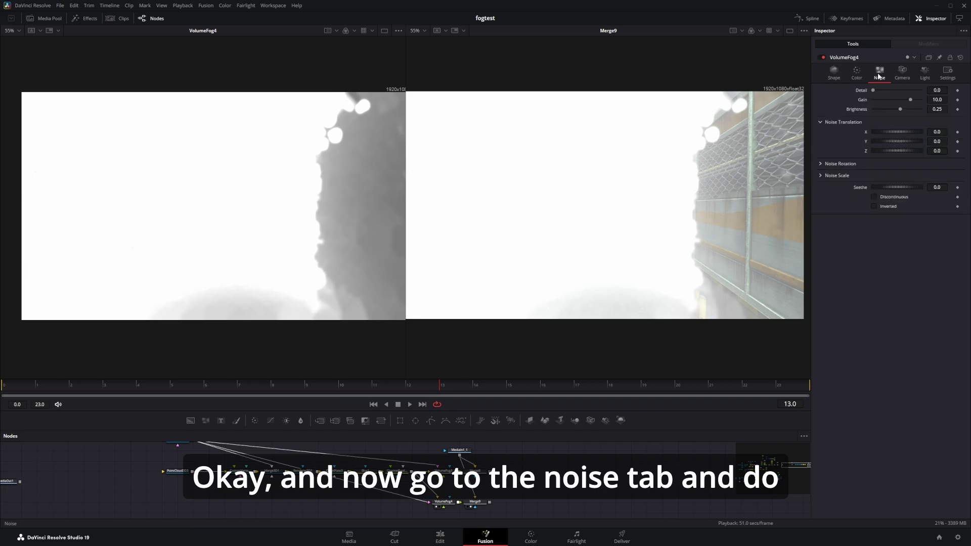
drag(876, 91, 903, 101)
drag(900, 109, 894, 109)
click(821, 176)
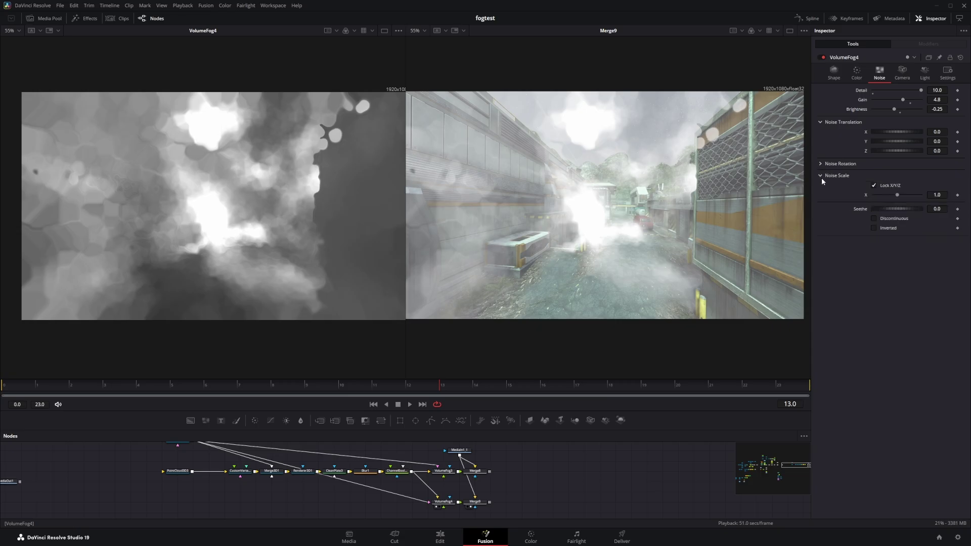
drag(891, 195, 888, 196)
key(space)
click(365, 471)
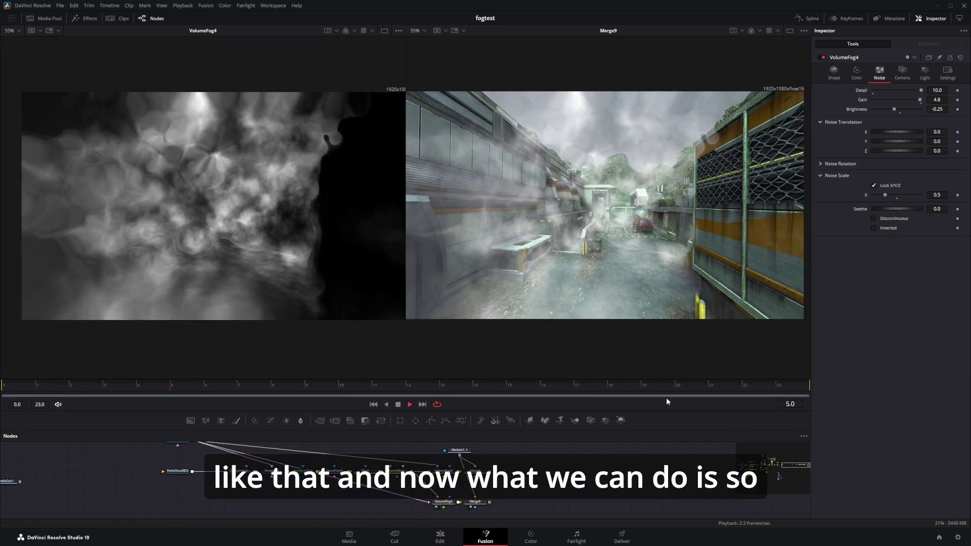
key(space)
Move the Camera3D3 node in line with VolumeFog4, leaving room between them on the connection.
drag(536, 487, 614, 484)
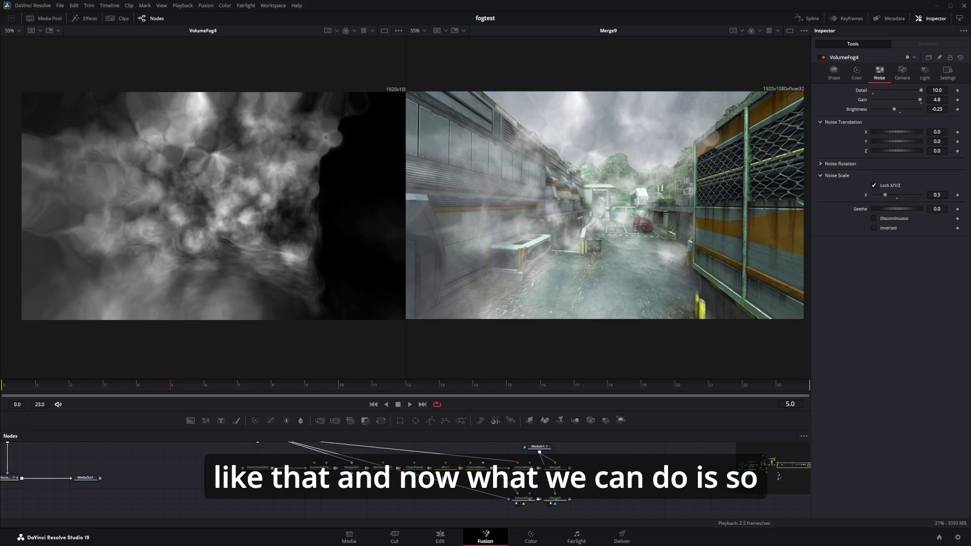
drag(532, 476, 586, 496)
drag(315, 459, 315, 518)
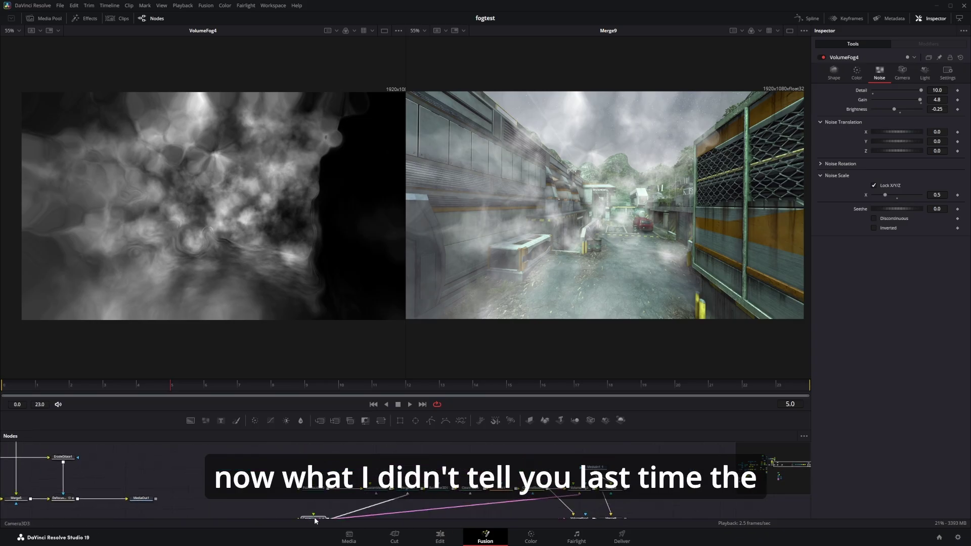
click(315, 518)
scroll(592, 474, up, 4)
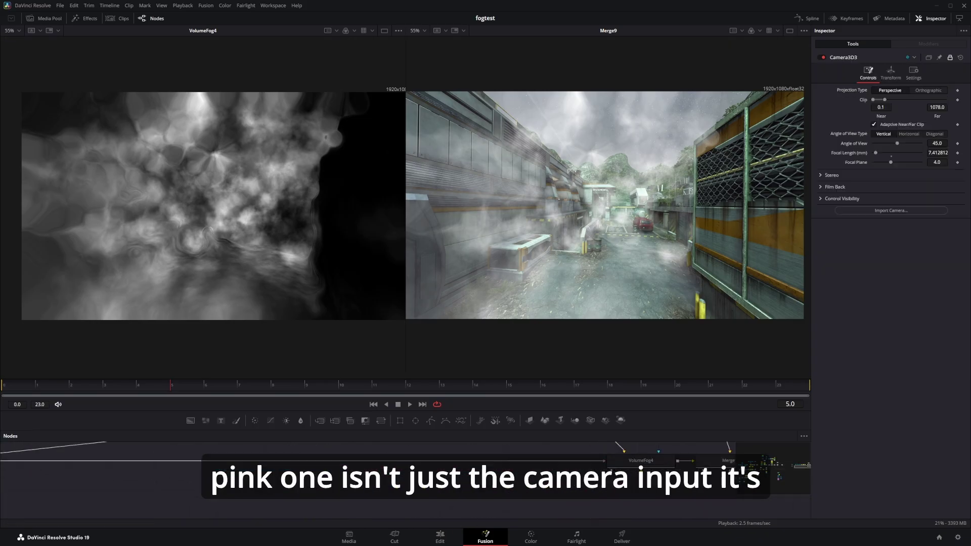
drag(520, 477, 646, 486)
drag(399, 508, 568, 503)
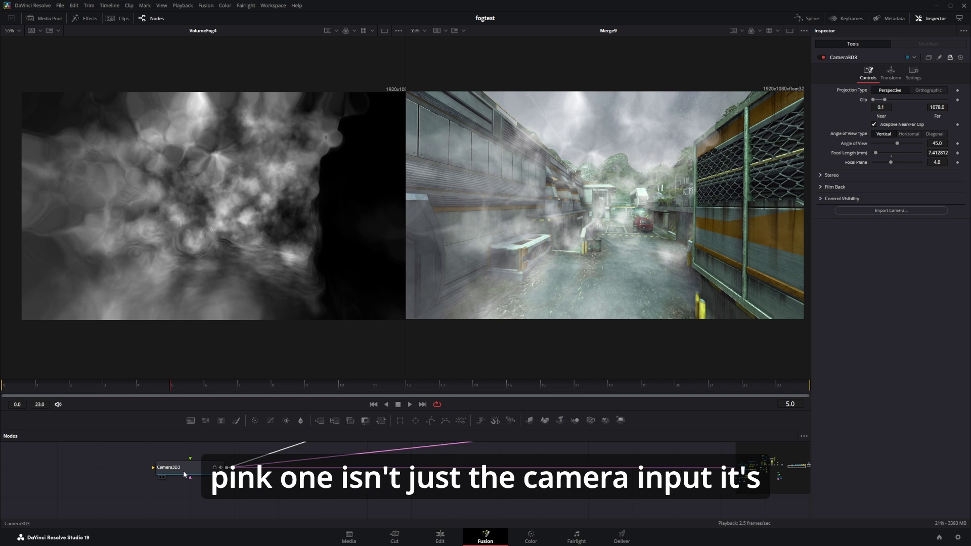
drag(184, 473, 320, 474)
scroll(524, 468, right, 3)
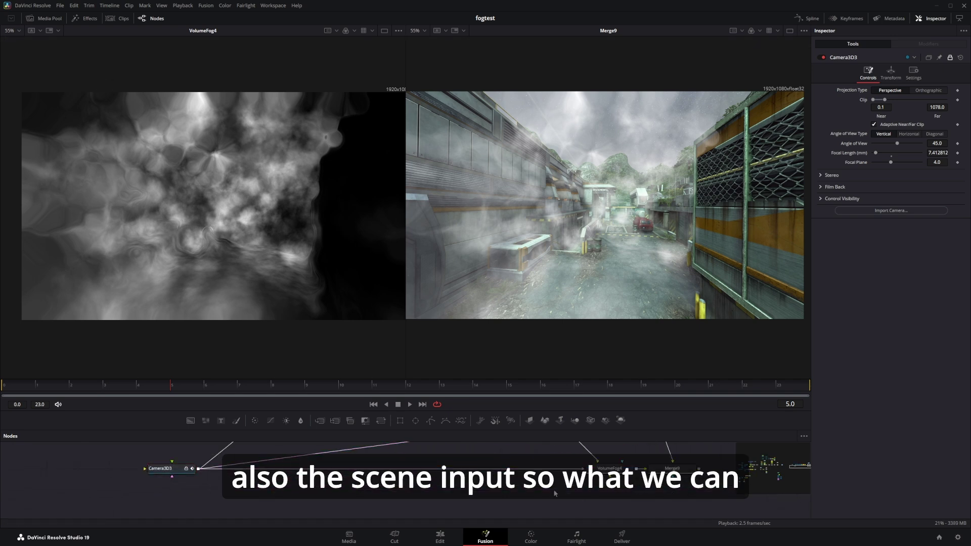
Insert a Merge 3D node between Camera3D3 and VolumeFog4's scene input.
key(shift+space)
text(mer)
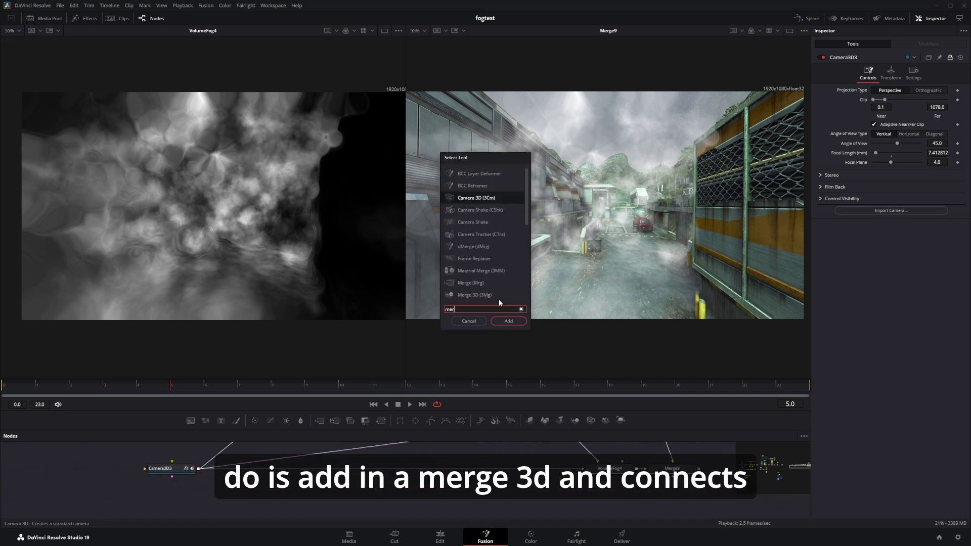
text(ge)
key(Down)
key(Return)
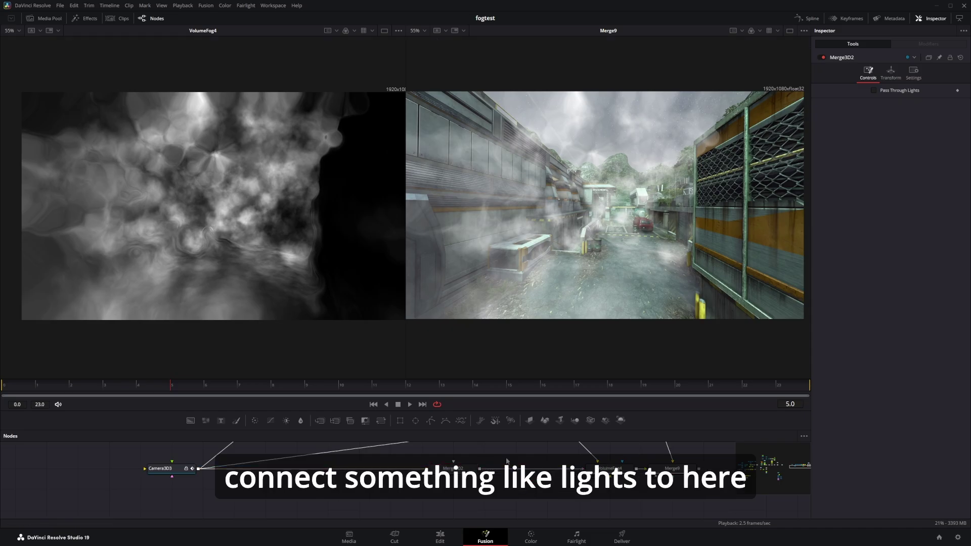
Add a Point Light node and connect it to Merge3D2.
scroll(491, 472, down, 3)
key(shift+space)
text(point)
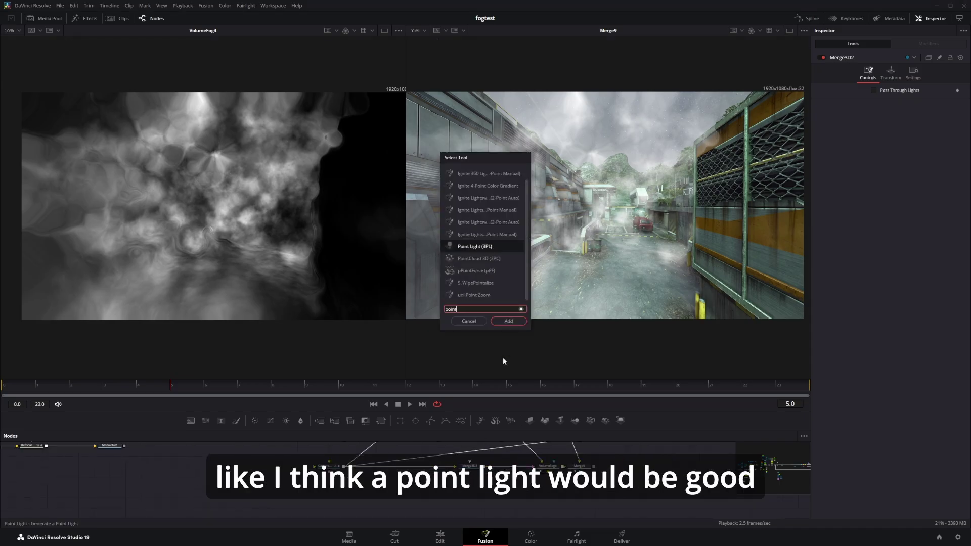
click(507, 321)
drag(456, 488, 471, 488)
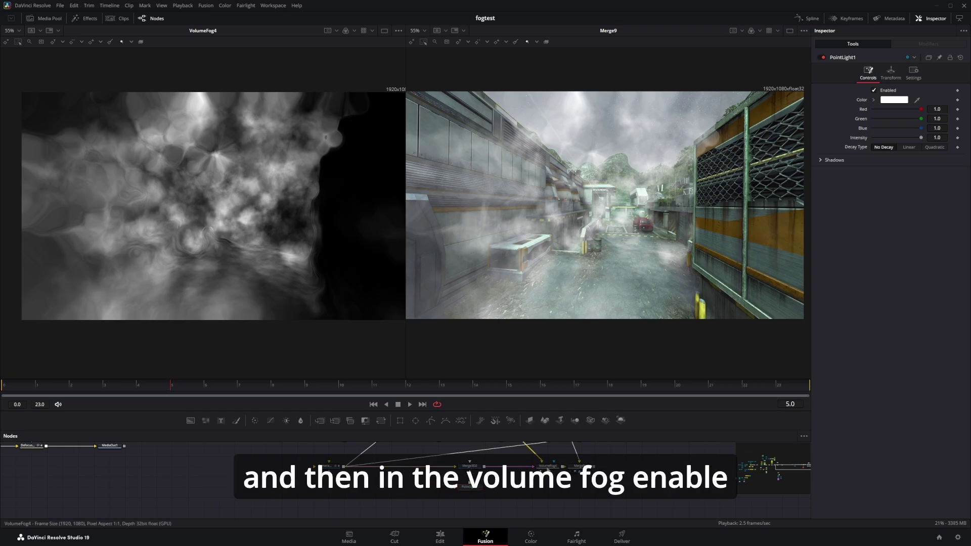
Enable lighting in VolumeFog4 and view Merge3D2's scene beside the composite.
scroll(560, 469, up, 3)
click(545, 466)
click(926, 73)
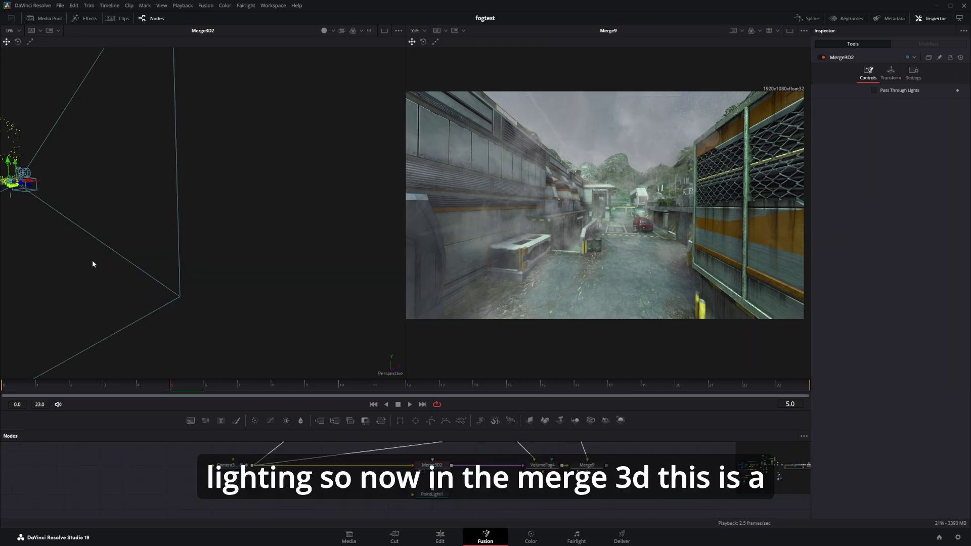
Look at Merge3D2's scene through Camera3D3 with the point light selected, and show it beside VolumeFog4's output.
right_click(388, 369)
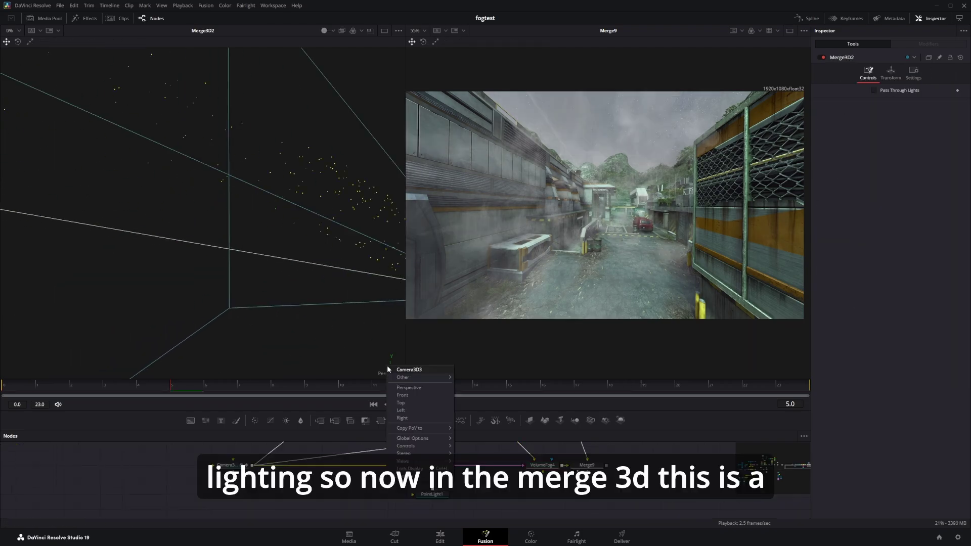
click(407, 370)
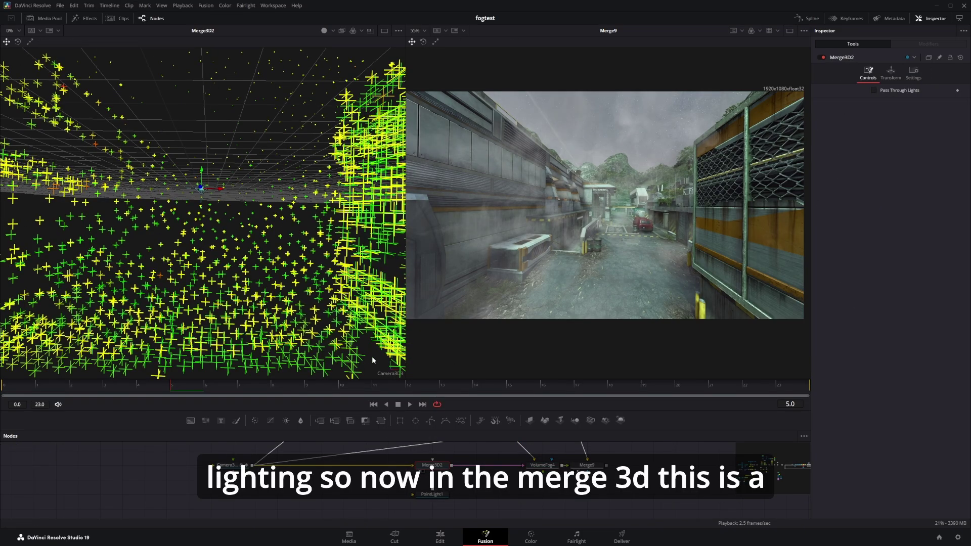
click(438, 496)
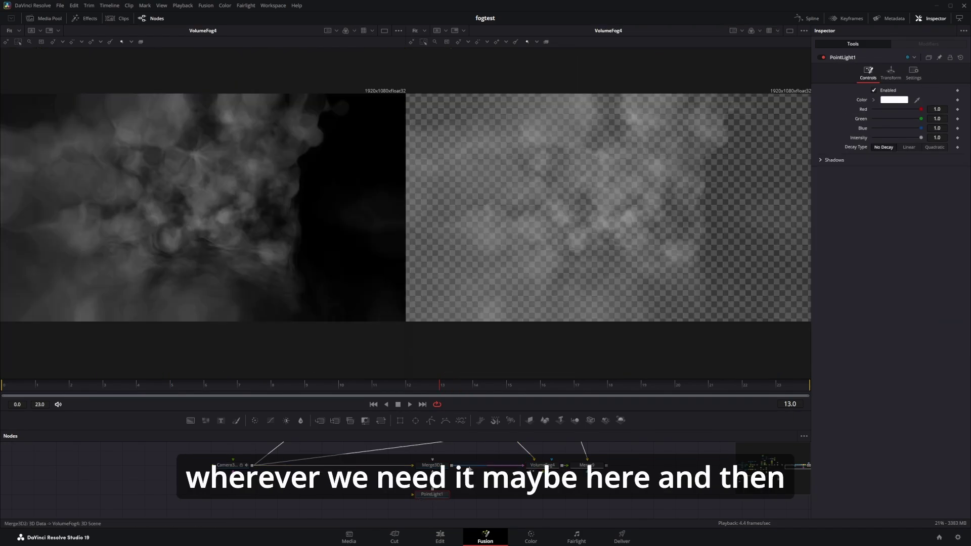
click(431, 465)
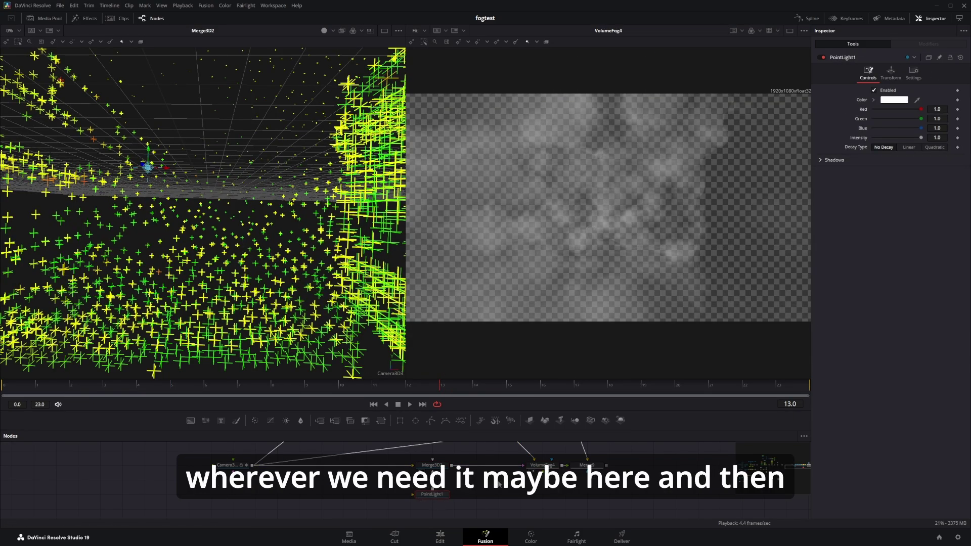
click(542, 465)
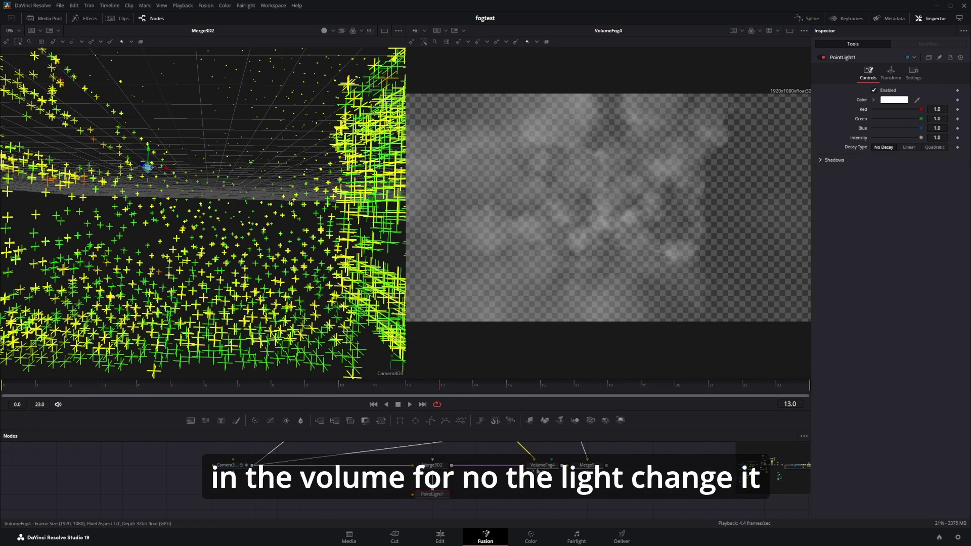
Set the point light's decay type to Linear with a decay rate of about 0.08.
click(438, 496)
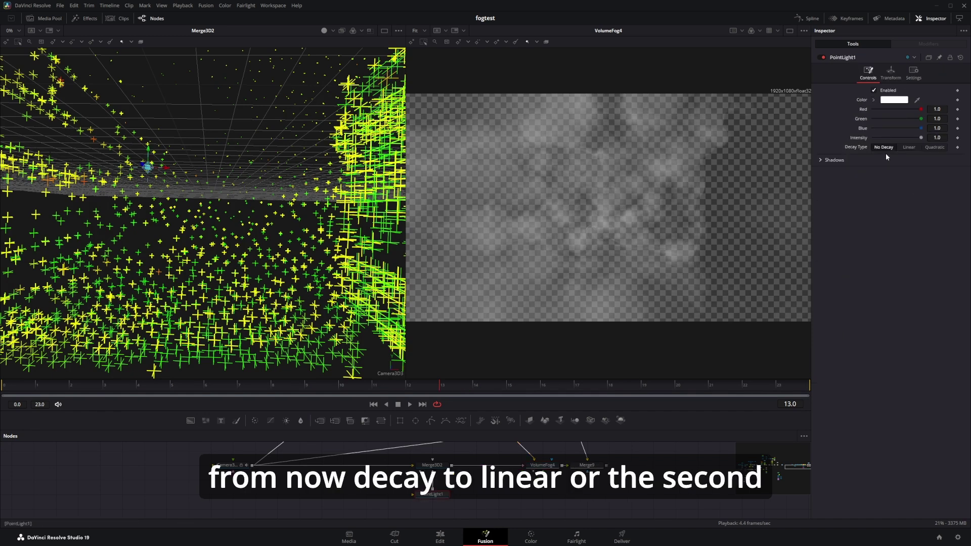
click(929, 148)
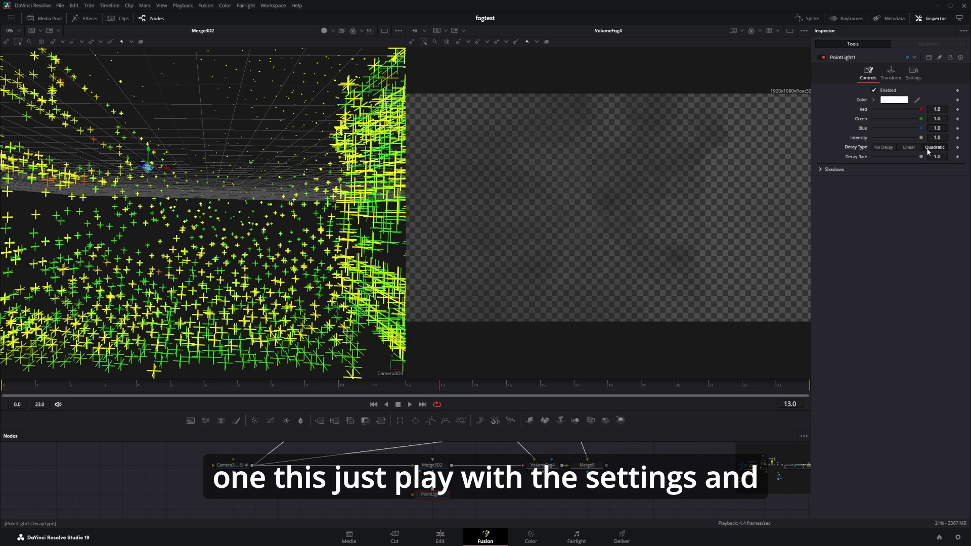
click(910, 147)
drag(921, 157, 876, 157)
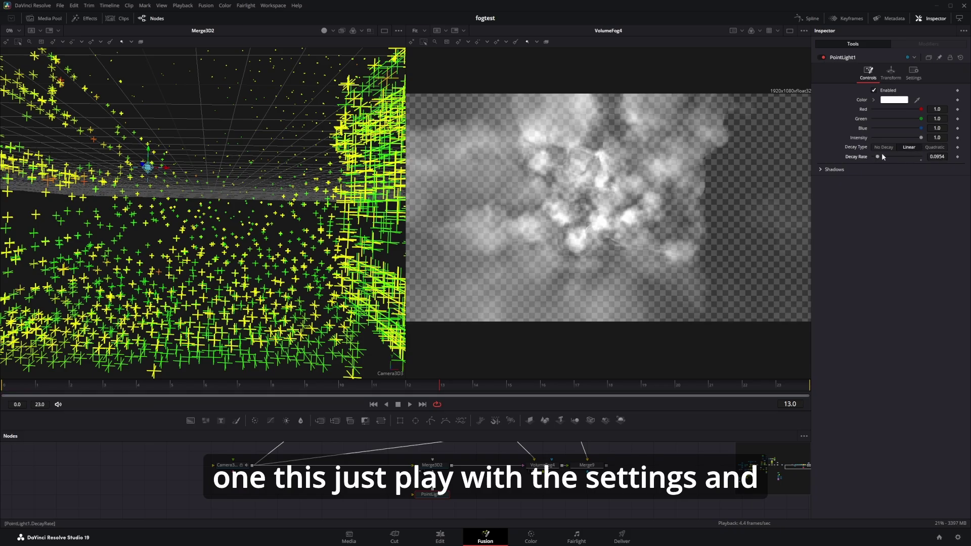
Color the point light pale blue (red 0.576, green 0.769, blue 1.0) and lower its intensity to 0.669.
click(894, 100)
click(513, 250)
click(561, 339)
mouse_move(921, 138)
mouse_down()
mouse_move(898, 144)
mouse_move(905, 139)
mouse_up()
Duplicate the point light, connect the copy to Merge3D2 and set its color to pinkish purple #ea81ff.
key(ctrl+c)
key(ctrl+v)
drag(433, 494, 517, 443)
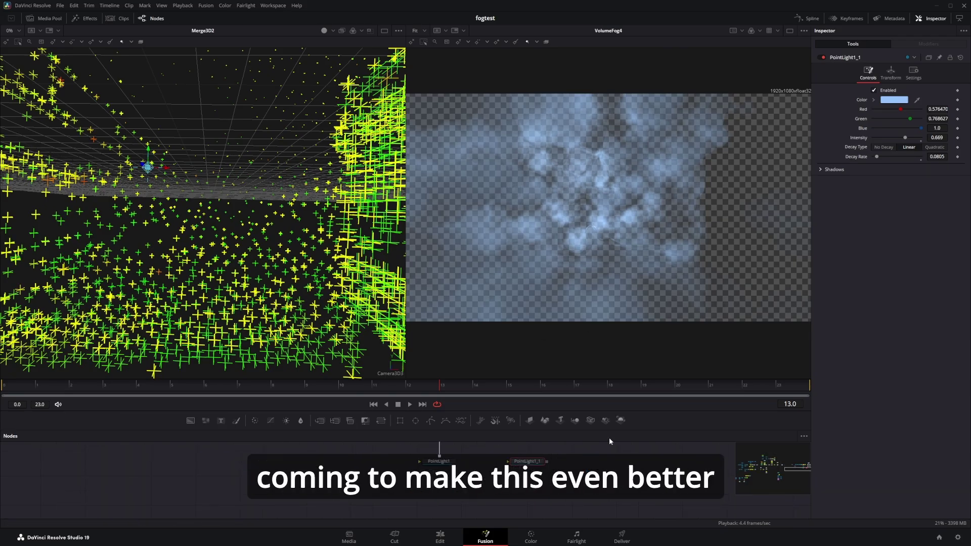
drag(609, 439, 626, 474)
drag(563, 498, 512, 497)
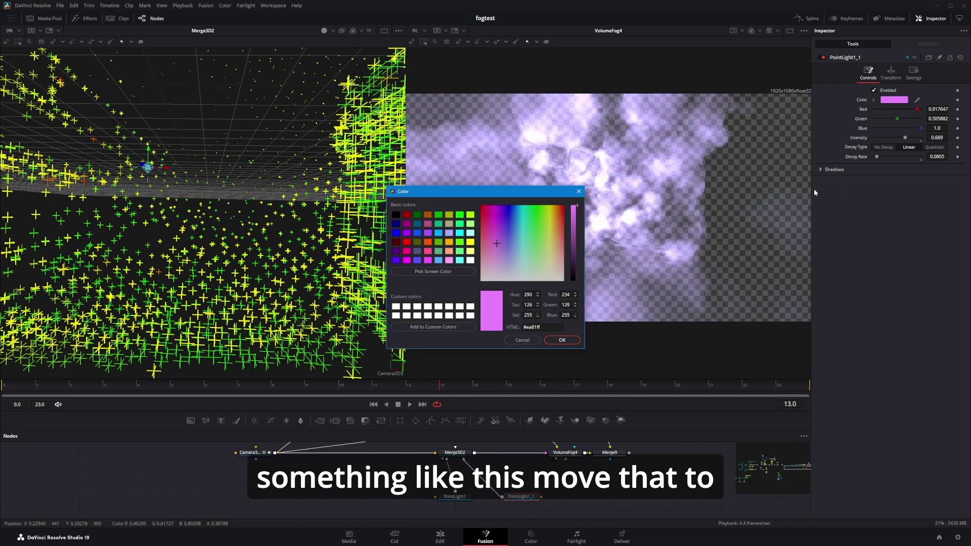
click(562, 340)
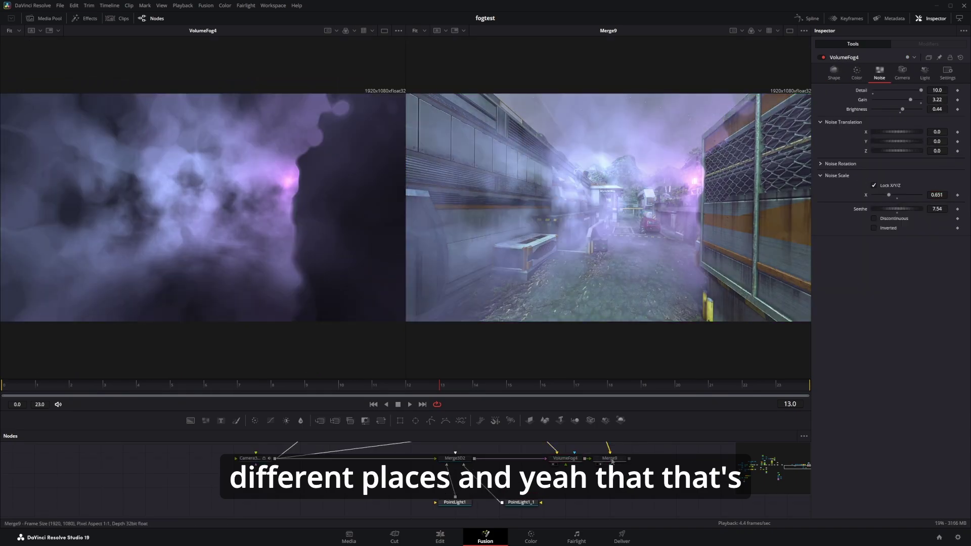
Play back the Merge9 composite briefly to preview the colored fog lighting.
click(611, 459)
key(space)
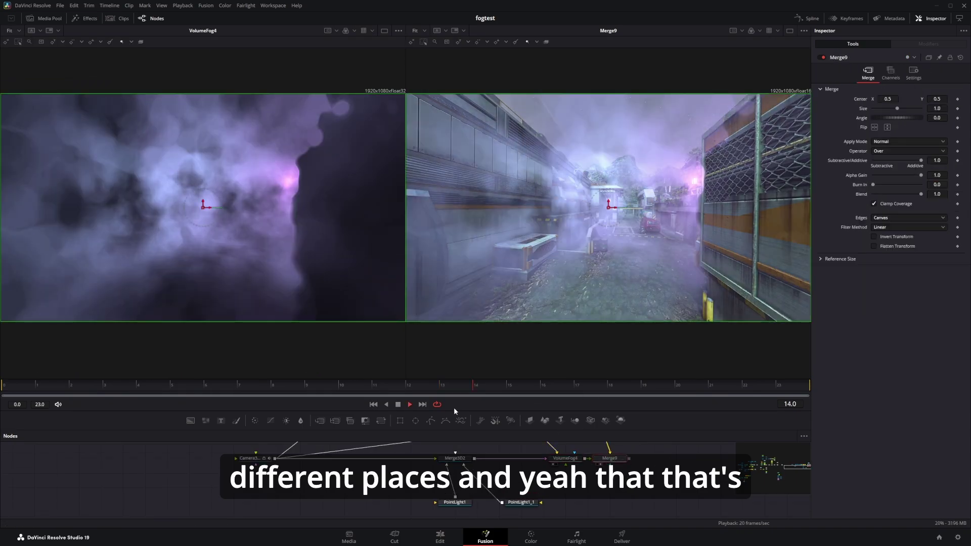
click(398, 405)
Return to the original fog composite's nodes and display VolumeFog1 in both viewers.
drag(582, 464, 550, 501)
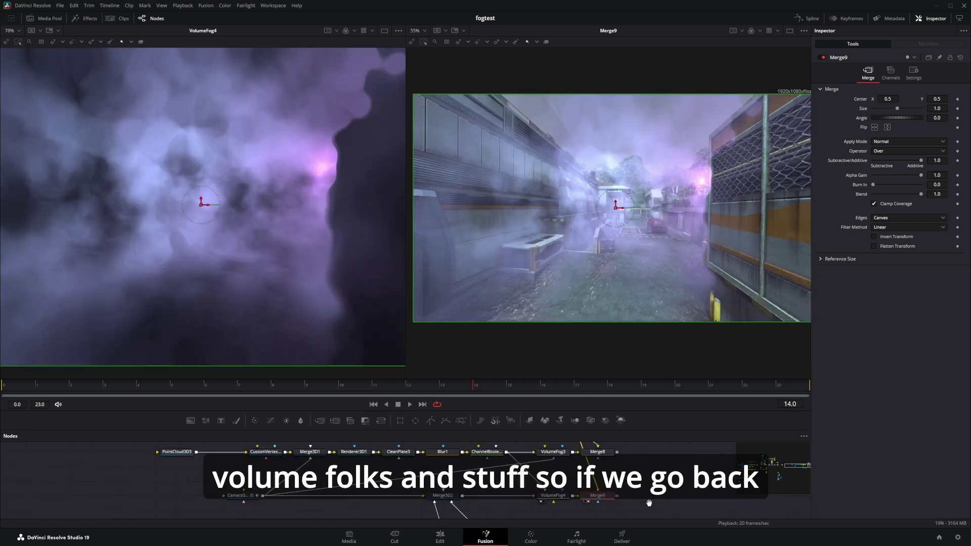
drag(306, 462, 371, 487)
key(1)
key(2)
drag(478, 493, 508, 460)
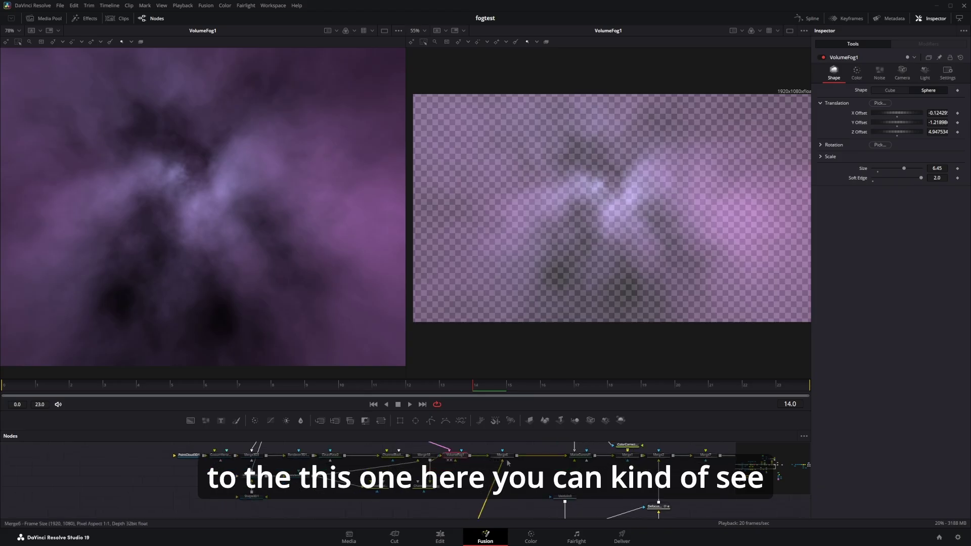
Display Merge6 in both viewers to inspect the combined fog layers.
click(507, 459)
key(1)
key(2)
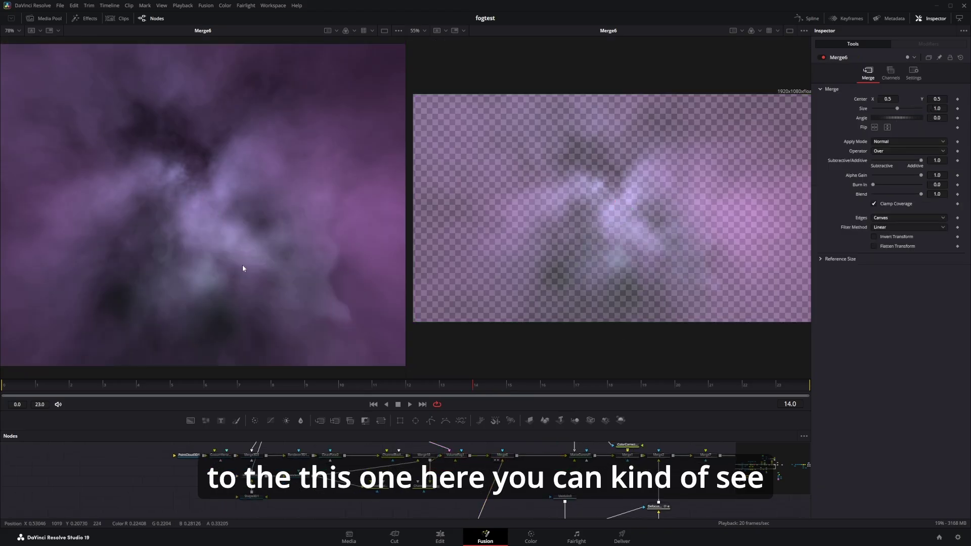
scroll(245, 256, down, 2)
scroll(245, 256, up, 2)
Examine the original composite's node chain from MatteControl1 to DefocusGamma_2, and show DefocusGamma_2 in both viewers.
click(580, 457)
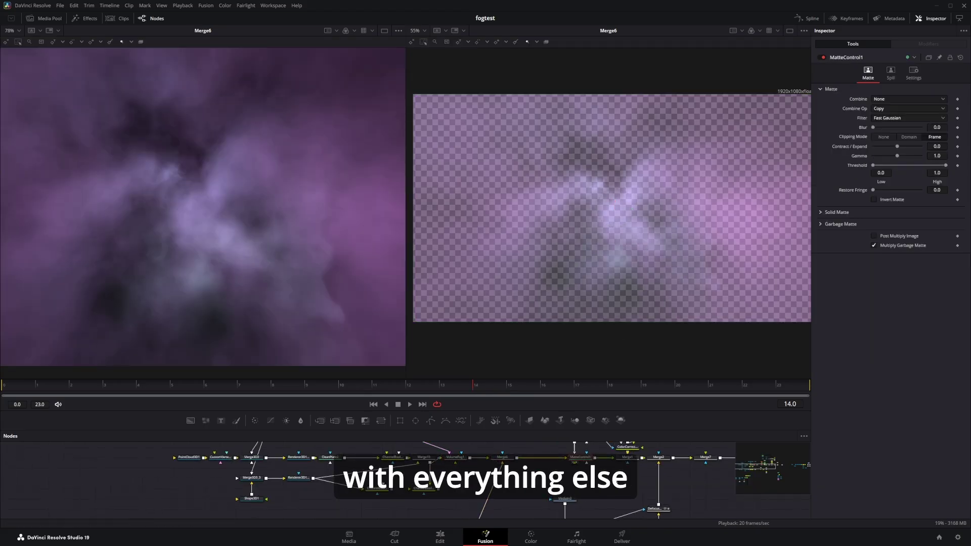
drag(659, 466, 514, 468)
click(514, 462)
click(596, 497)
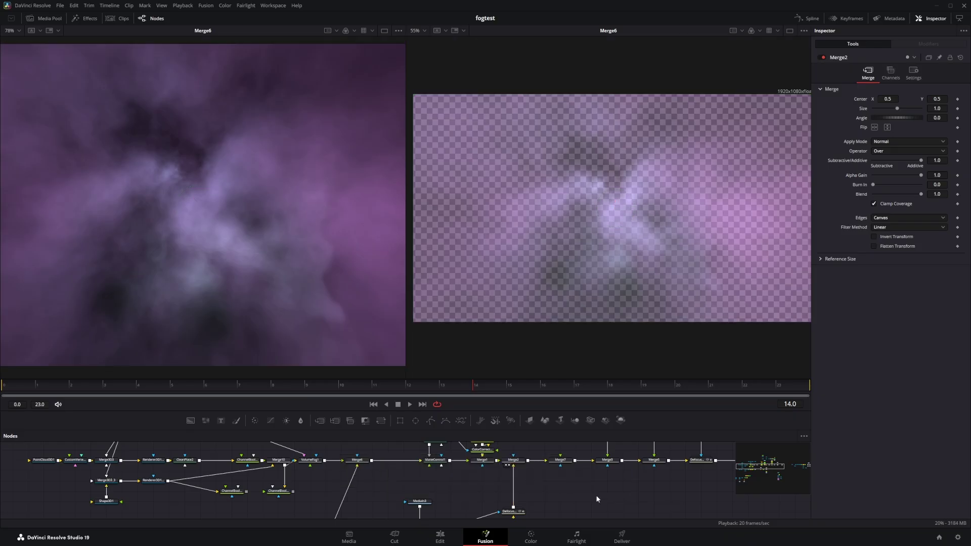
click(609, 470)
drag(703, 467, 591, 481)
click(609, 476)
scroll(655, 487, down, 4)
scroll(658, 483, up, 5)
scroll(449, 493, down, 5)
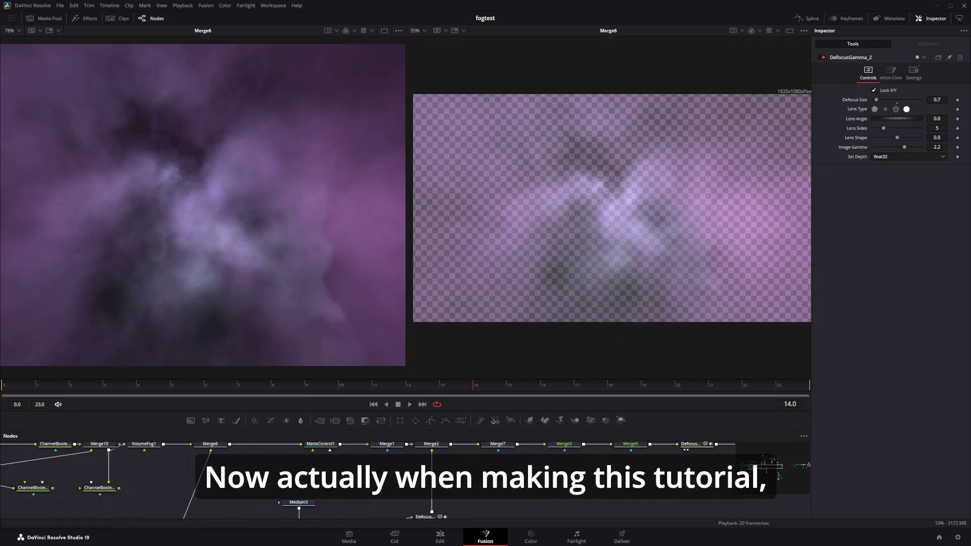
scroll(506, 474, up, 5)
drag(523, 475, 400, 505)
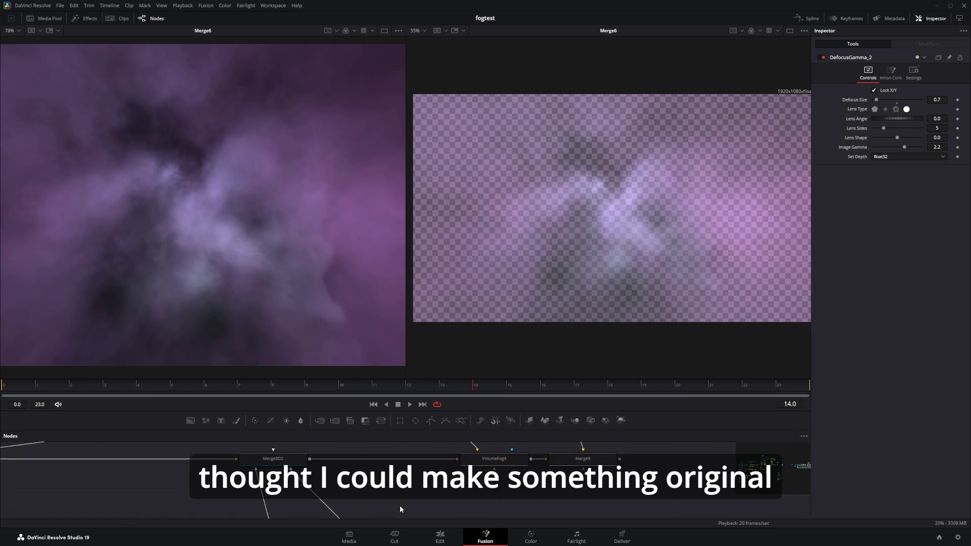
scroll(460, 480, down, 3)
scroll(506, 475, up, 3)
drag(506, 475, 563, 478)
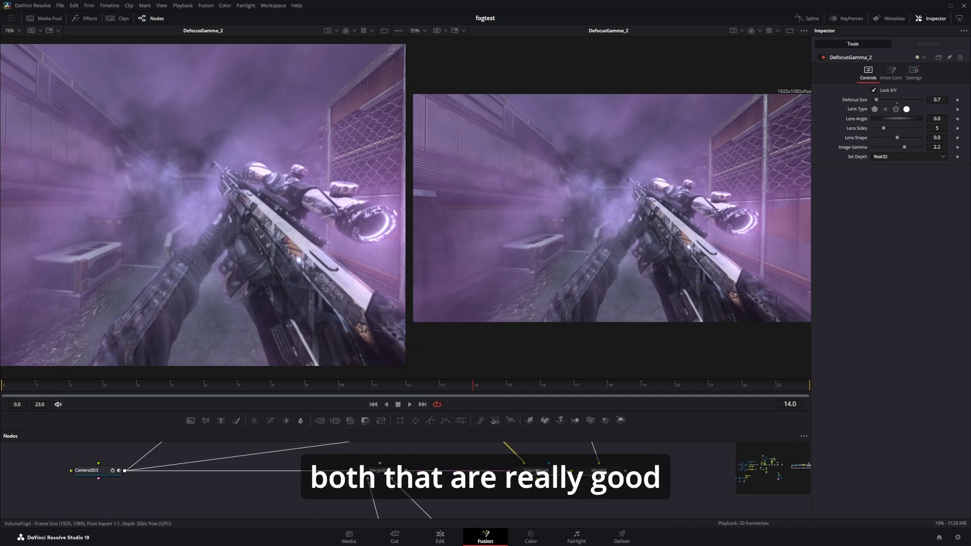
click(531, 471)
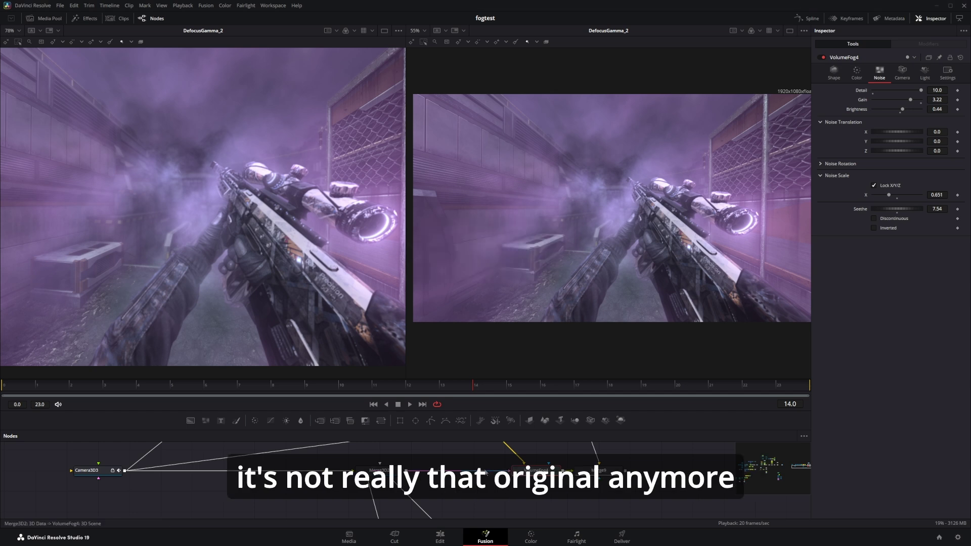
scroll(571, 472, down, 5)
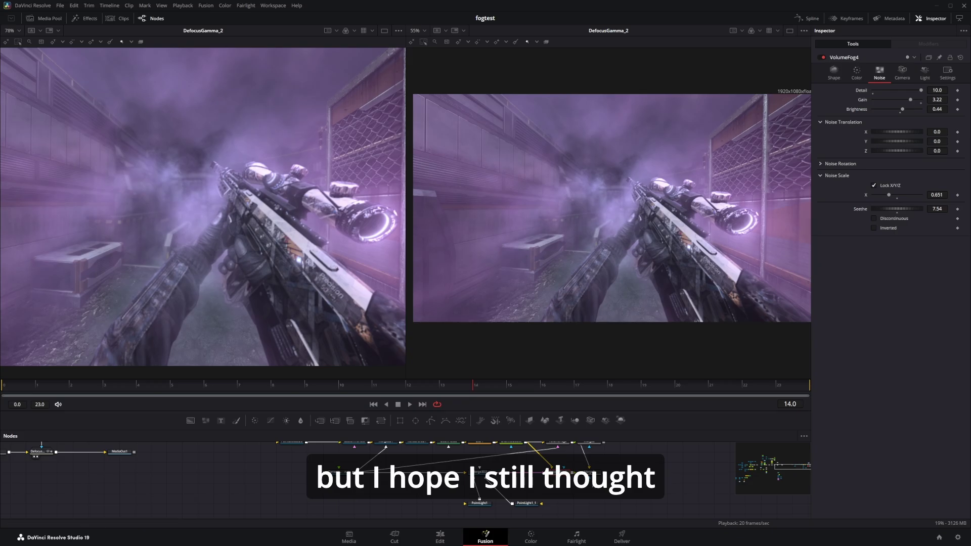
scroll(560, 483, up, 5)
drag(362, 473, 677, 491)
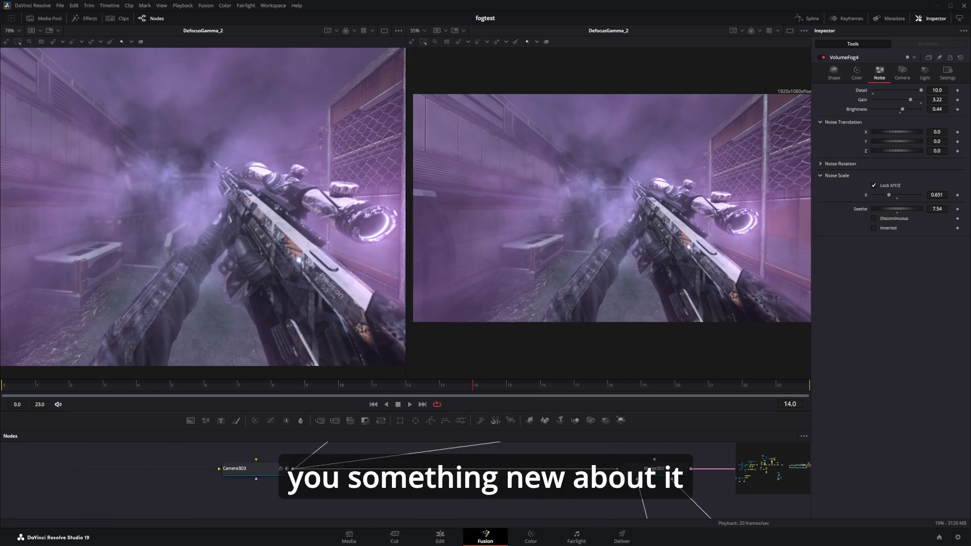
scroll(303, 481, down, 5)
scroll(482, 502, up, 3)
drag(299, 482, 487, 486)
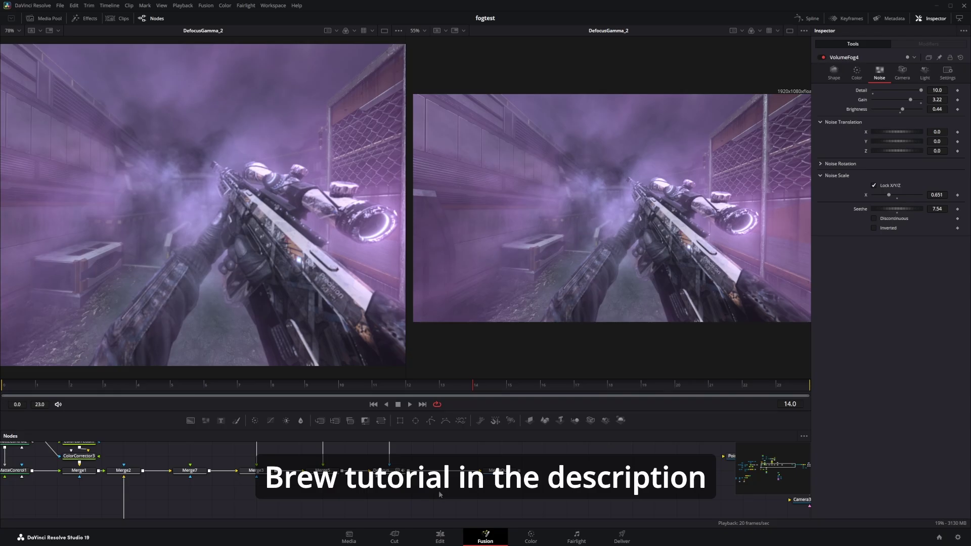